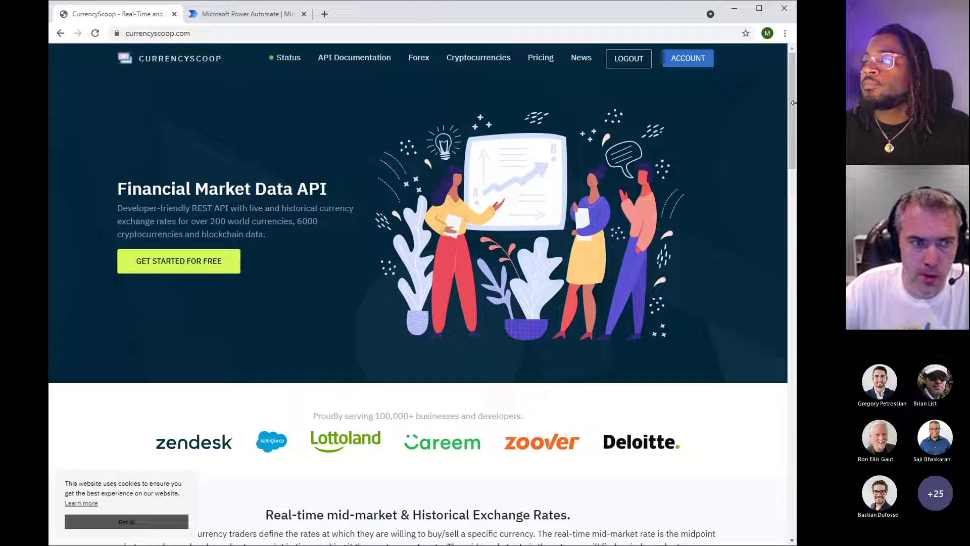
- Log out of the CurrencyScoop account and open the login page
left_click_drag(794, 103, 794, 102)
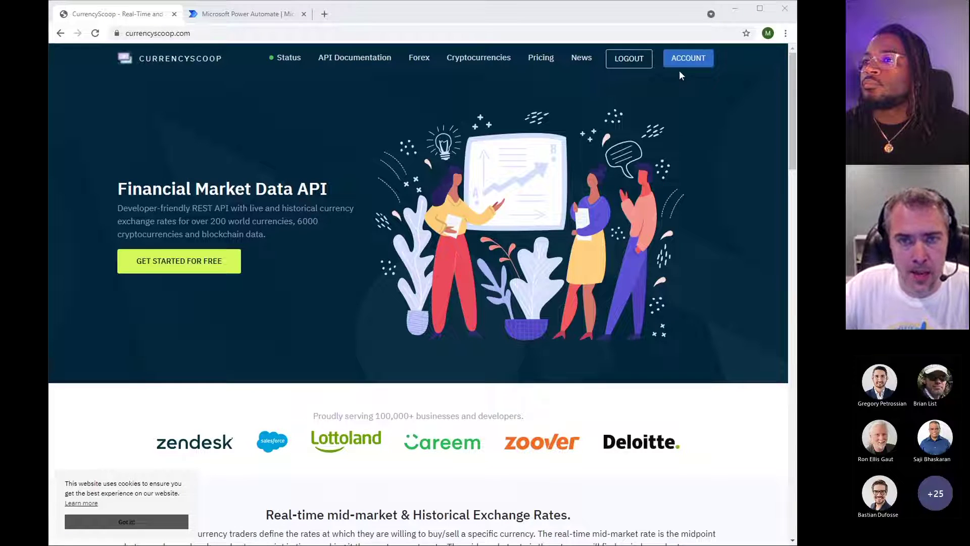
left_click(639, 66)
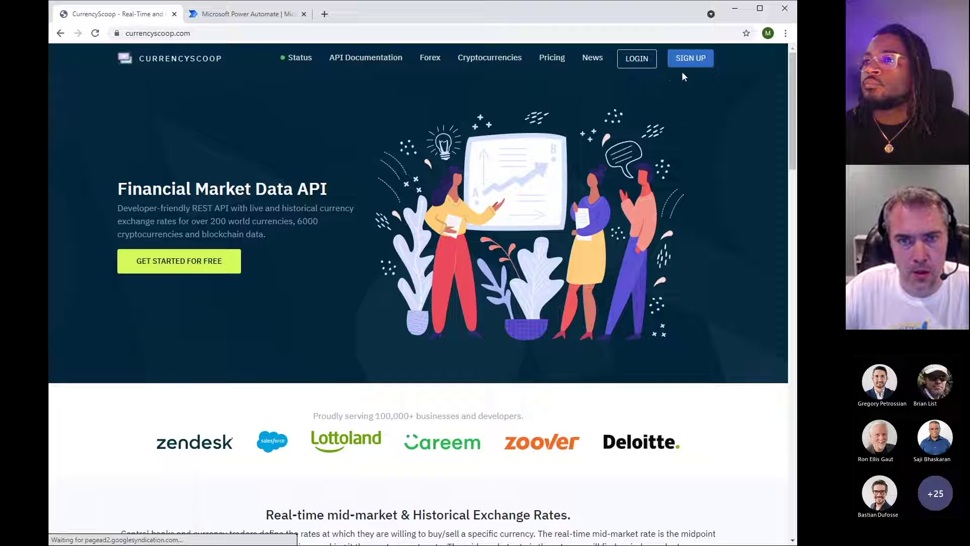
left_click(648, 62)
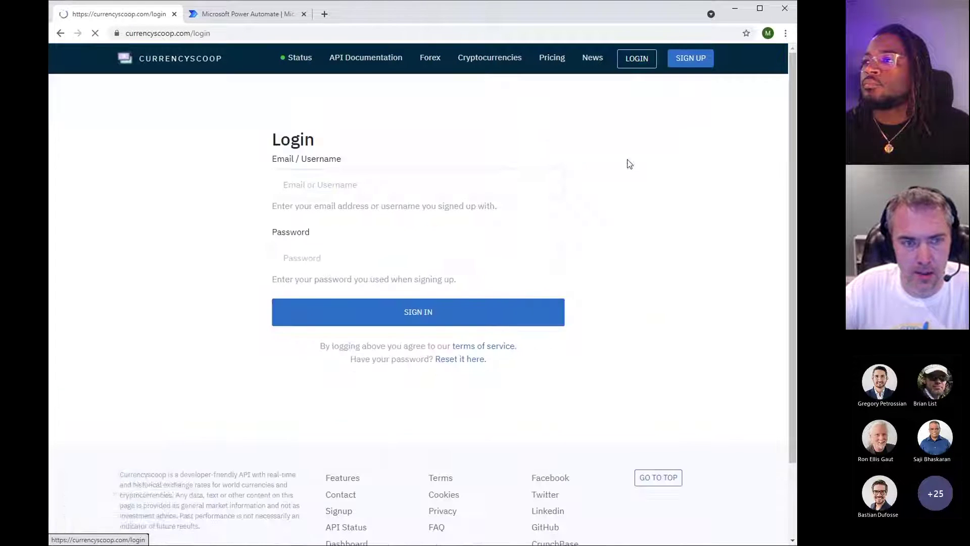
- Try to sign in with the account e-mail and password
left_click(398, 176)
left_click(328, 213)
left_click(341, 255)
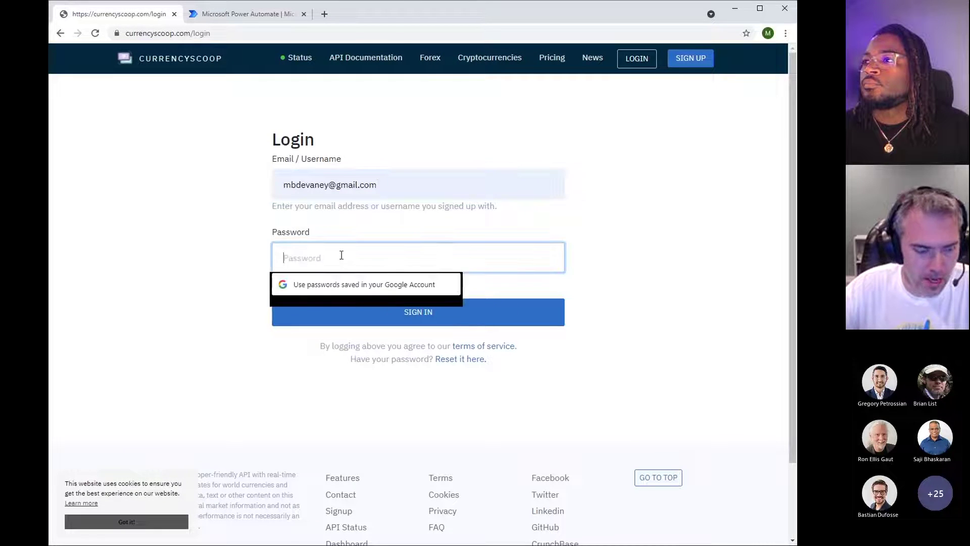
type("•••••")
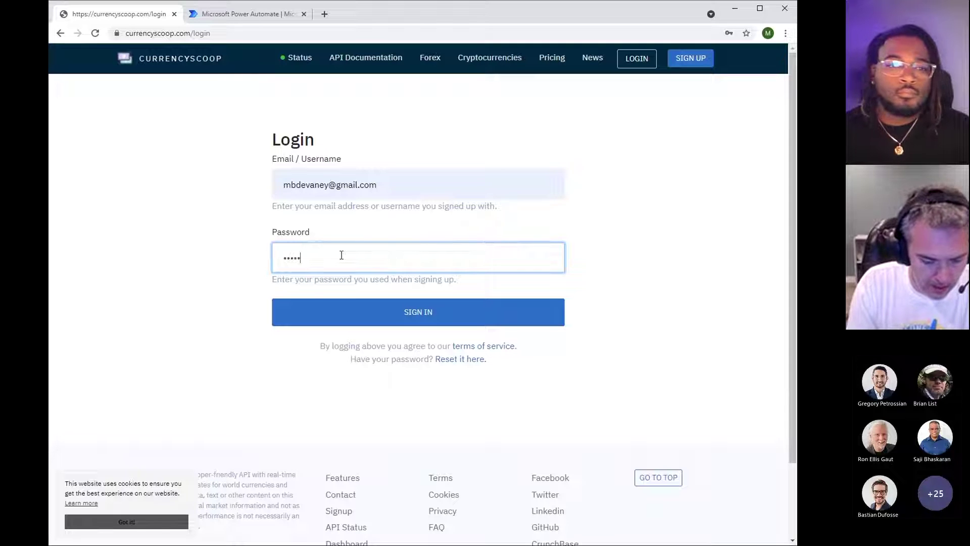
type("••")
left_click(353, 309)
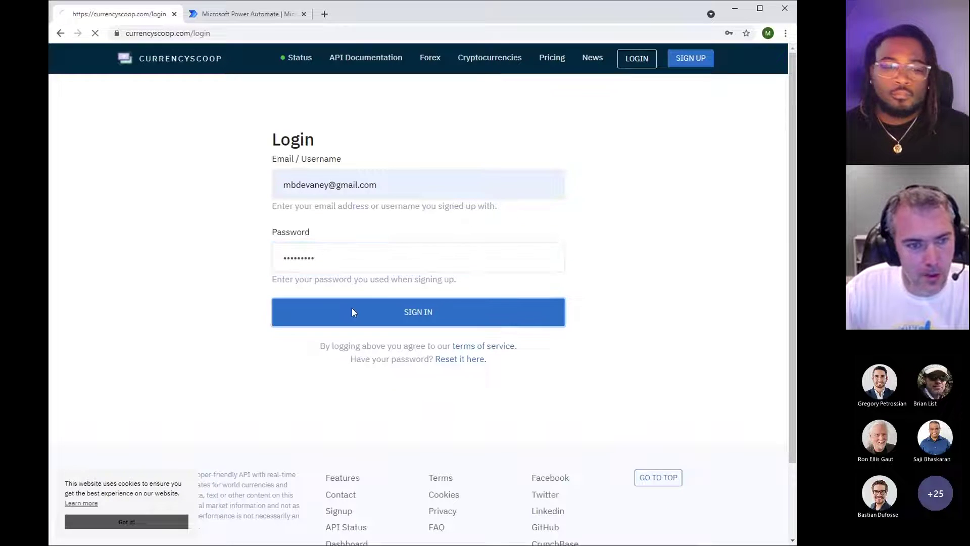
- Fill in the account e-mail, re-enter the account password and sign in to the account dashboard
left_click(379, 222)
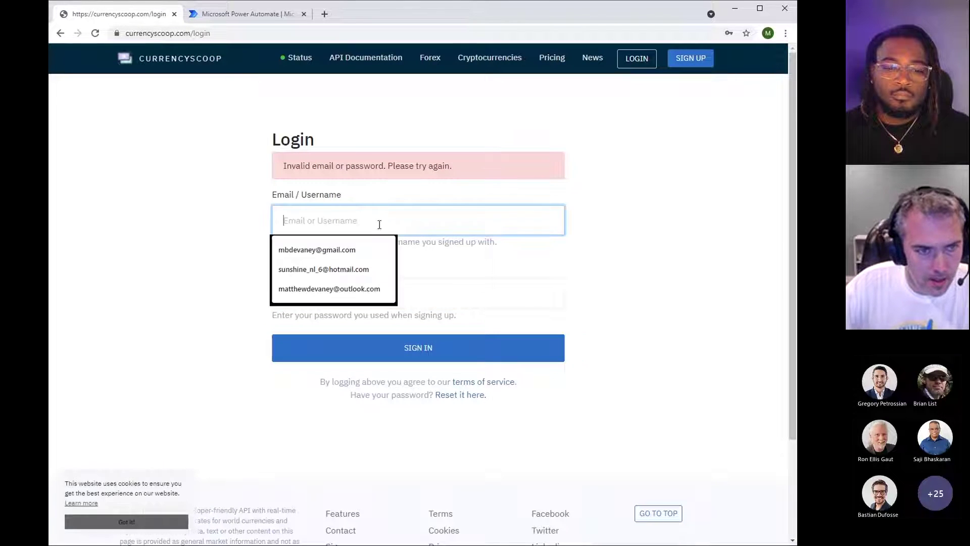
left_click(366, 248)
left_click(362, 292)
type("••••••••")
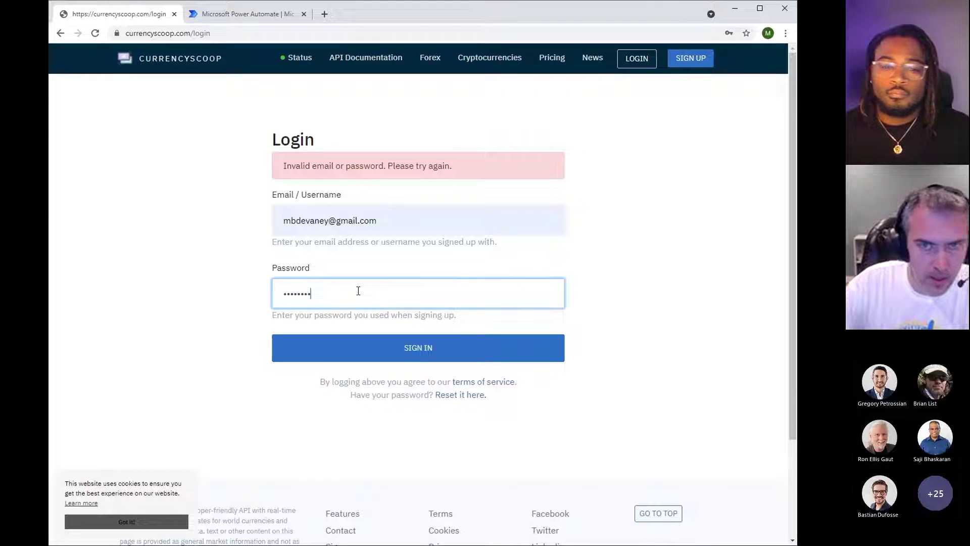
left_click(368, 346)
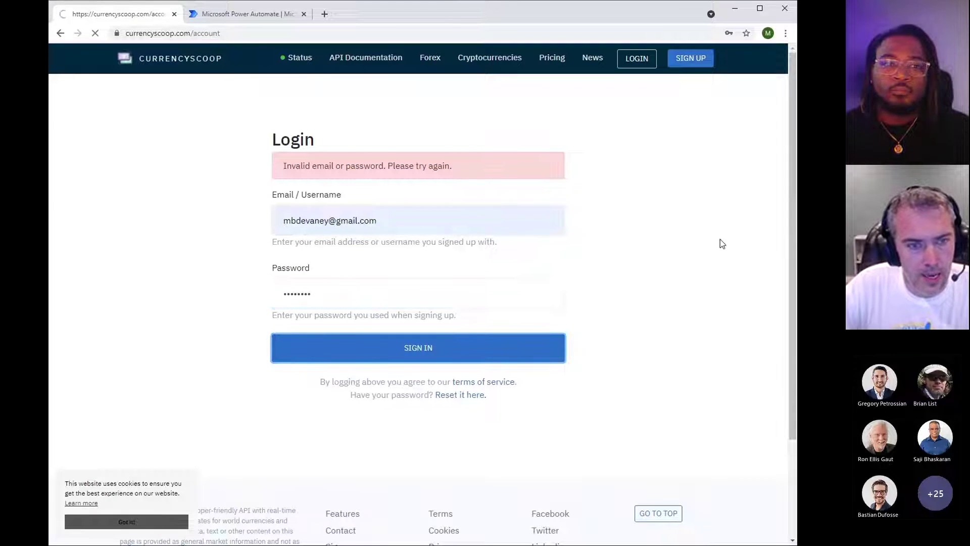
left_click(732, 212)
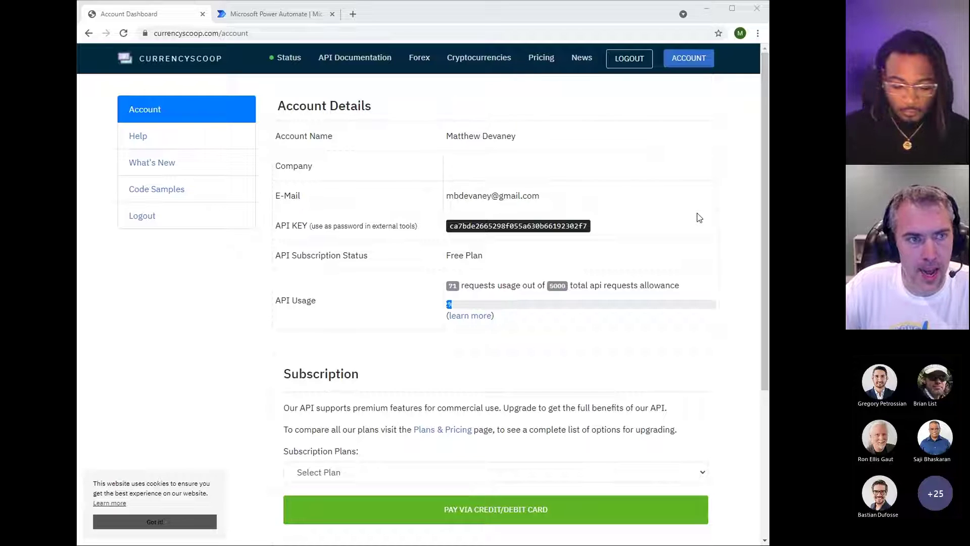
- Copy the account's API key from the account details
double_click(512, 226)
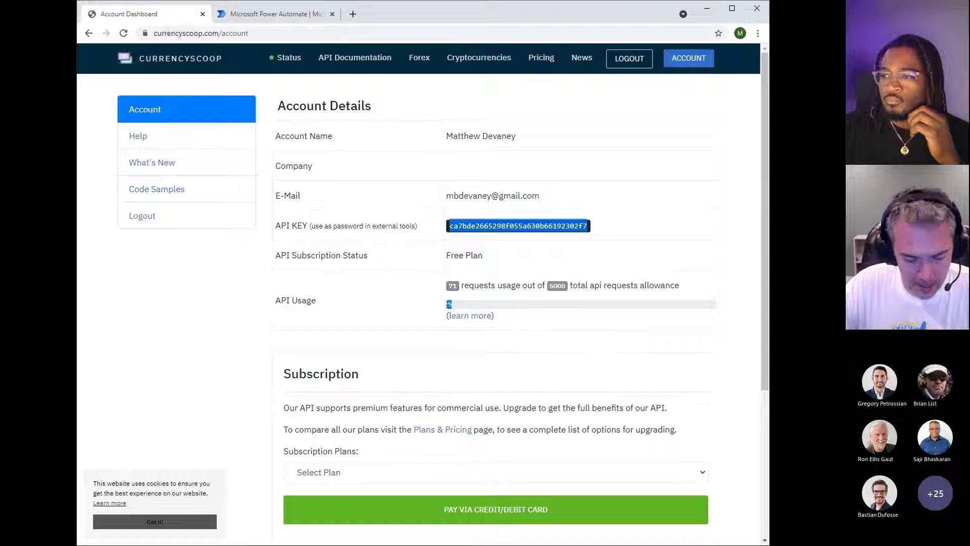
key("alt+Tab")
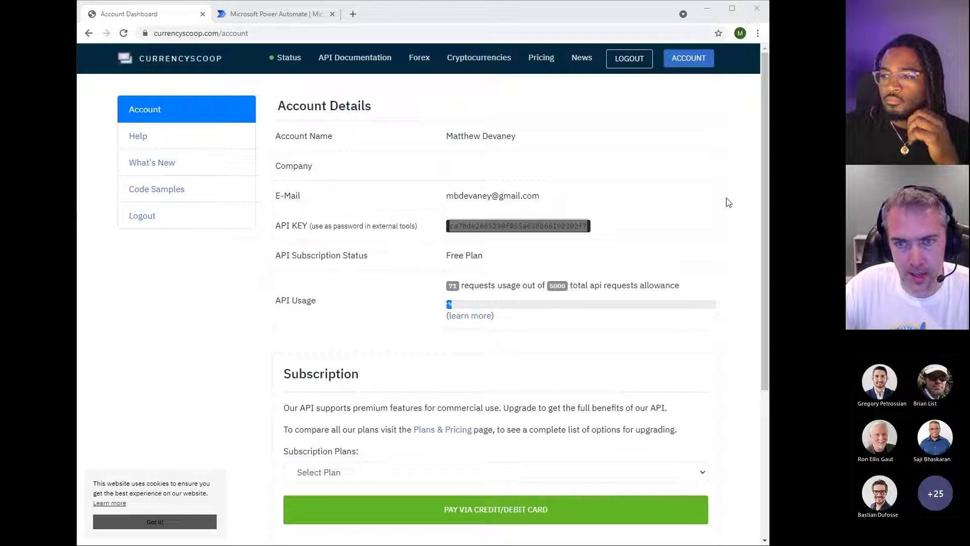
left_click(751, 143)
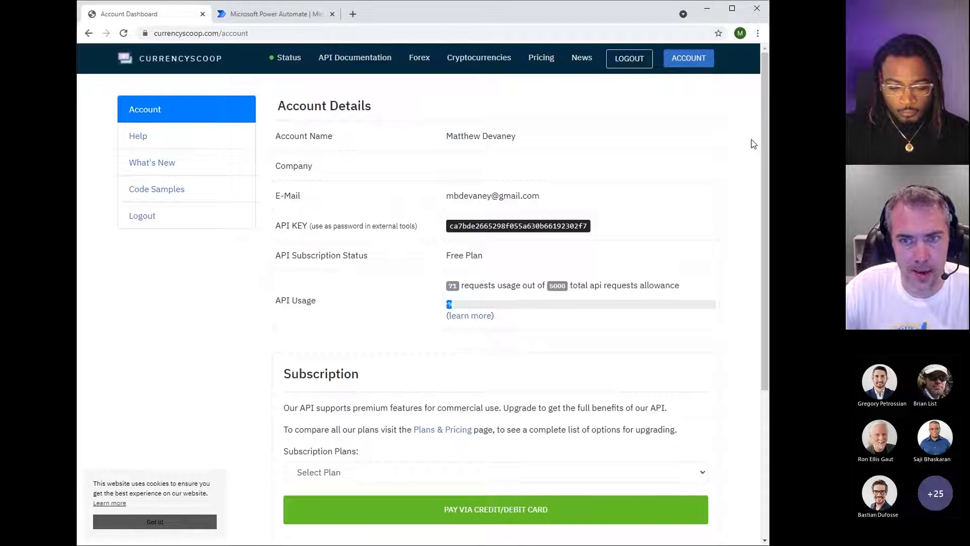
key("alt+Tab")
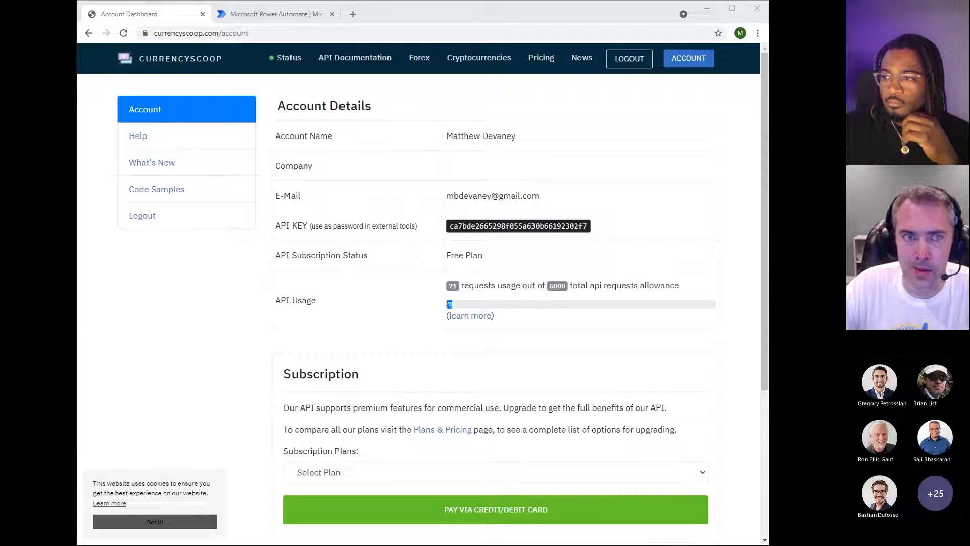
- Open the API documentation and highlight the API base URL
left_click(352, 59)
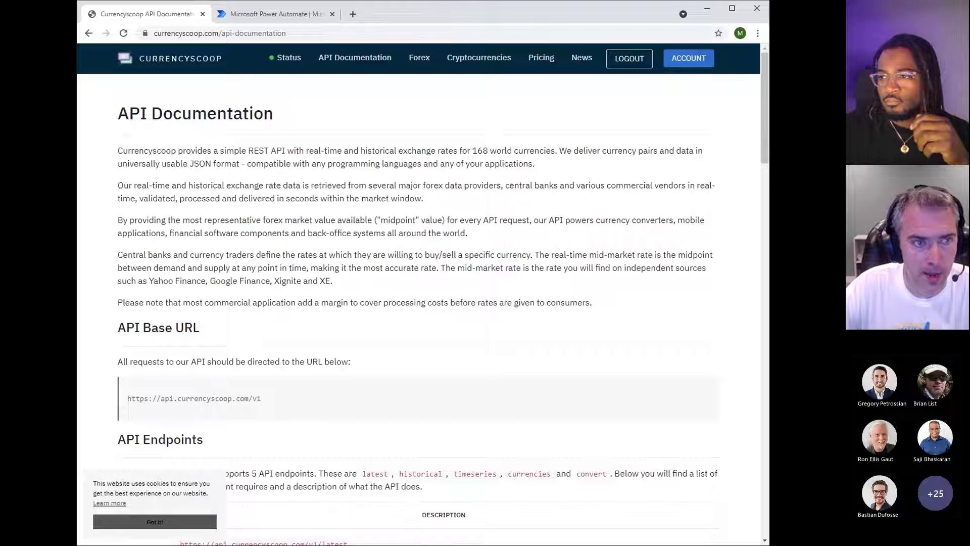
left_click_drag(769, 172, 752, 172)
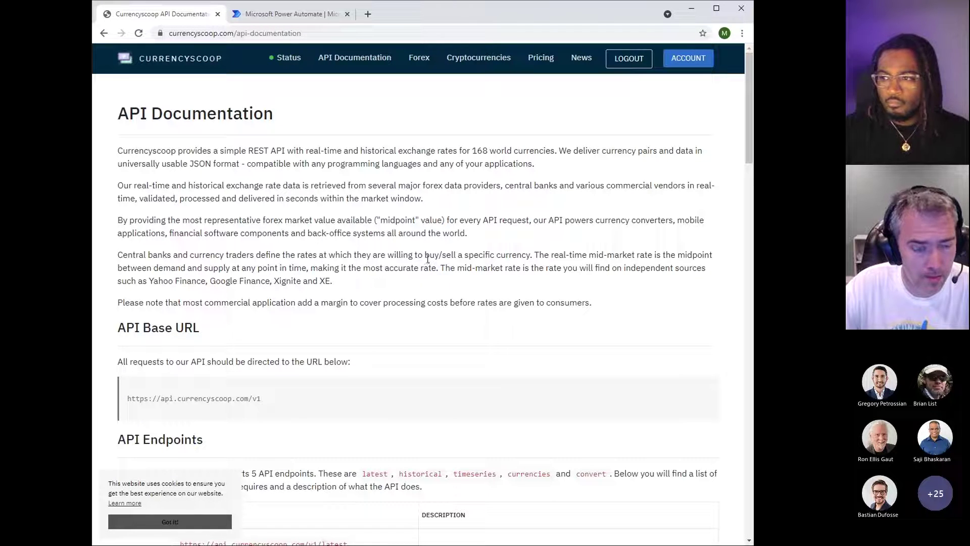
scroll(288, 152, "down", 2)
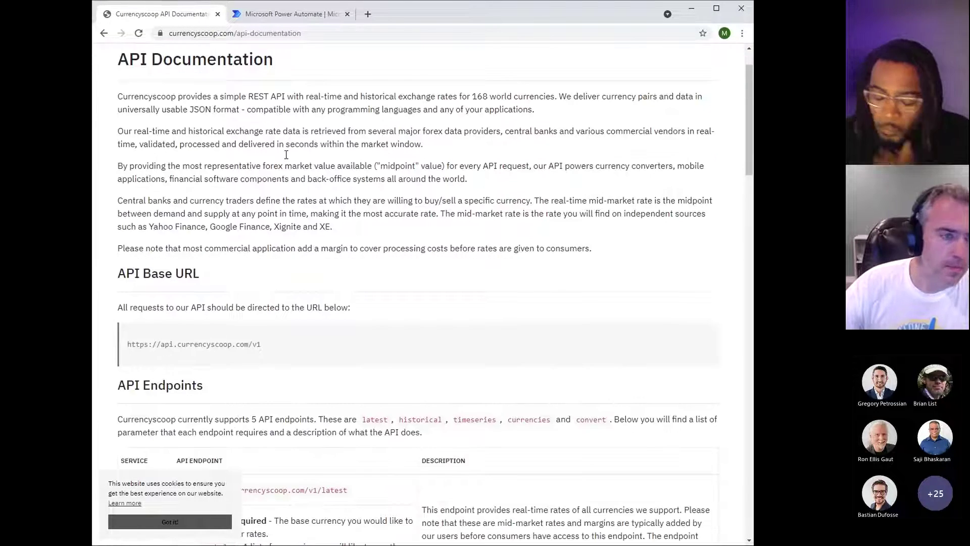
scroll(288, 150, "down", 3)
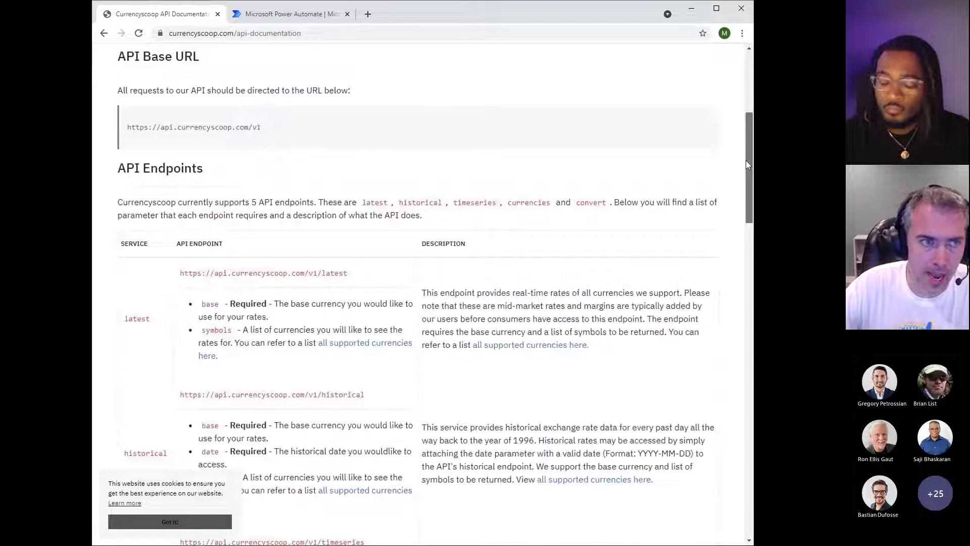
left_click_drag(747, 164, 747, 164)
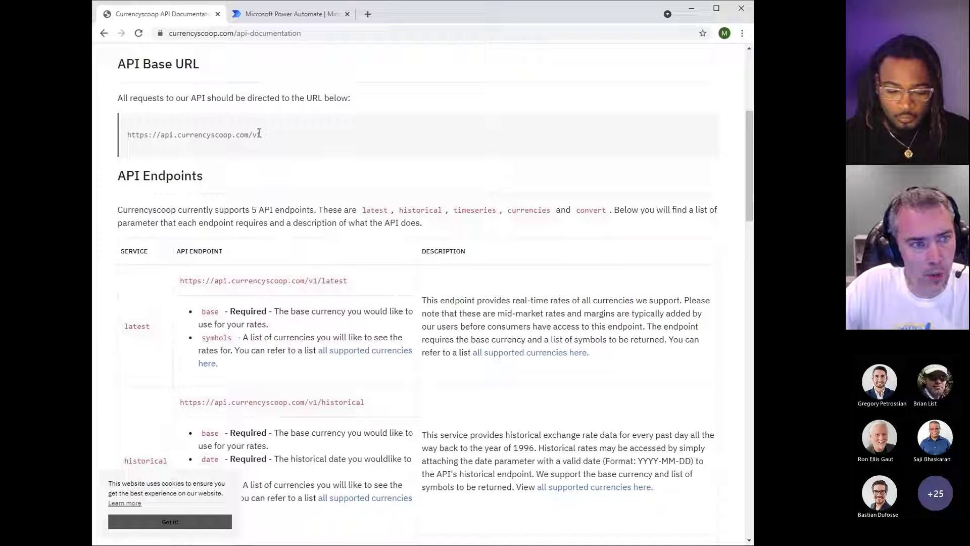
left_click_drag(268, 133, 126, 134)
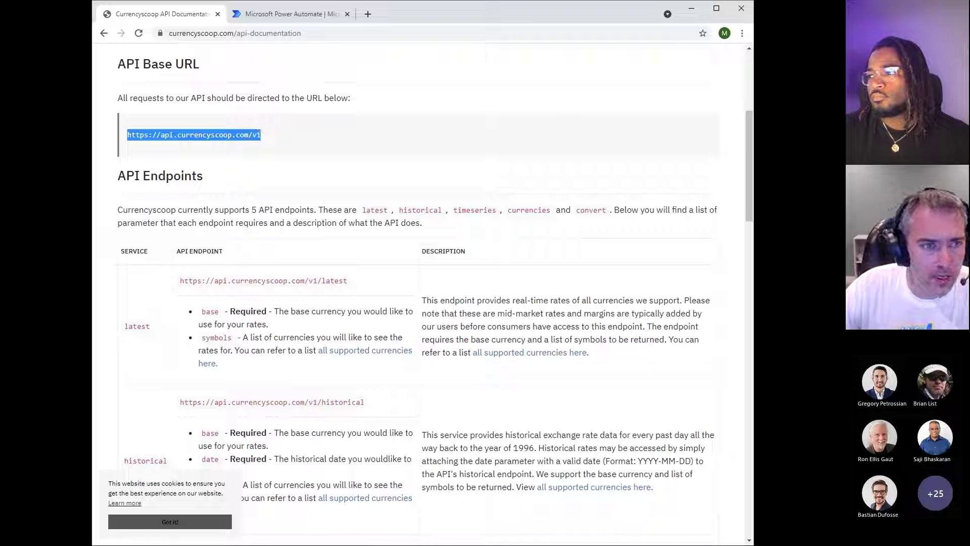
- Review the API endpoints table, the convert endpoint's required parameters and the Authentication section
scroll(179, 166, "down", 3)
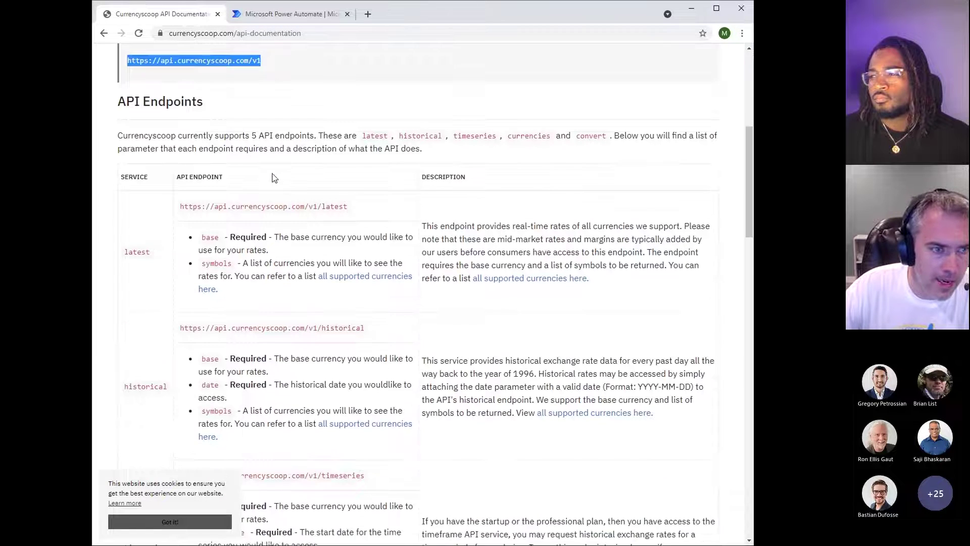
scroll(158, 157, "down", 1)
scroll(163, 149, "up", 1)
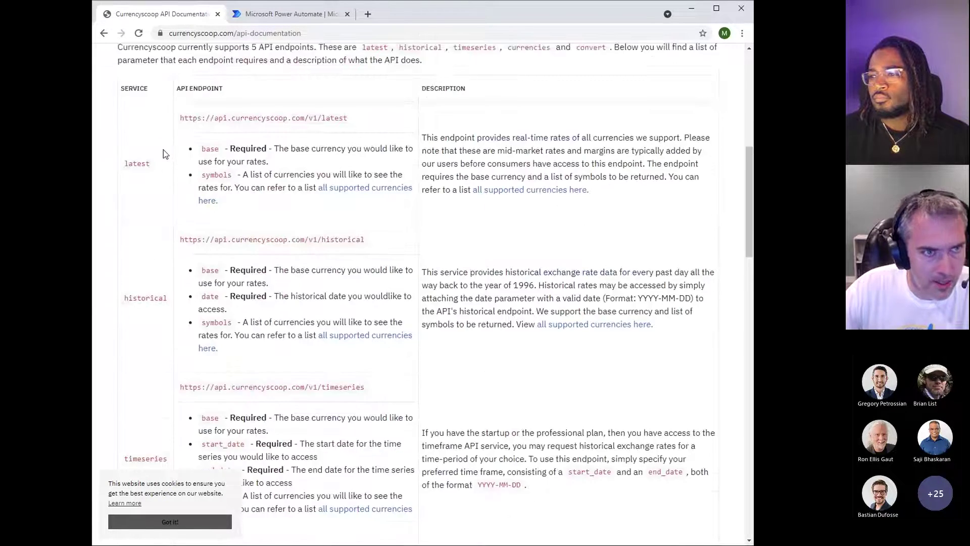
scroll(184, 204, "down", 8)
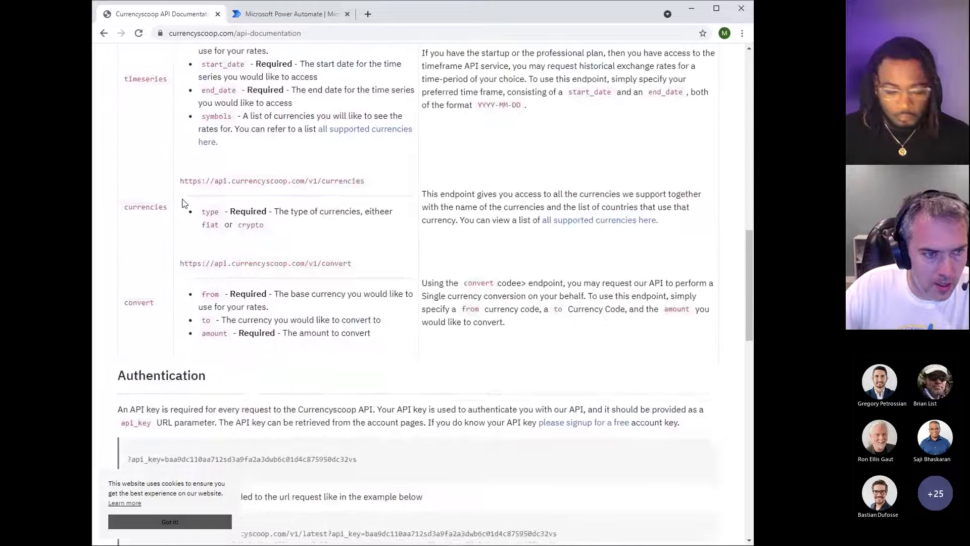
scroll(167, 227, "down", 1)
scroll(151, 248, "down", 1)
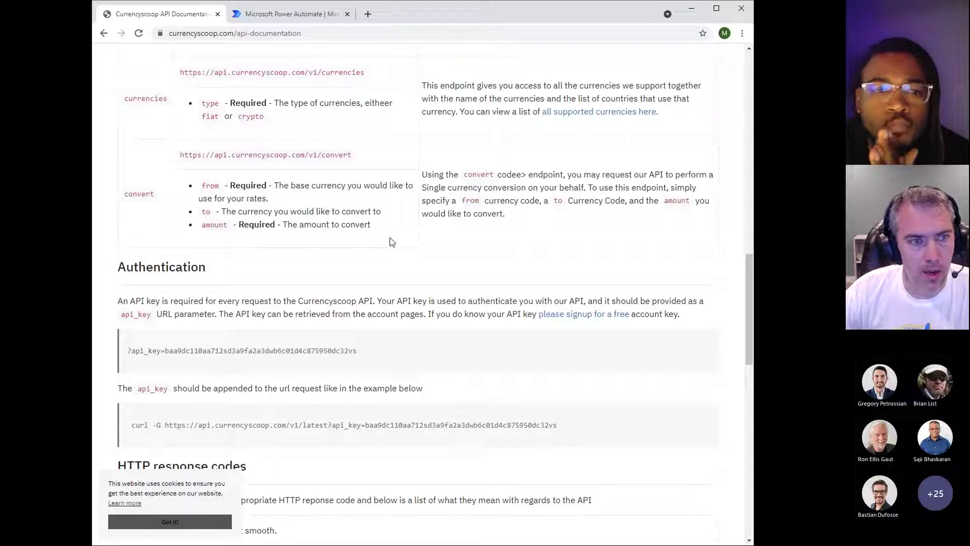
scroll(398, 235, "up", 1)
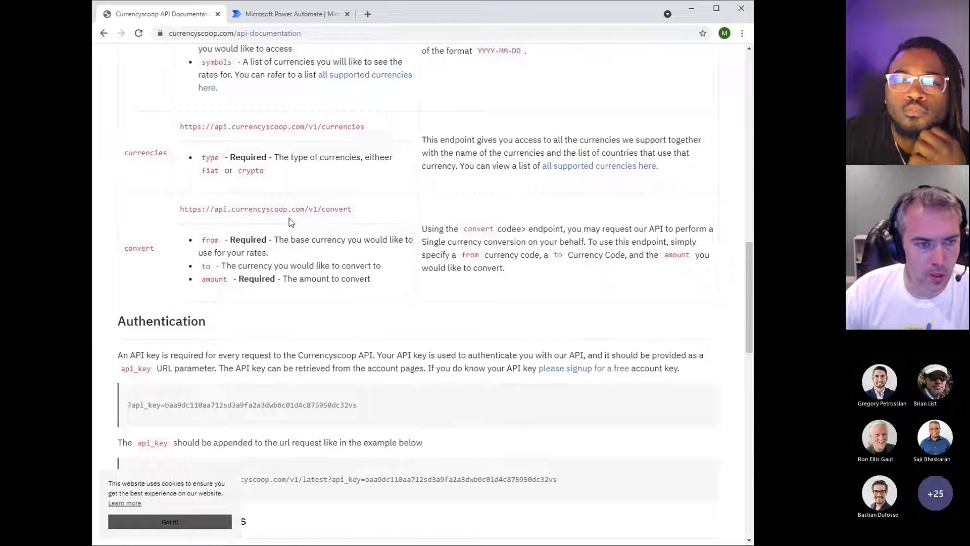
scroll(290, 222, "down", 1)
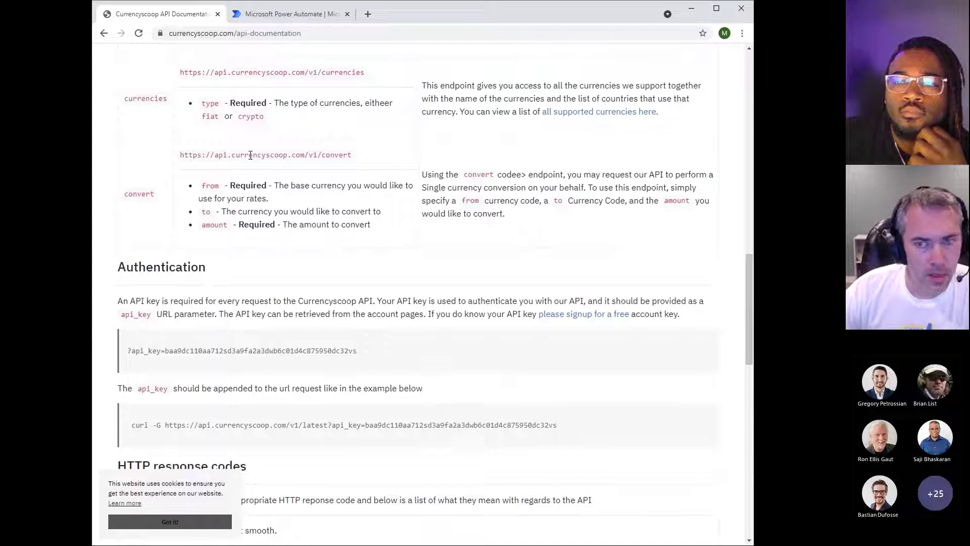
double_click(295, 156)
triple_click(295, 155)
key("ctrl+c")
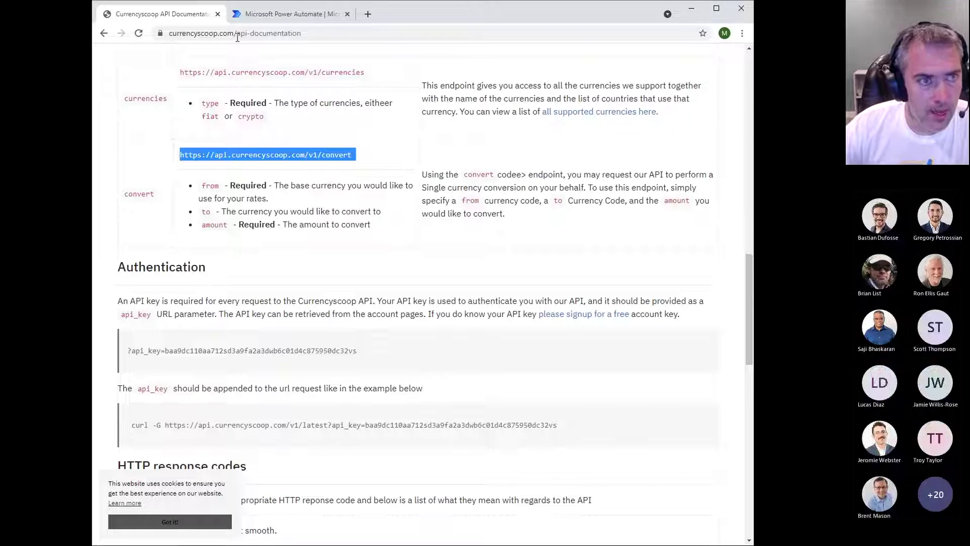
left_click(340, 34)
key("ctrl+v")
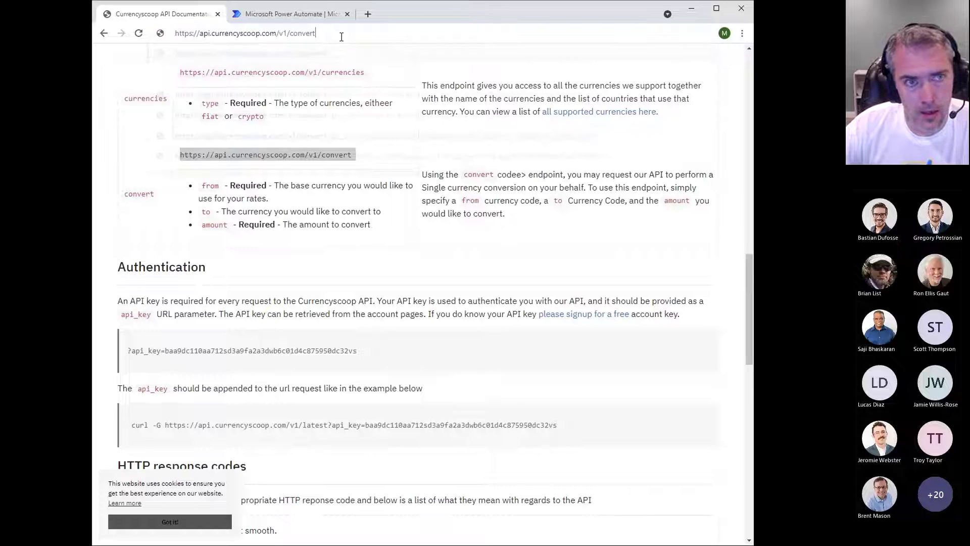
left_click(736, 53)
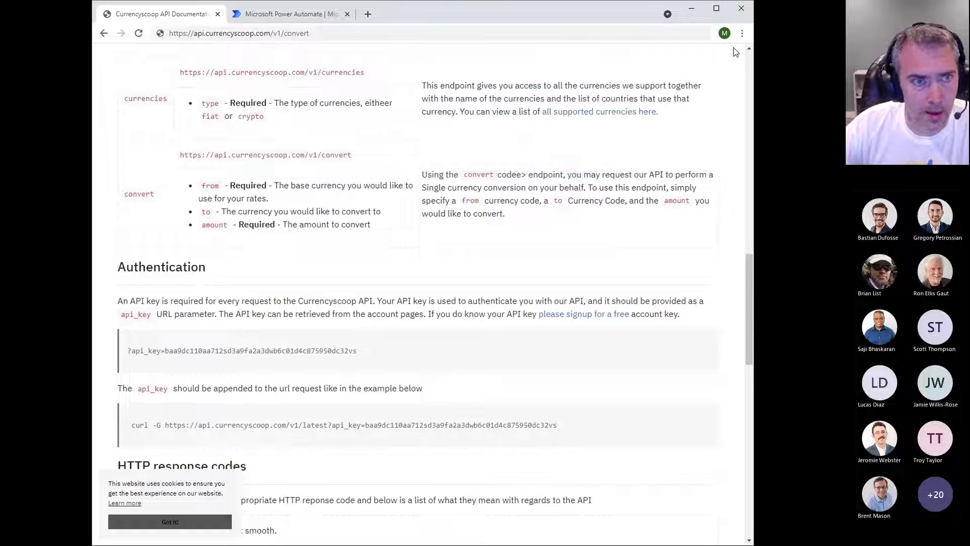
left_click(335, 28)
left_click(327, 33)
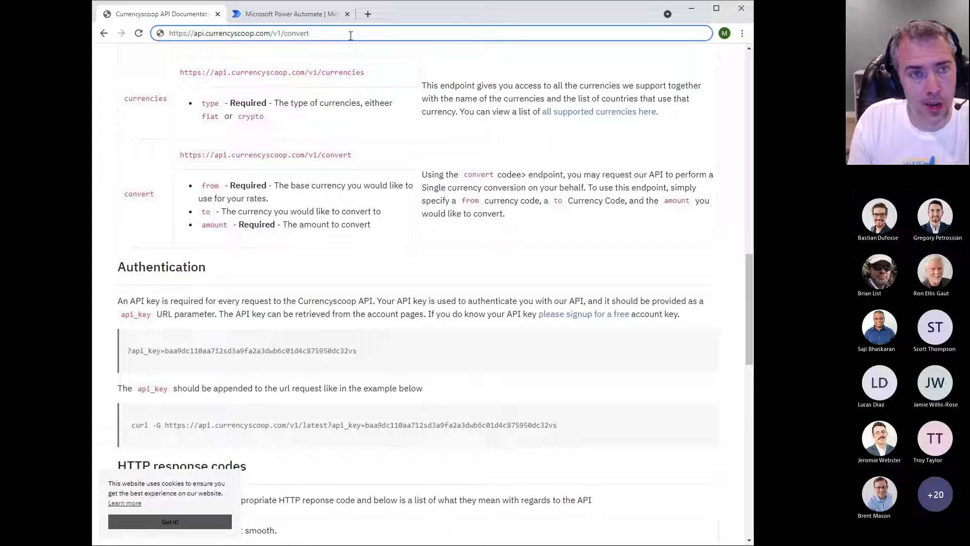
- Append ?api_key= to the convert URL, copying the parameter name from the Authentication example
type("?")
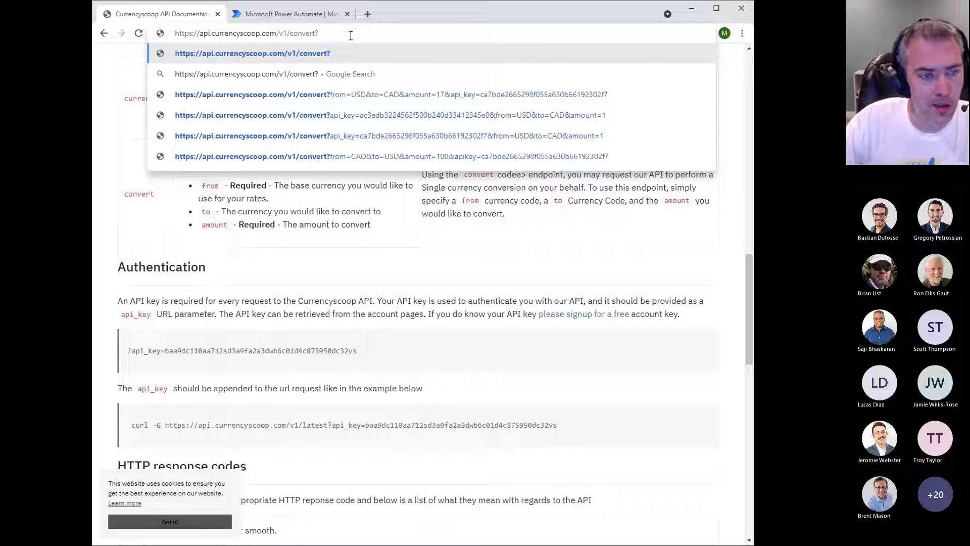
left_click_drag(165, 351, 132, 353)
key("ctrl+c")
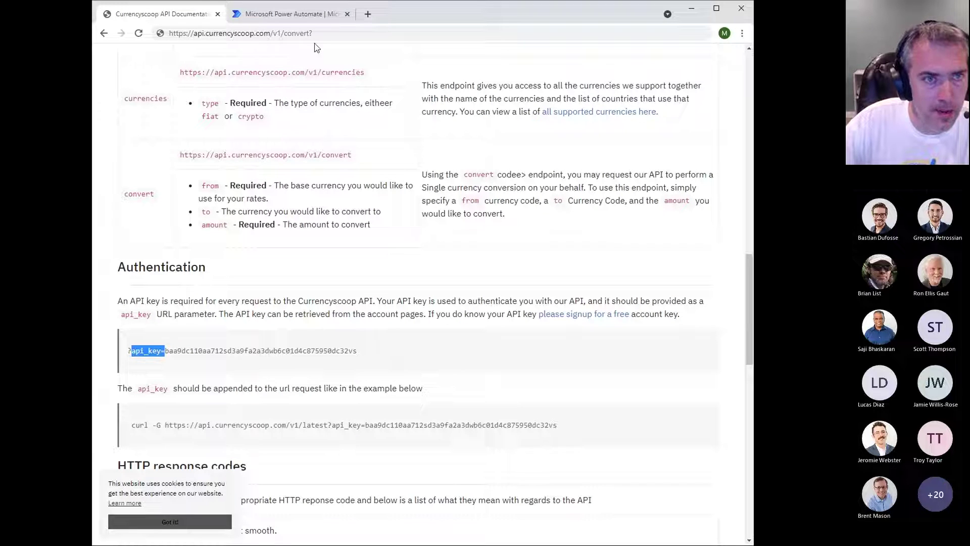
left_click(323, 33)
left_click(323, 34)
key("ctrl+v")
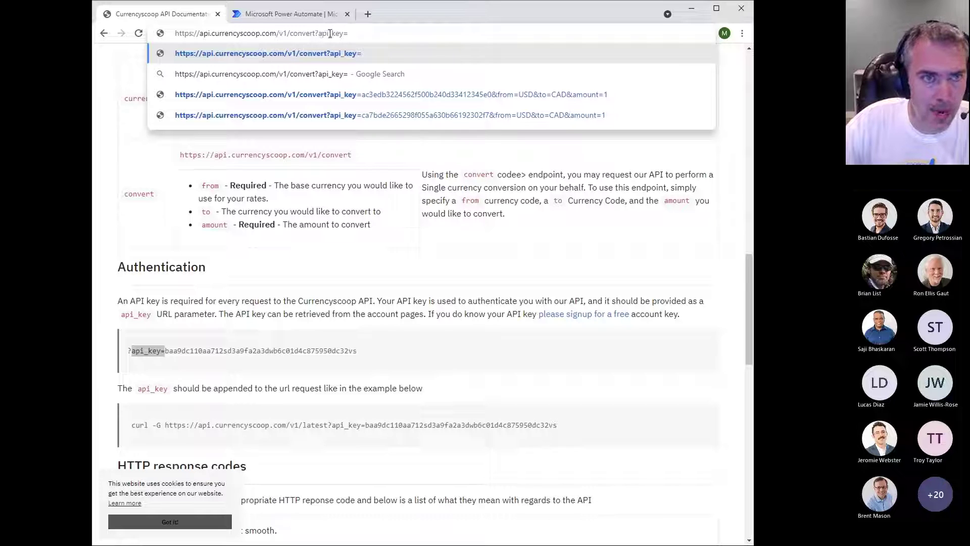
- Paste the API key as the value of the api_key parameter in the convert request URL
key("alt+Tab")
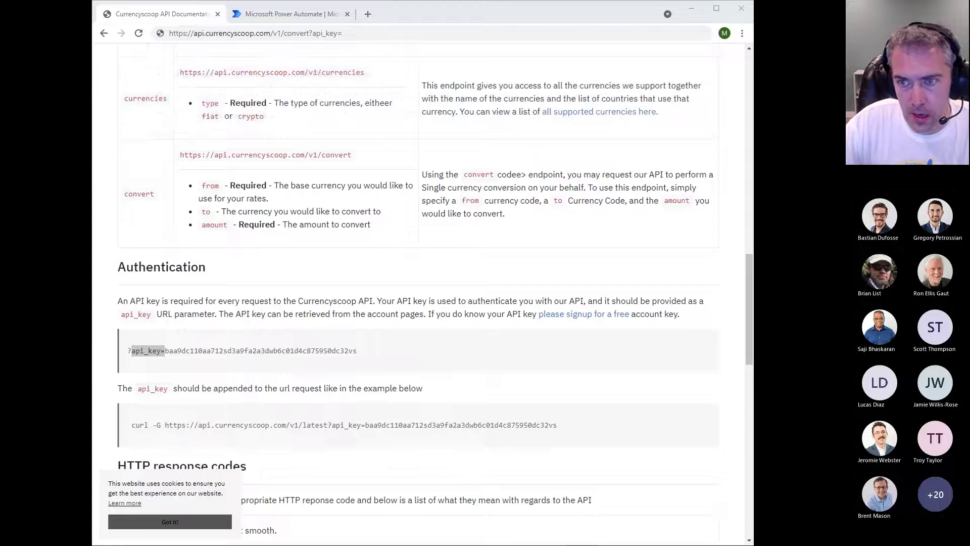
key("alt+Tab")
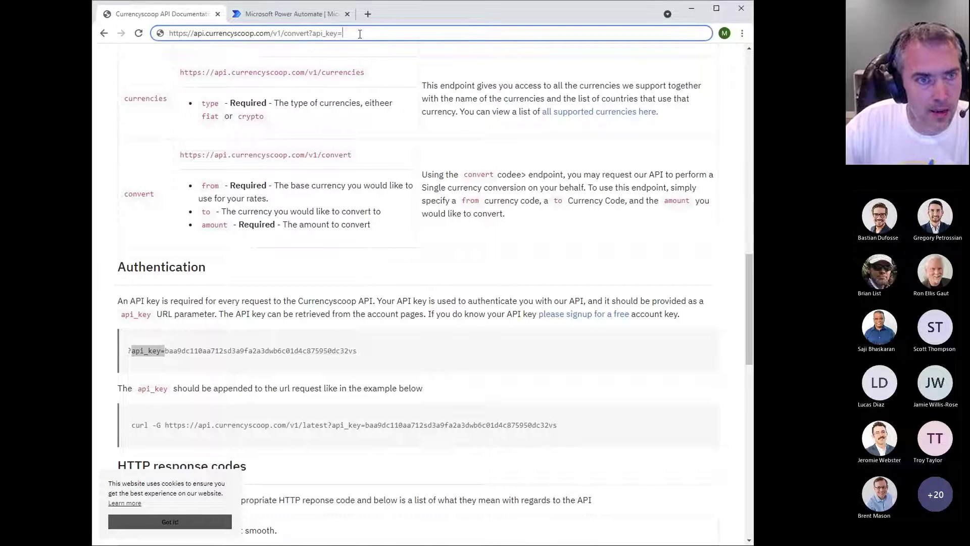
key("ctrl+v")
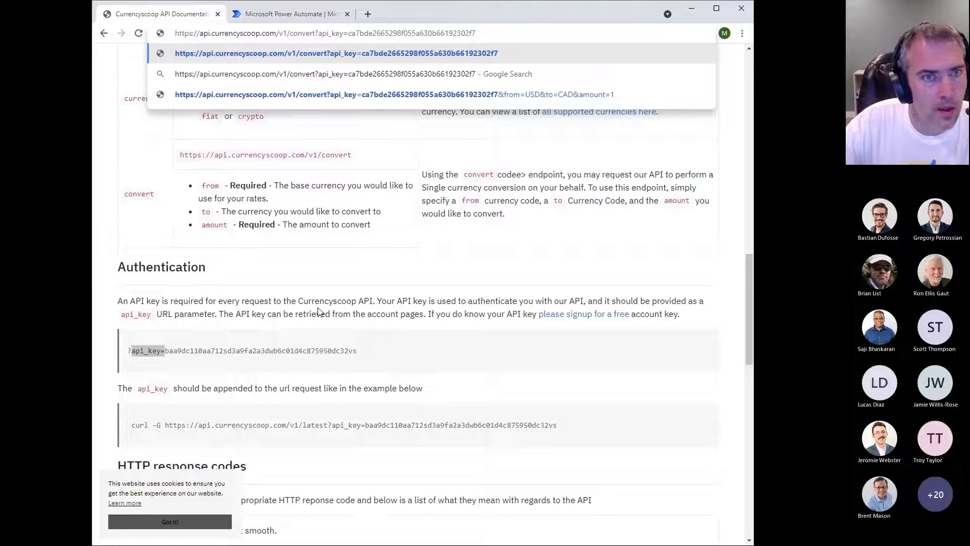
- Append the currency parameters &from=USD&to=EUR to the convert request URL
scroll(324, 312, "up", 1)
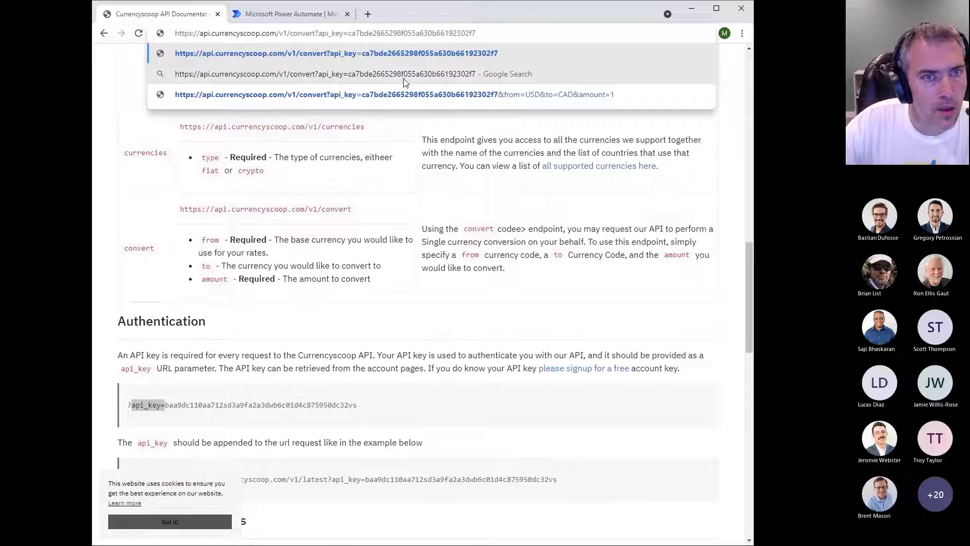
type("&fr")
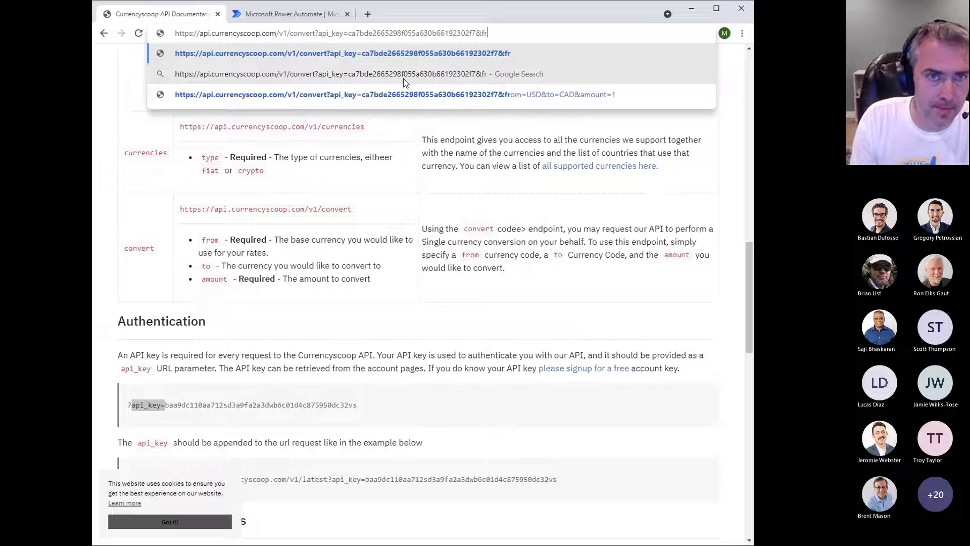
type("om")
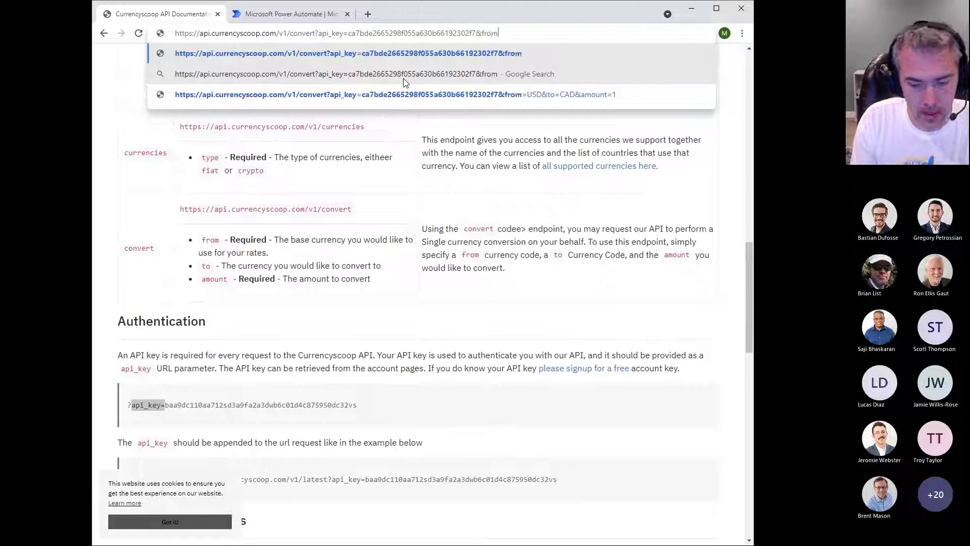
type("=")
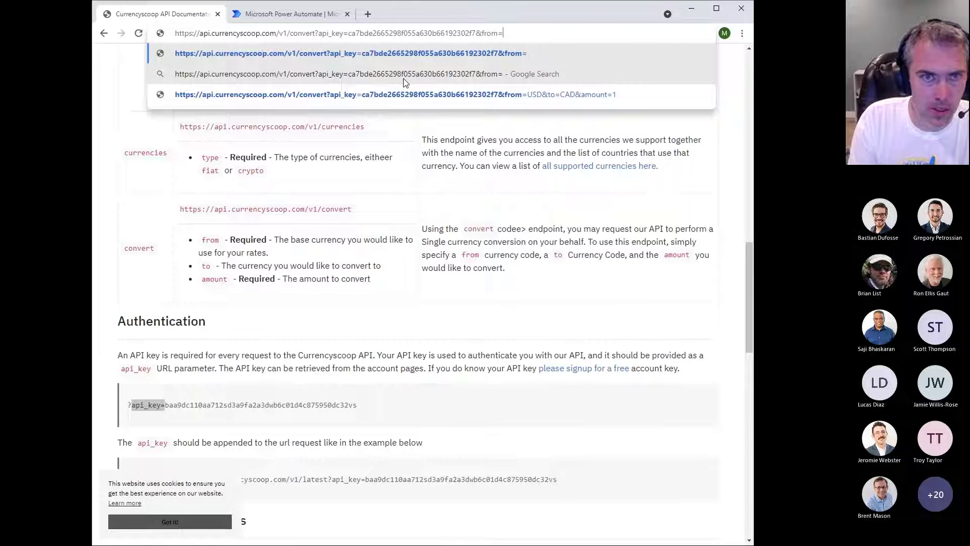
type("USD")
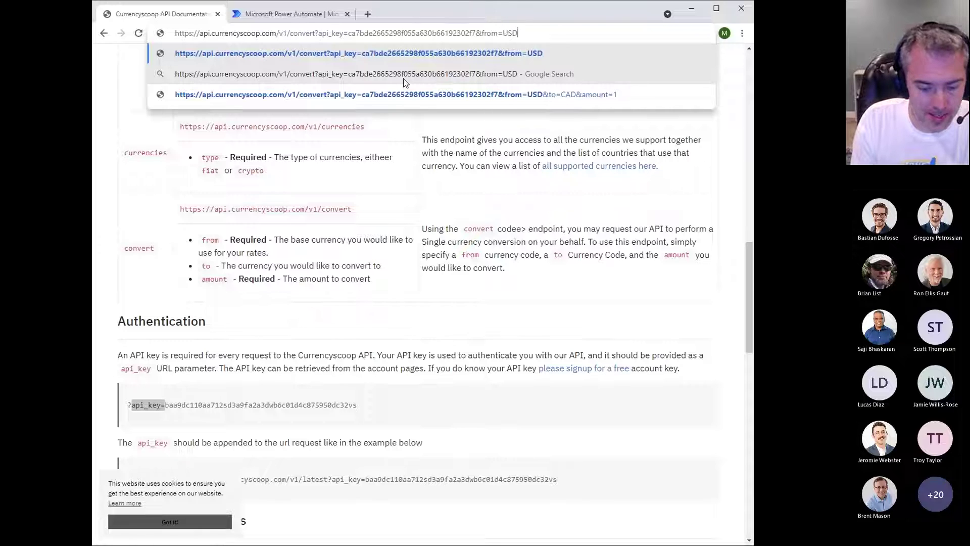
type("&")
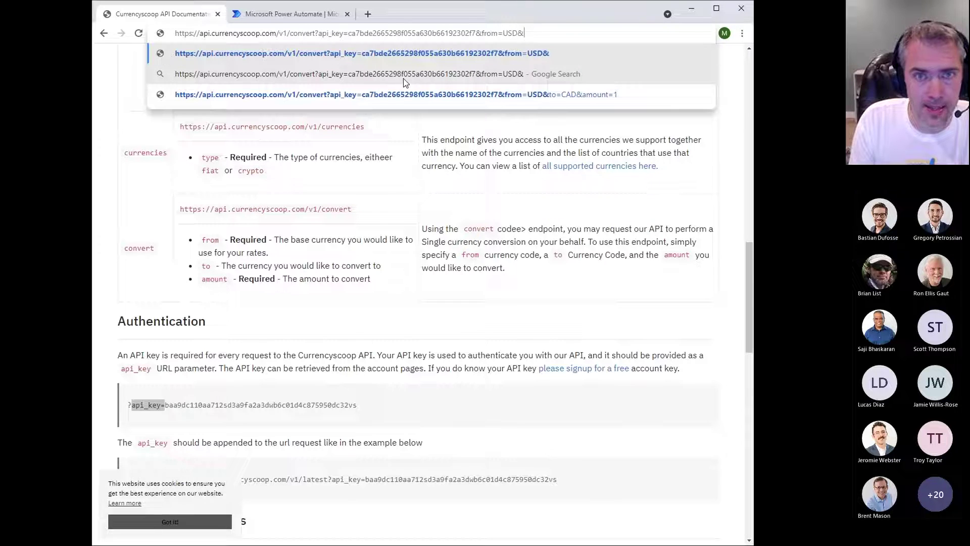
type("t")
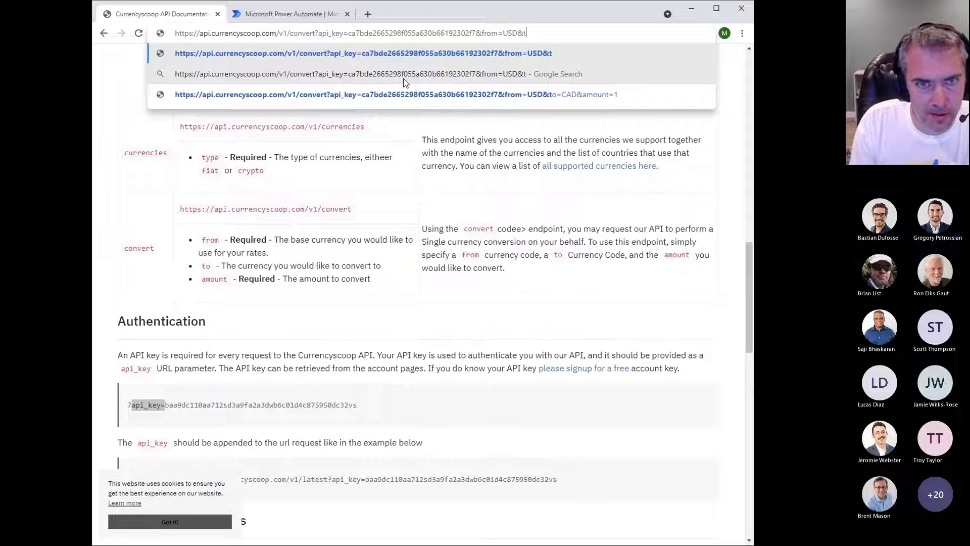
type("o=")
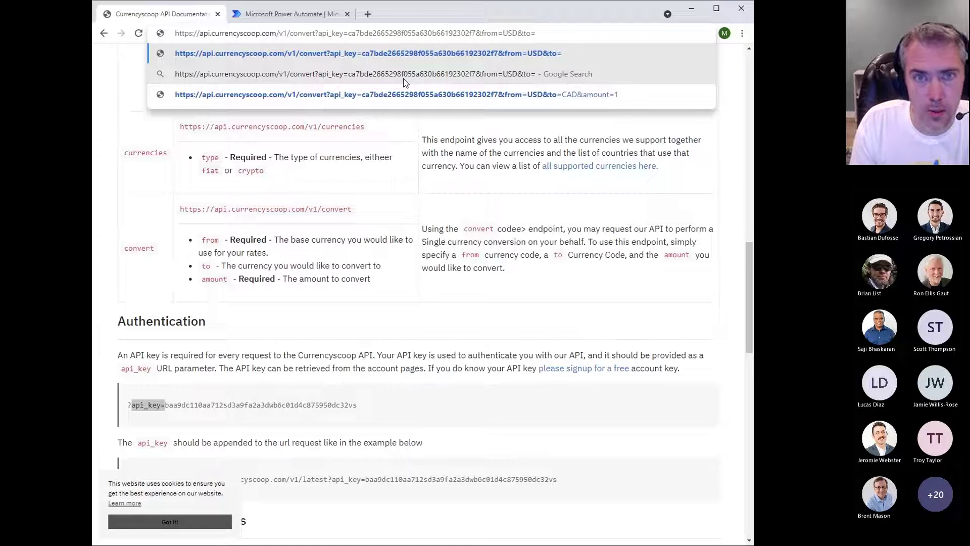
type("EU")
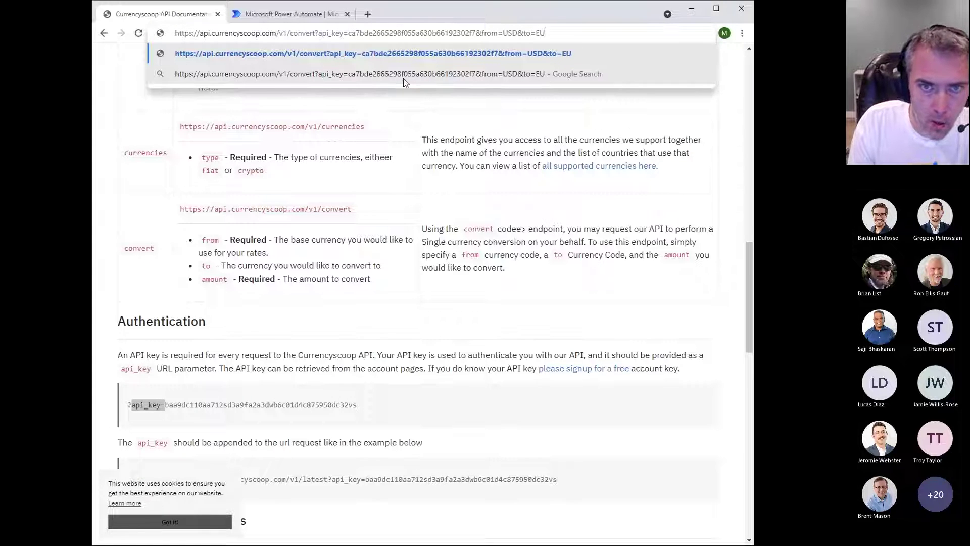
type("R")
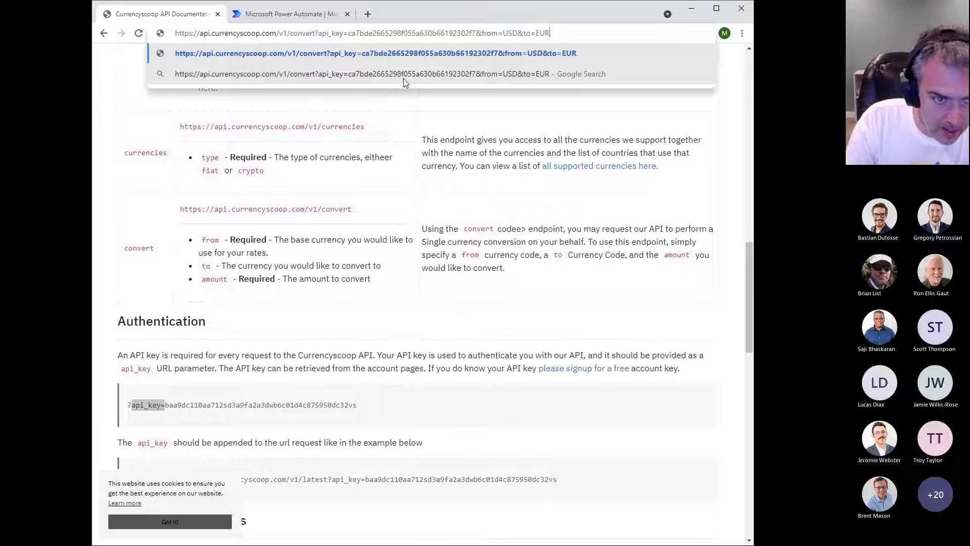
- Append &amount=100 to the URL, check its parameter names against the documentation, and send the request
type("&amount")
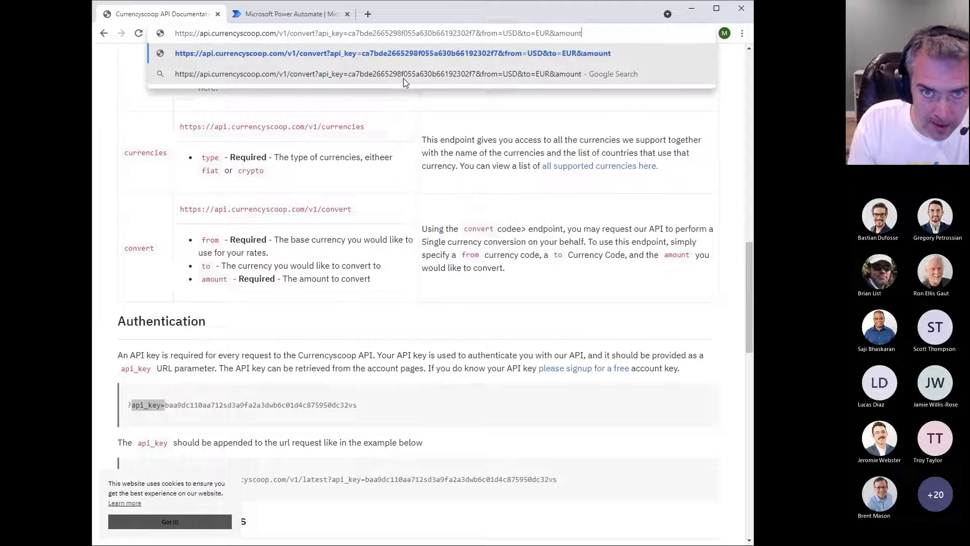
type("=100")
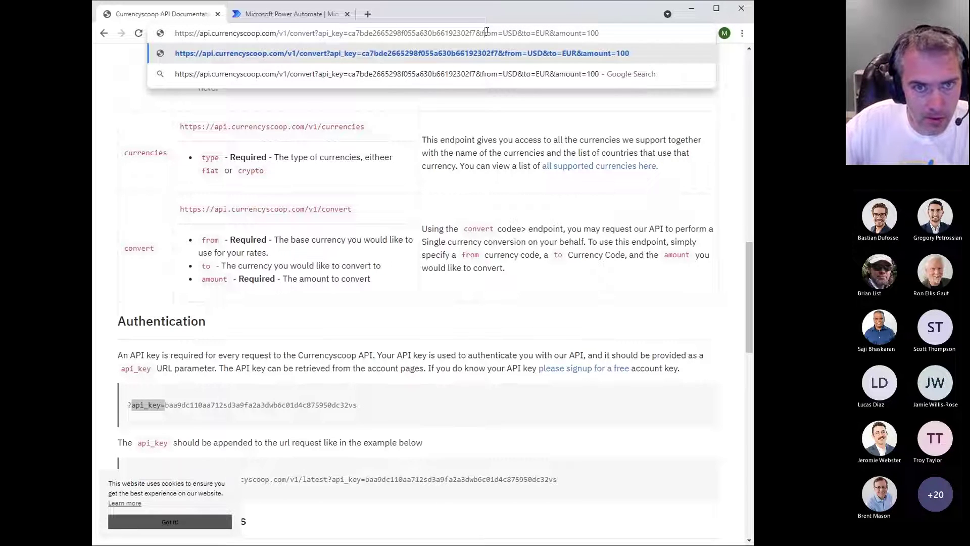
left_click_drag(481, 33, 502, 33)
double_click(527, 33)
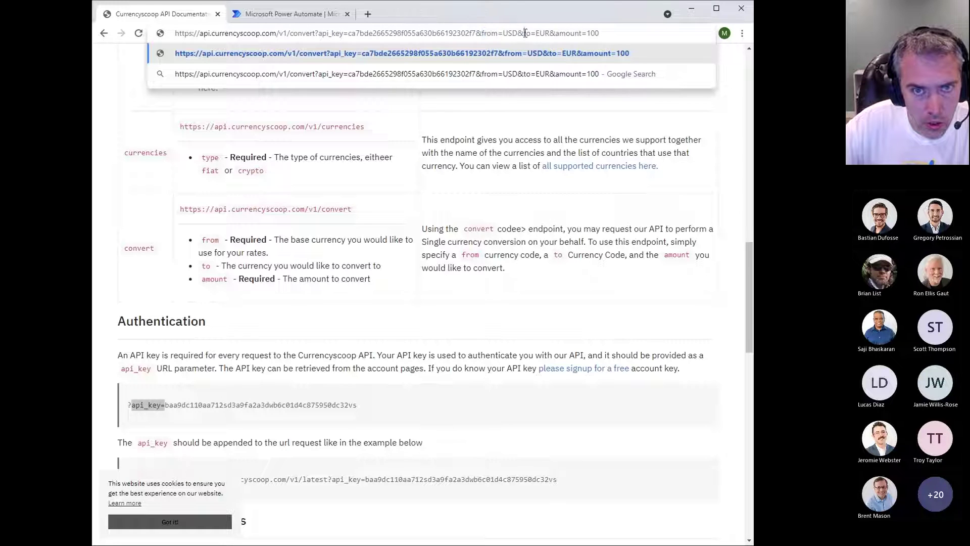
double_click(568, 33)
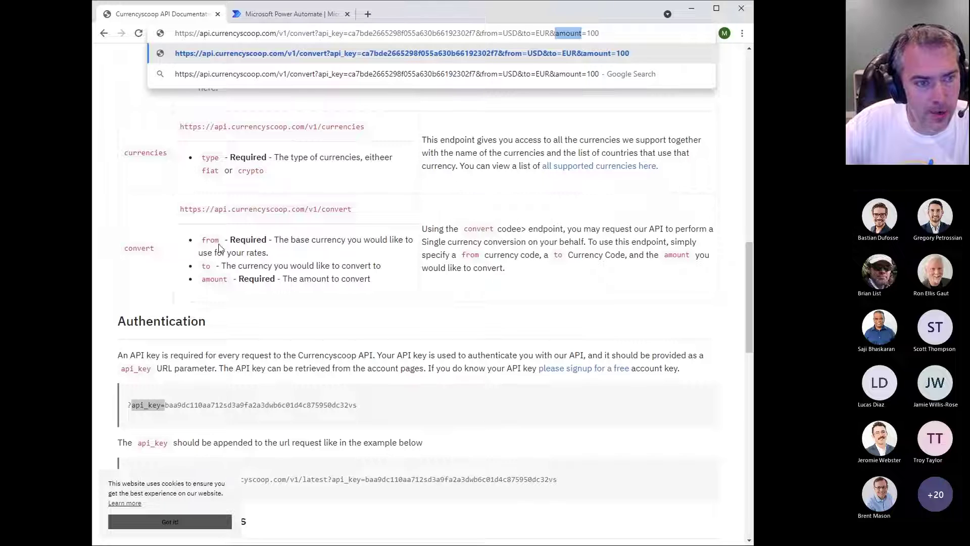
left_click(609, 35)
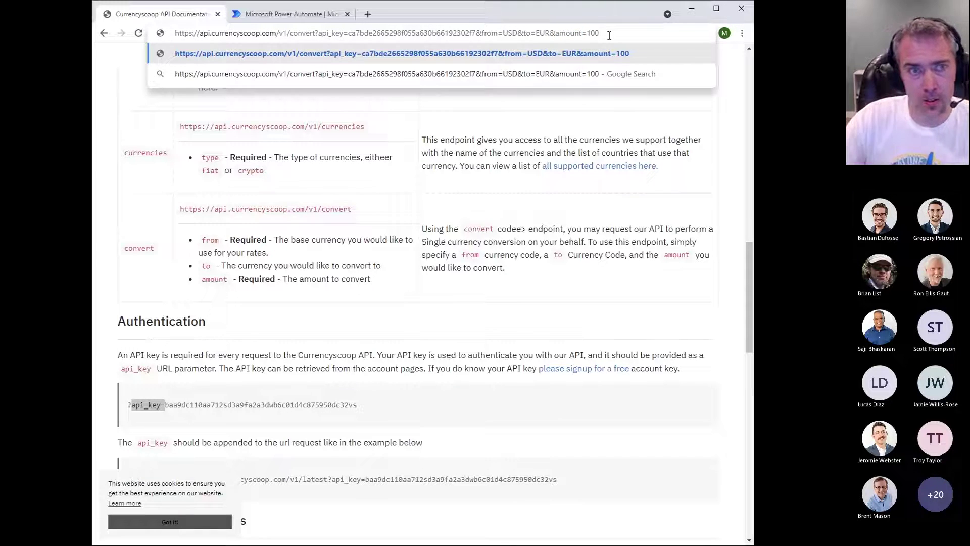
key("Return")
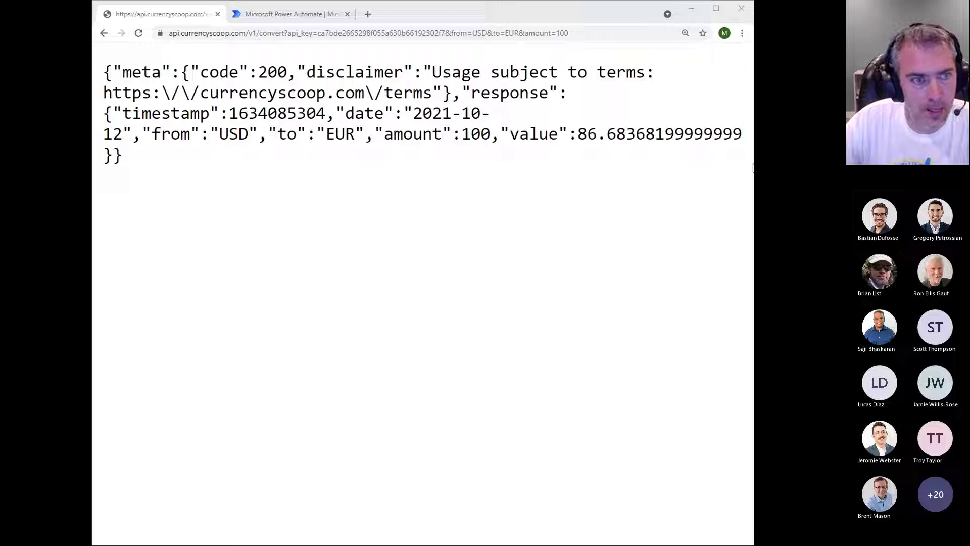
- Narrow the browser window and examine the timestamp, date, currencies, amount and converted value in the JSON response
left_click_drag(753, 168, 709, 168)
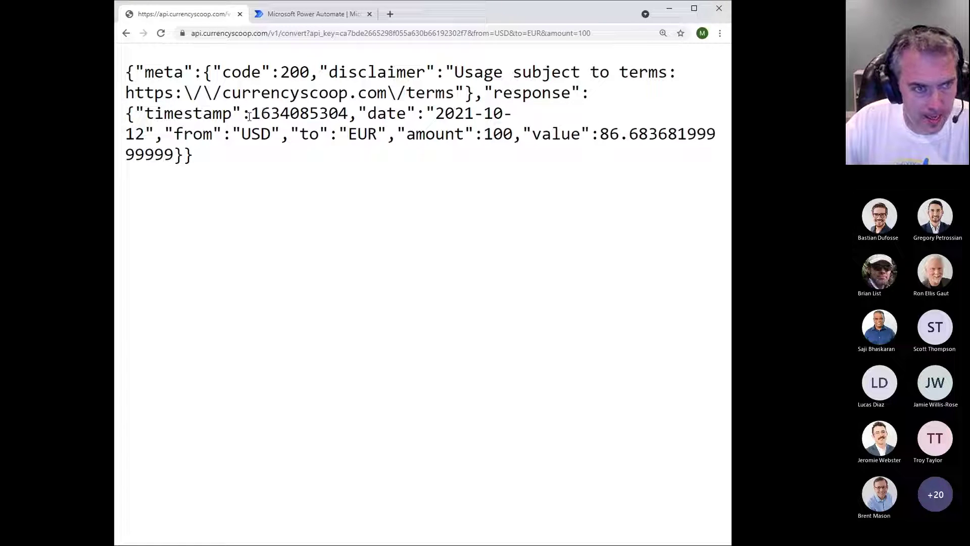
left_click_drag(249, 116, 353, 115)
left_click_drag(435, 113, 149, 131)
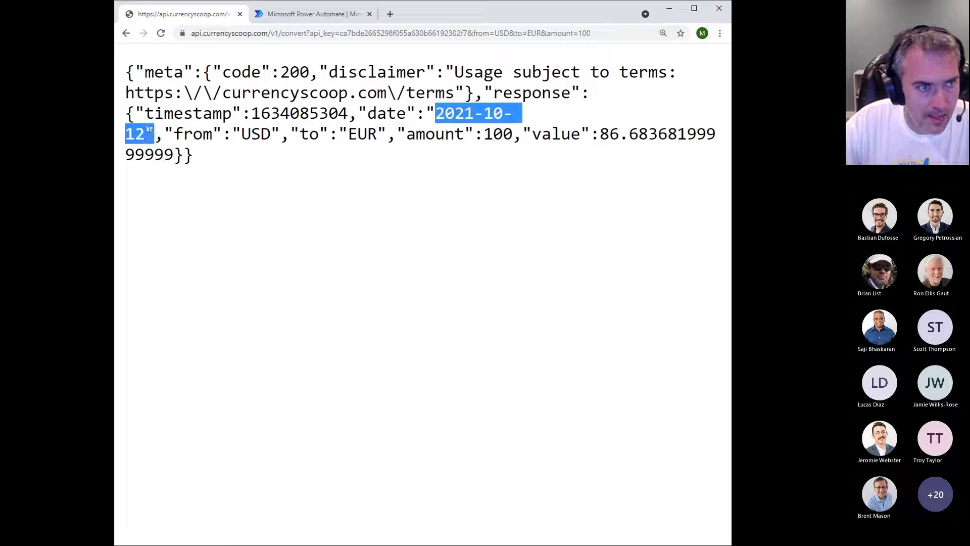
left_click_drag(243, 133, 269, 134)
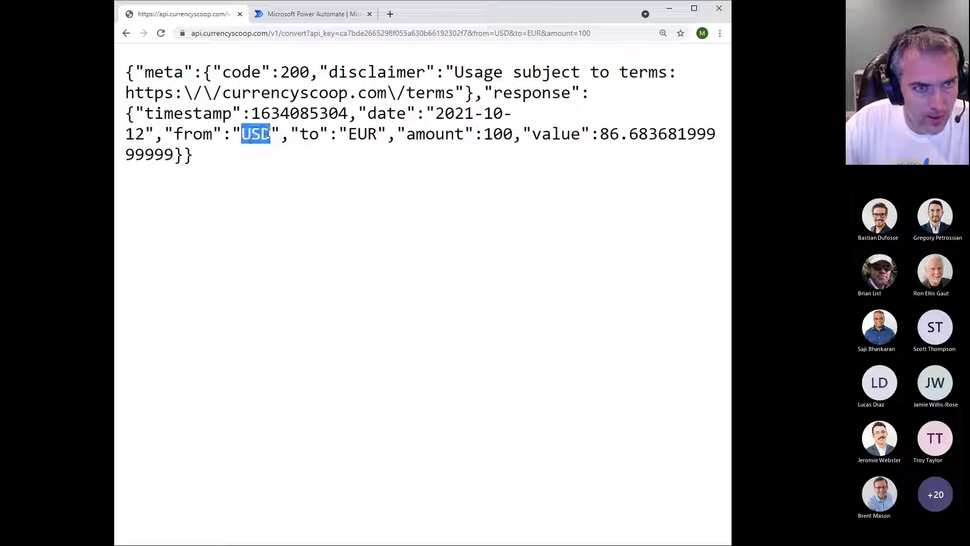
left_click_drag(349, 133, 379, 134)
left_click_drag(484, 134, 512, 133)
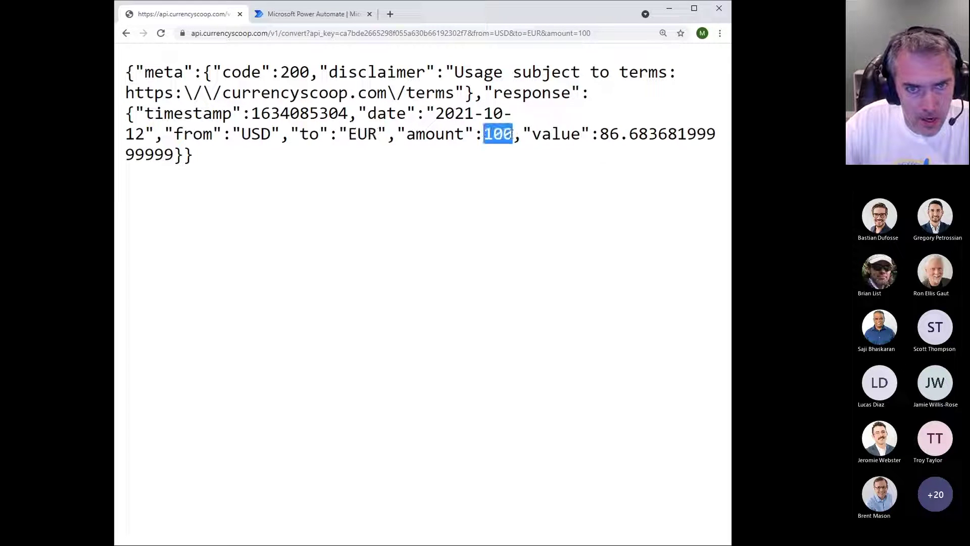
left_click_drag(600, 134, 658, 134)
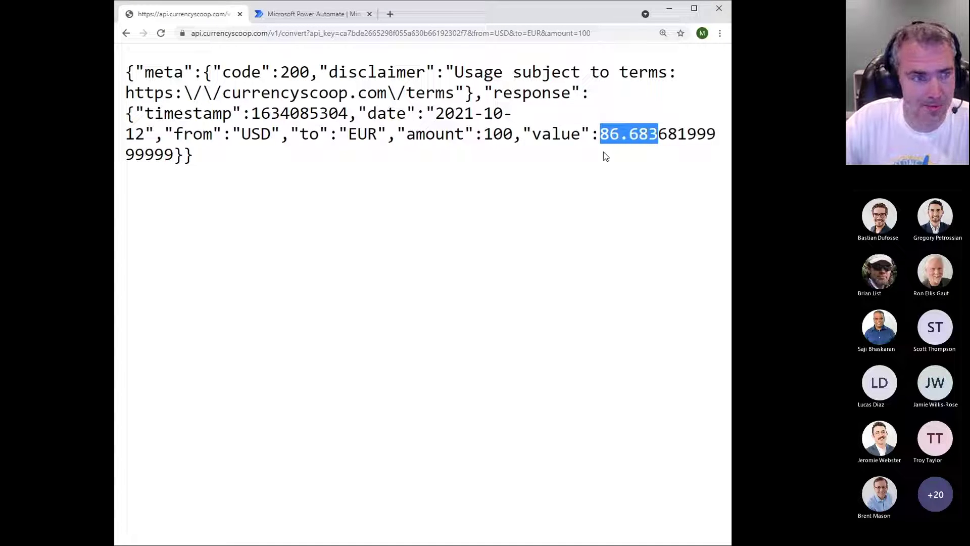
left_click_drag(174, 154, 125, 156)
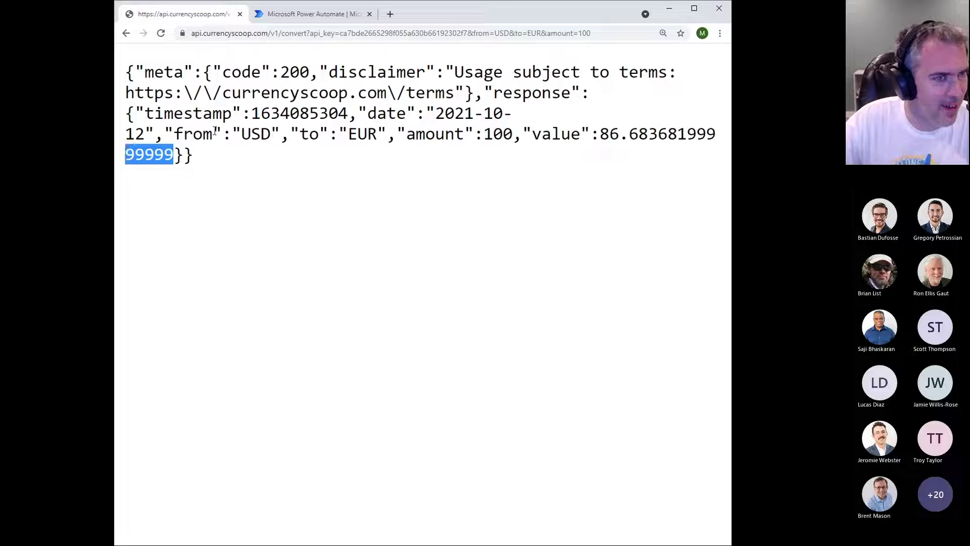
left_click(263, 115)
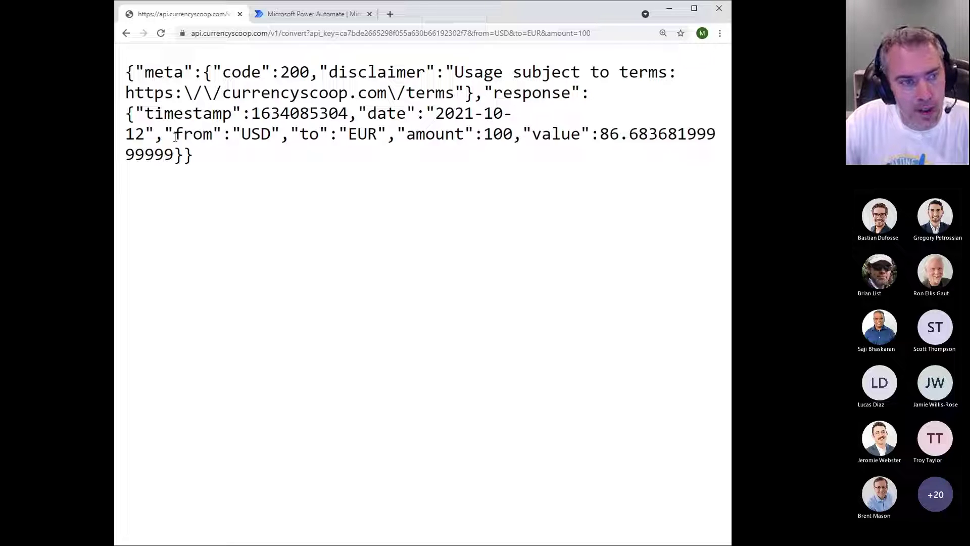
- Highlight the from, to and amount field names and the converted value in the JSON response
left_click_drag(175, 136, 212, 136)
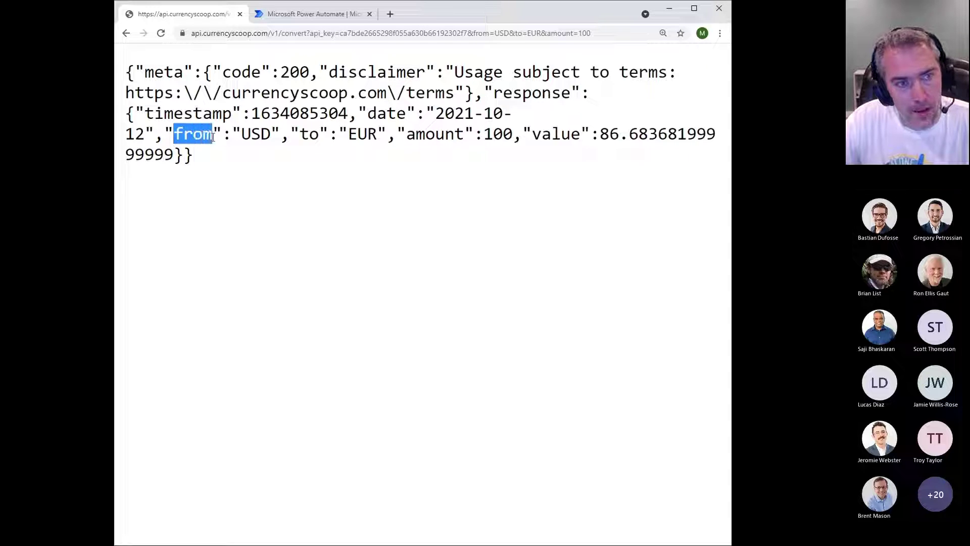
left_click(308, 134)
double_click(309, 134)
left_click_drag(405, 134, 464, 136)
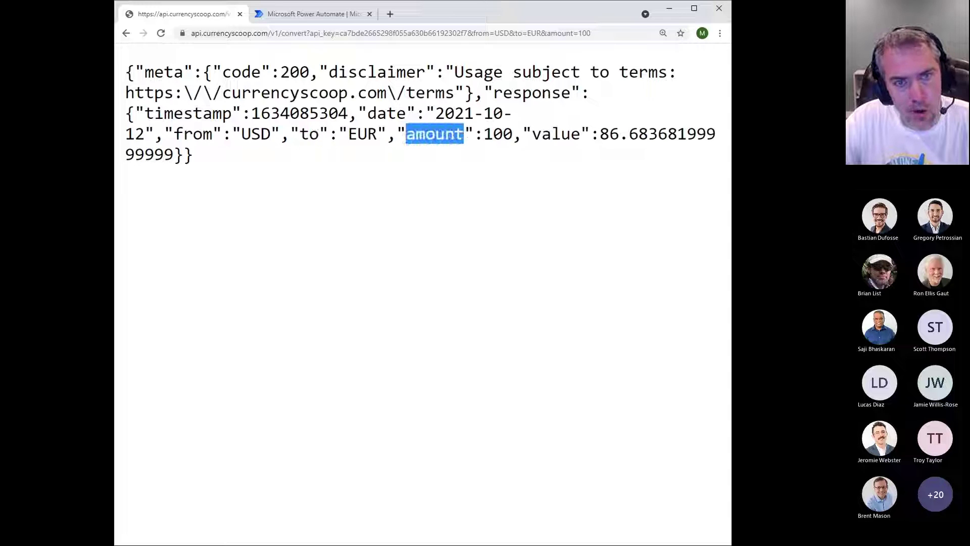
left_click_drag(600, 135, 717, 136)
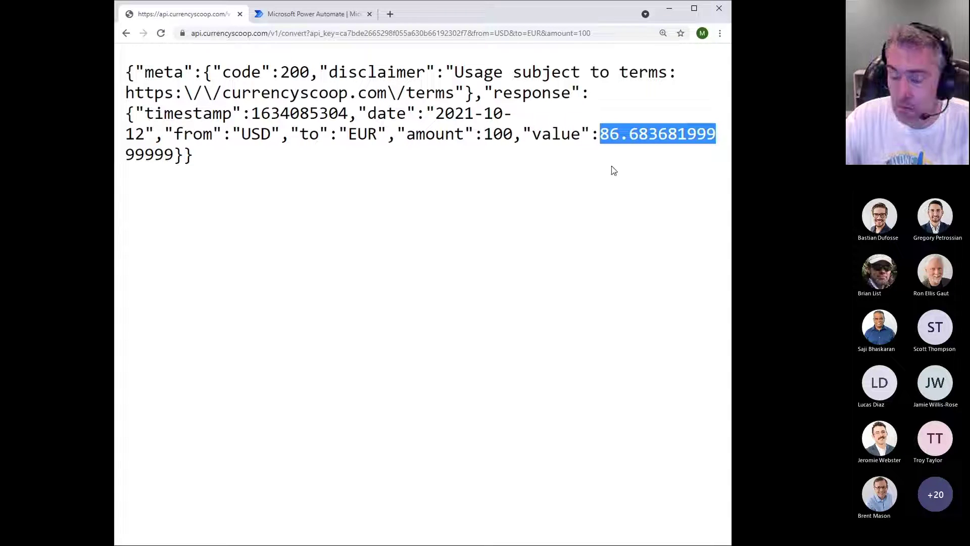
key("alt+Tab")
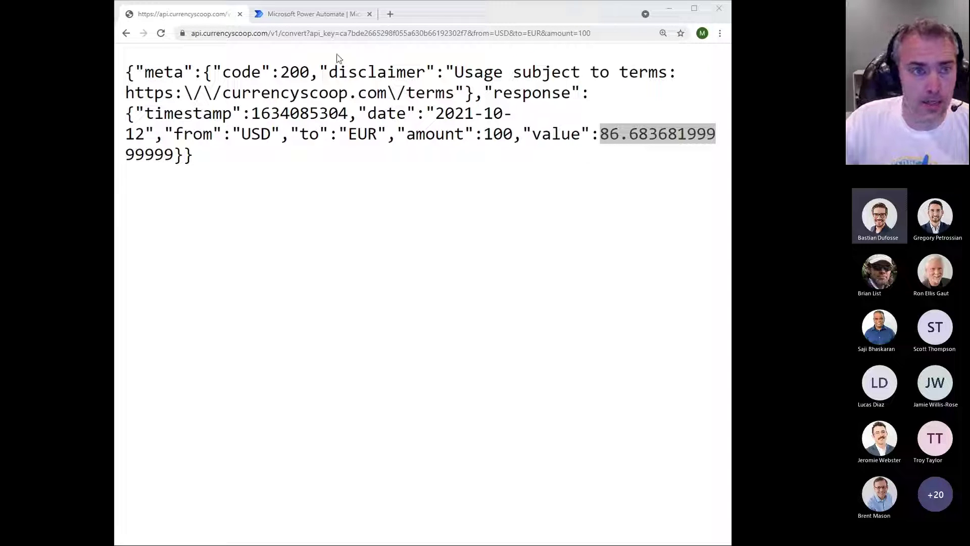
- Examine the request URL's endpoint, api_key parameter, key value and & separator, and go back to the previous page
left_click(306, 33)
left_click(305, 33)
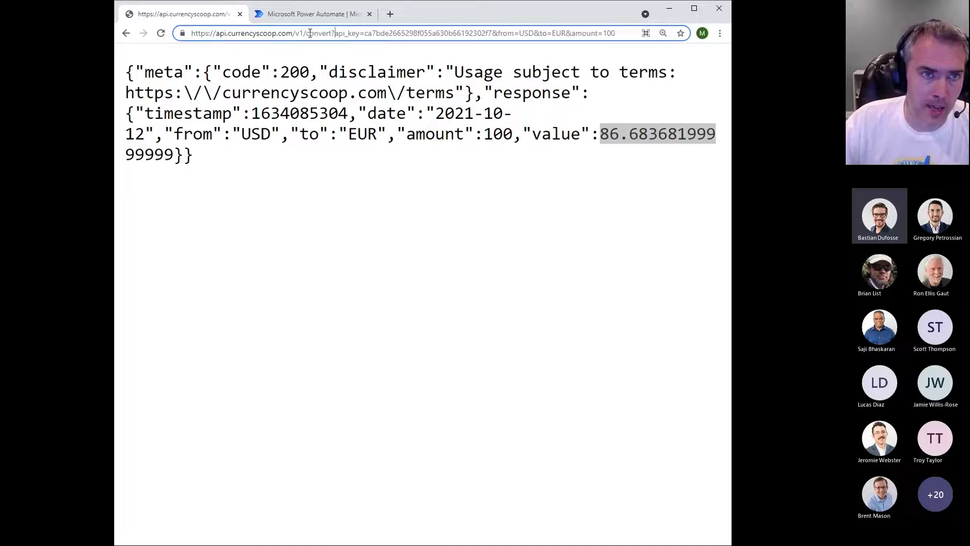
left_click_drag(331, 33, 192, 34)
left_click(332, 33)
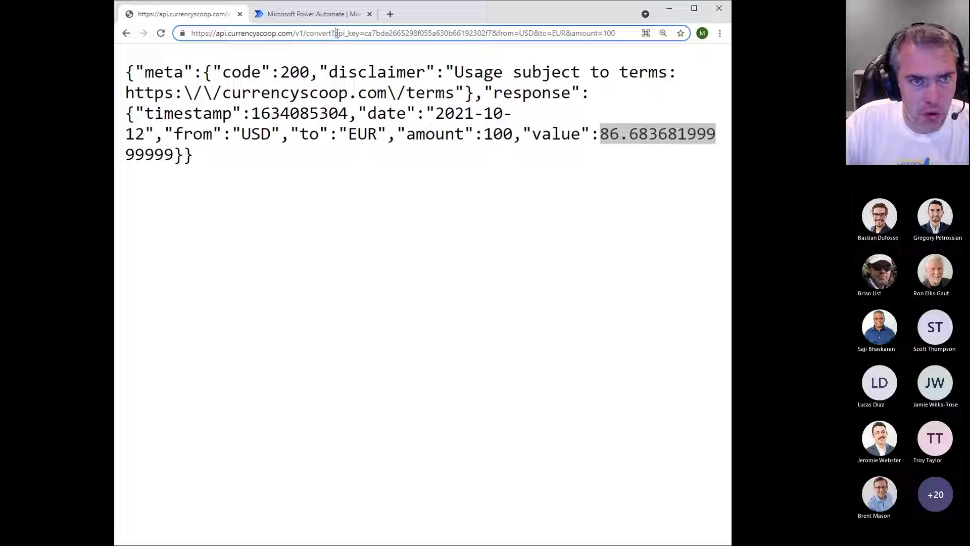
left_click_drag(334, 32, 360, 39)
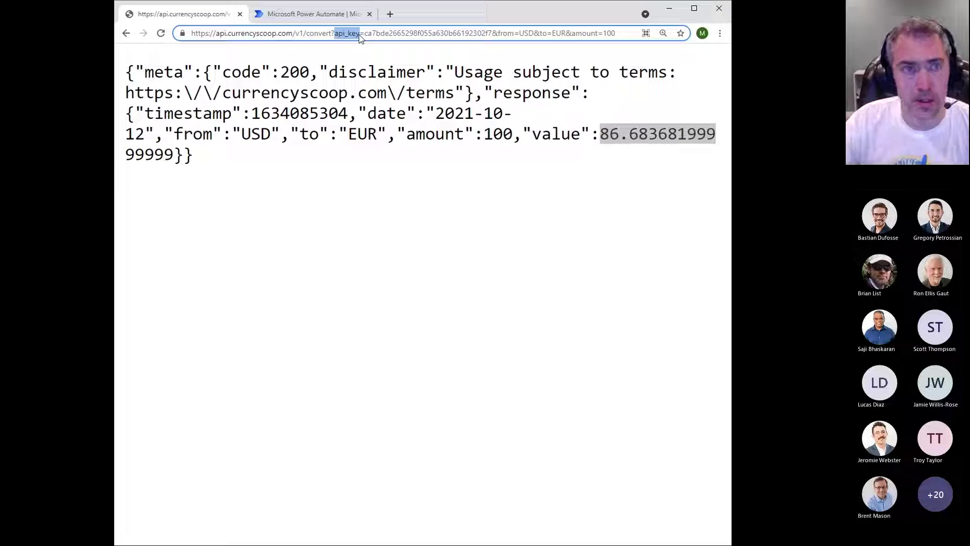
left_click_drag(364, 34, 494, 36)
double_click(496, 34)
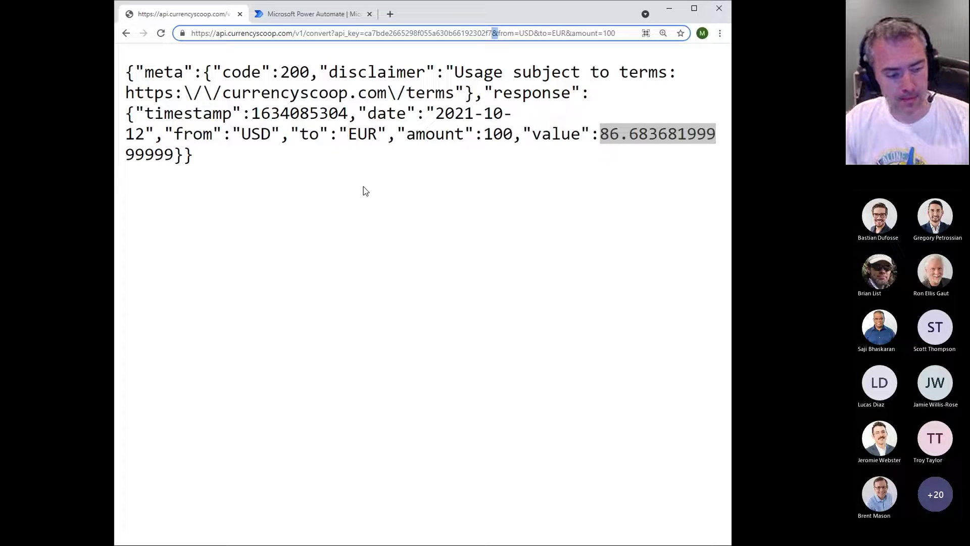
left_click(126, 33)
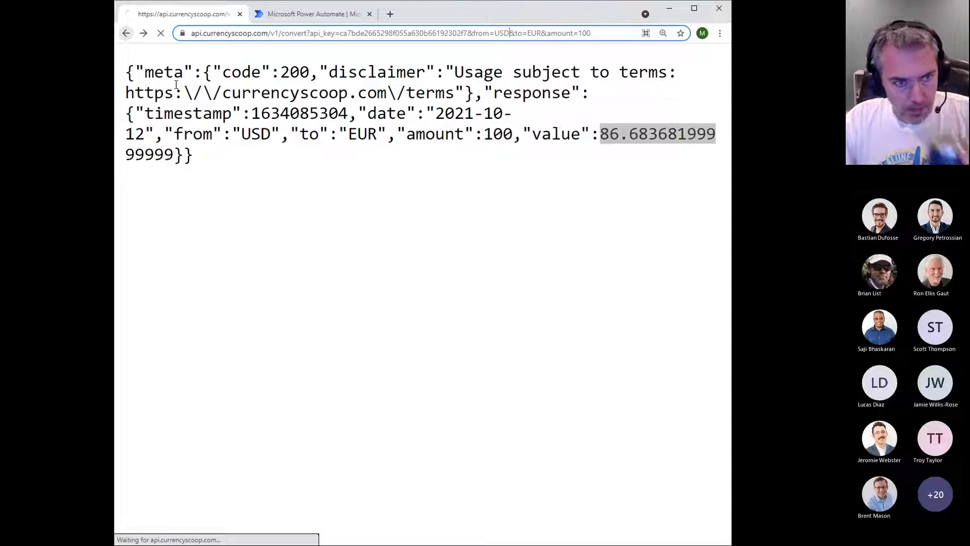
scroll(389, 260, "up", 3)
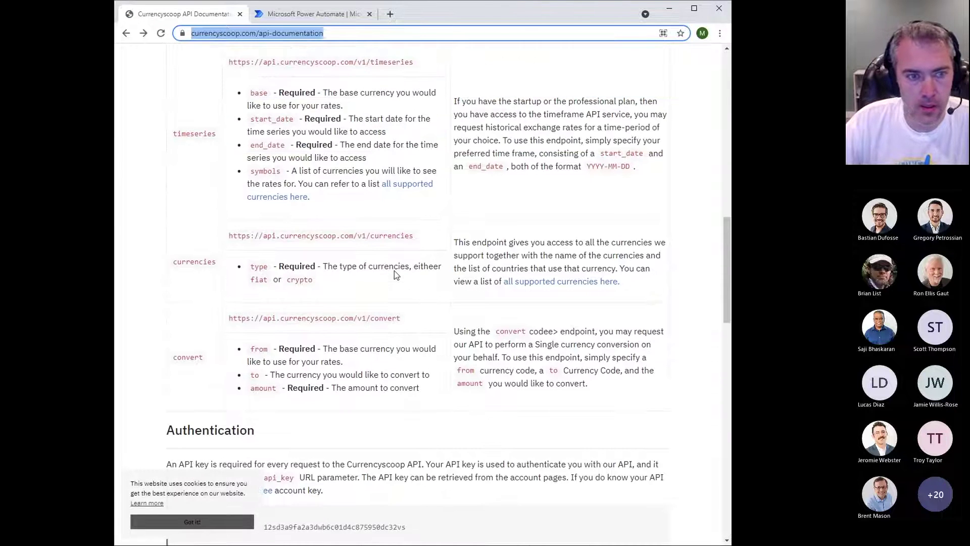
scroll(394, 271, "down", 2)
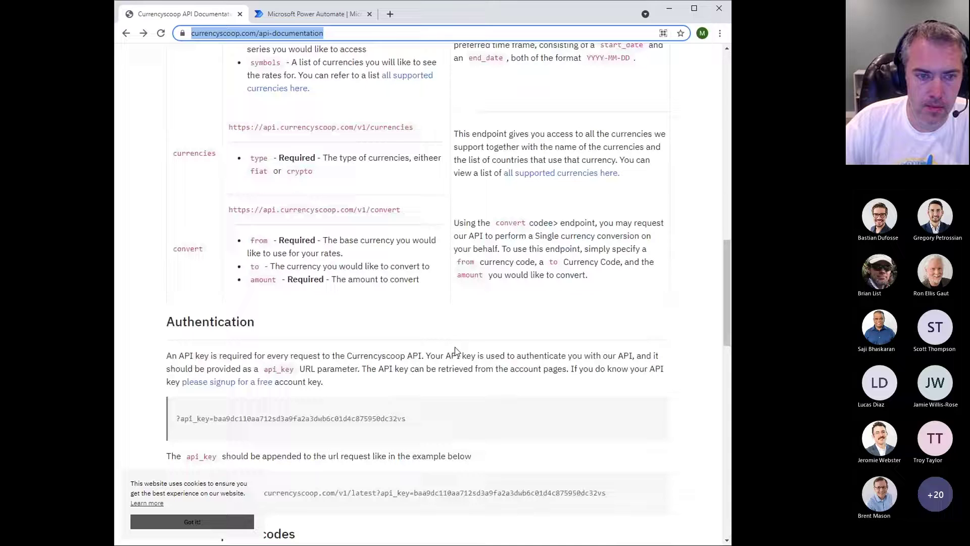
left_click(414, 272)
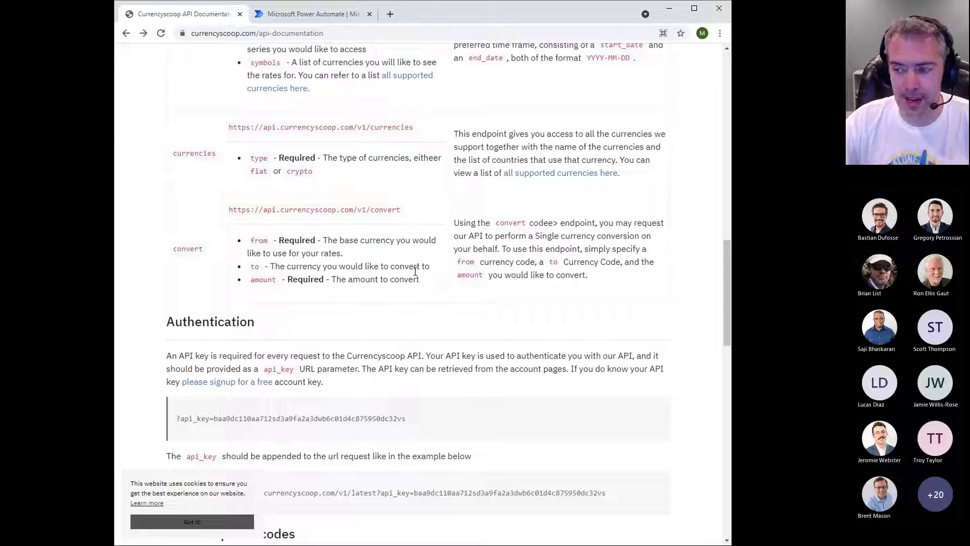
- Switch to Power Automate and open the list of custom connectors
left_click(287, 20)
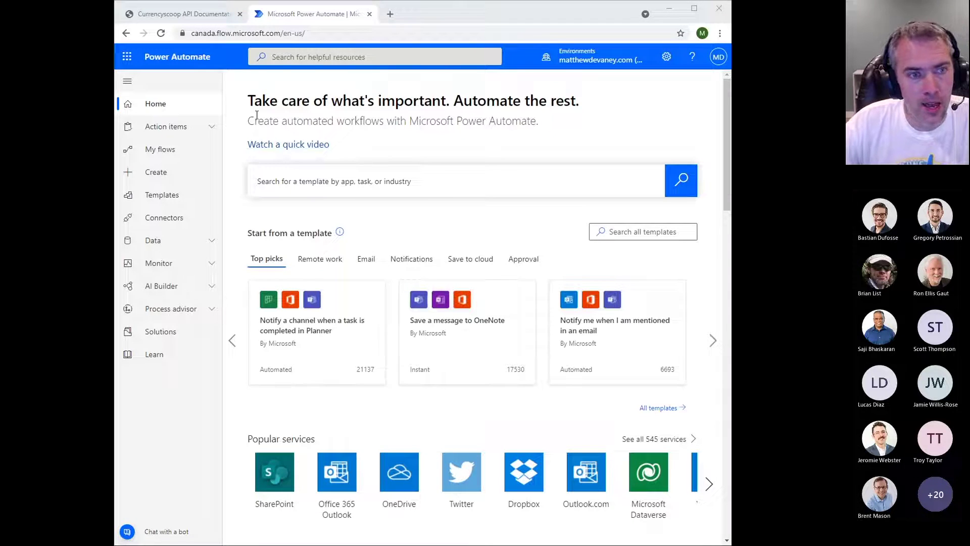
left_click(216, 245)
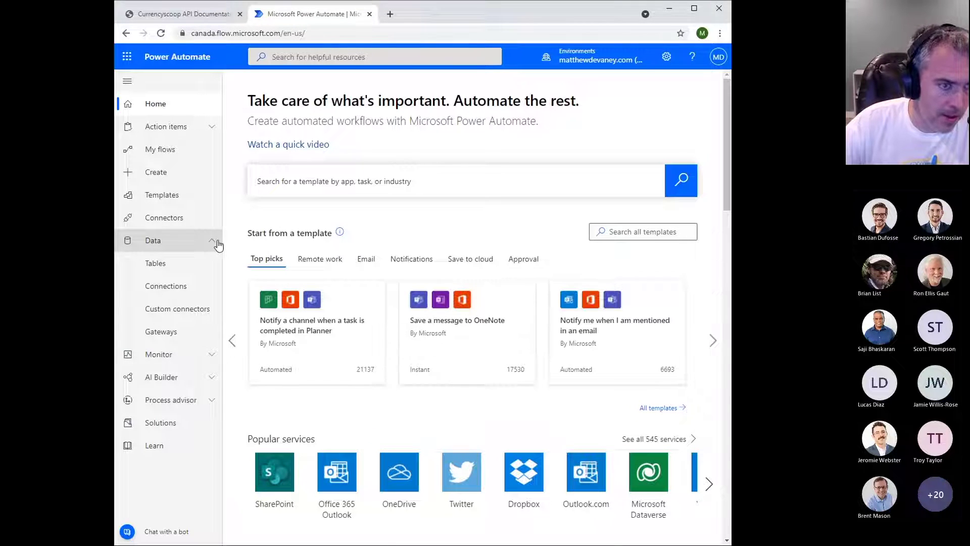
left_click(171, 313)
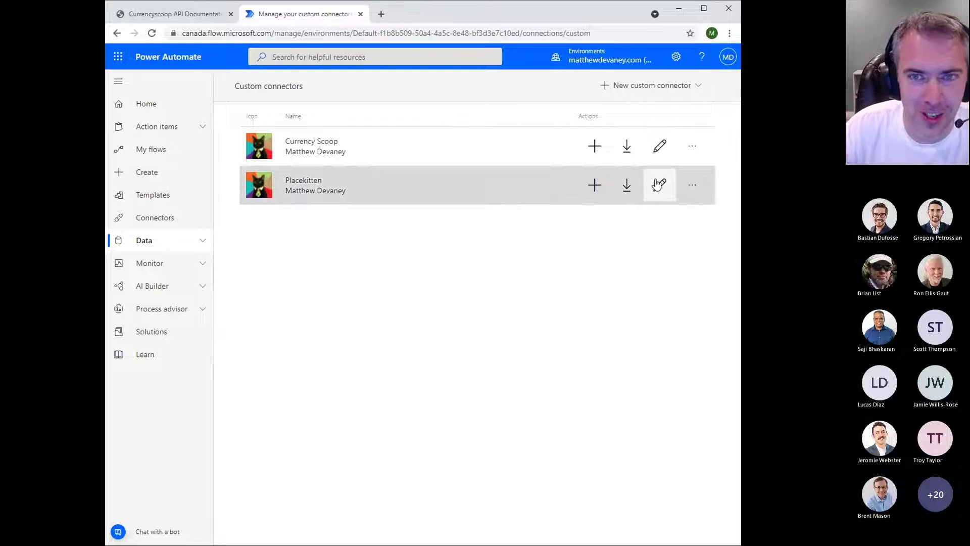
left_click(697, 87)
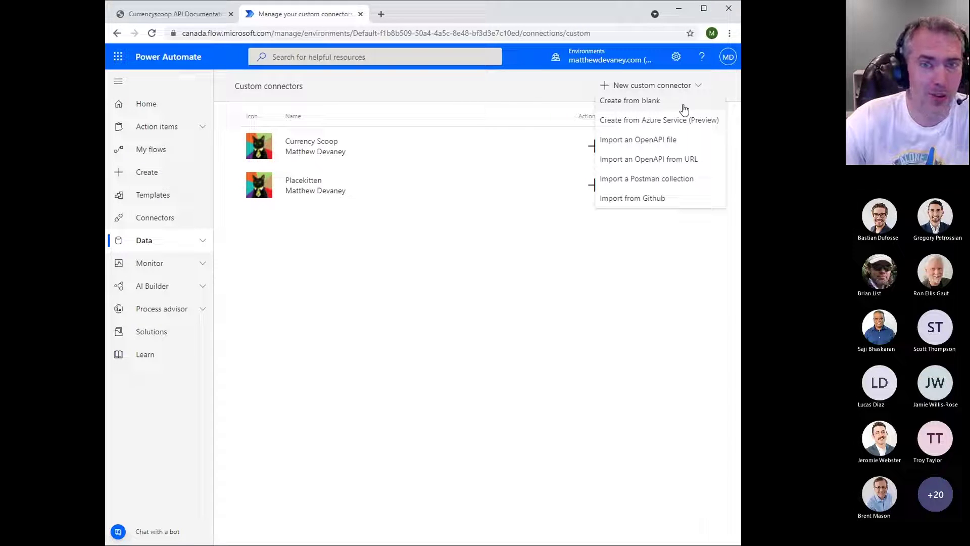
left_click(683, 107)
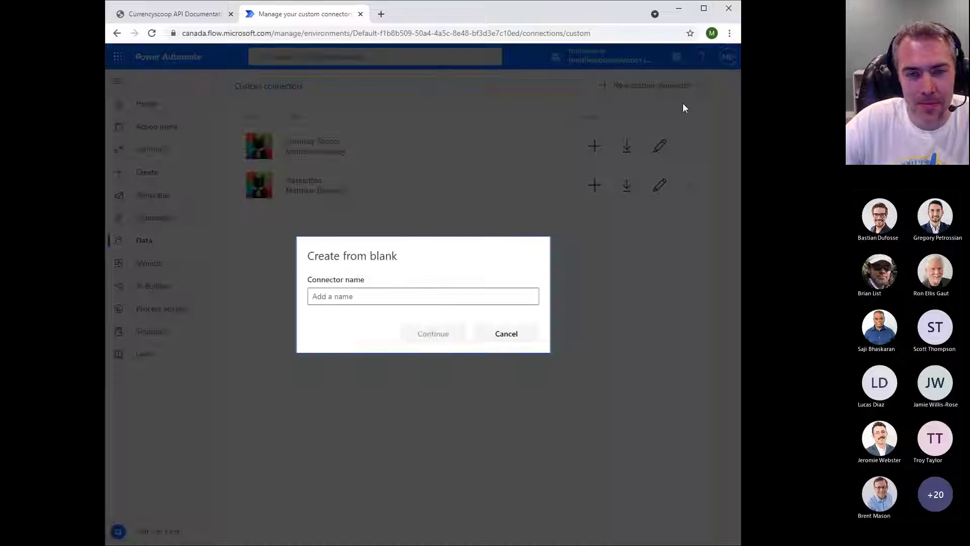
left_click(496, 332)
- Create a new custom connector from blank, named Currency Scoop PORTLAND
left_click(696, 93)
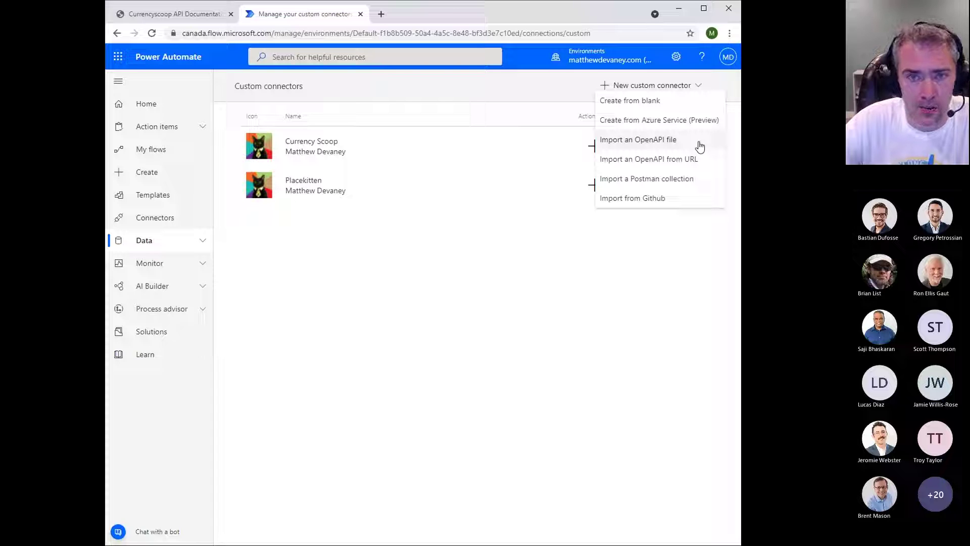
left_click(672, 103)
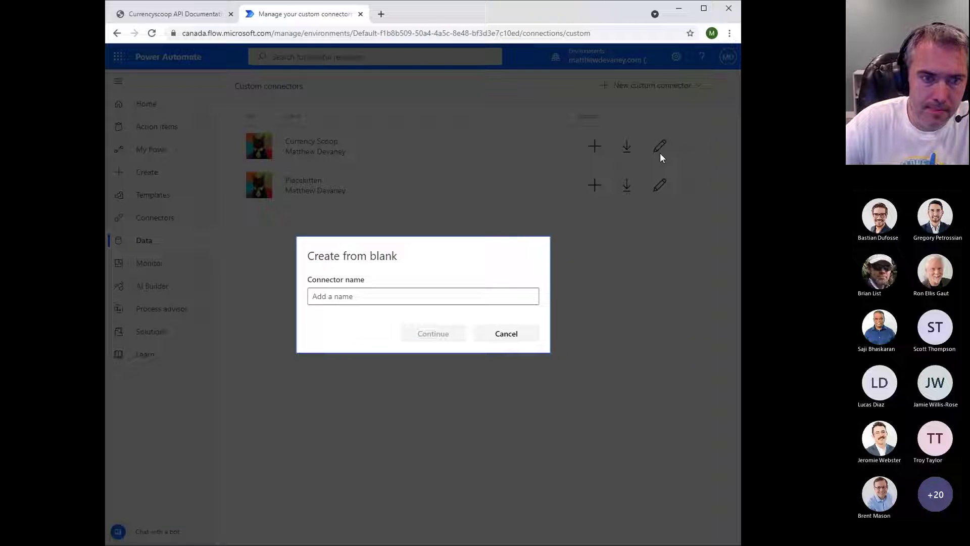
left_click(390, 297)
type("Currency ")
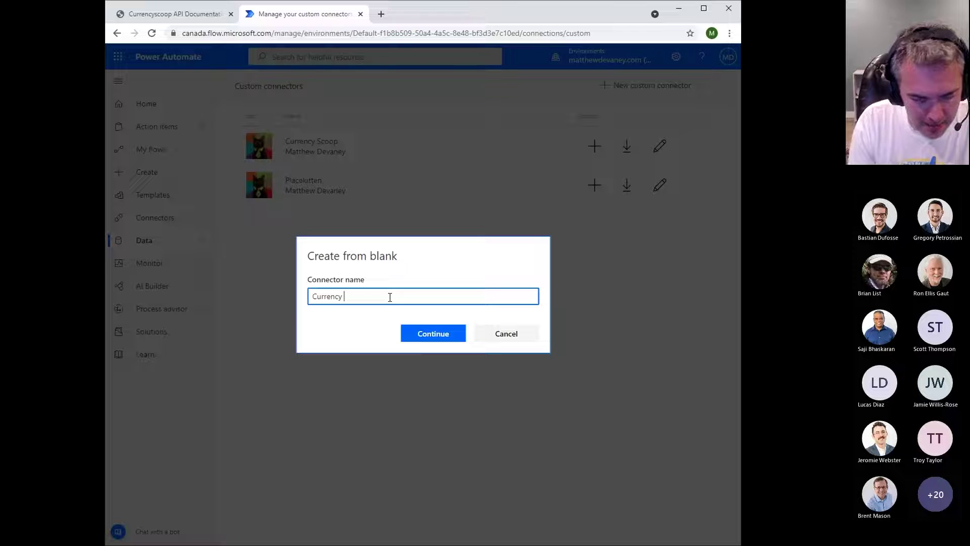
type("Scoop ")
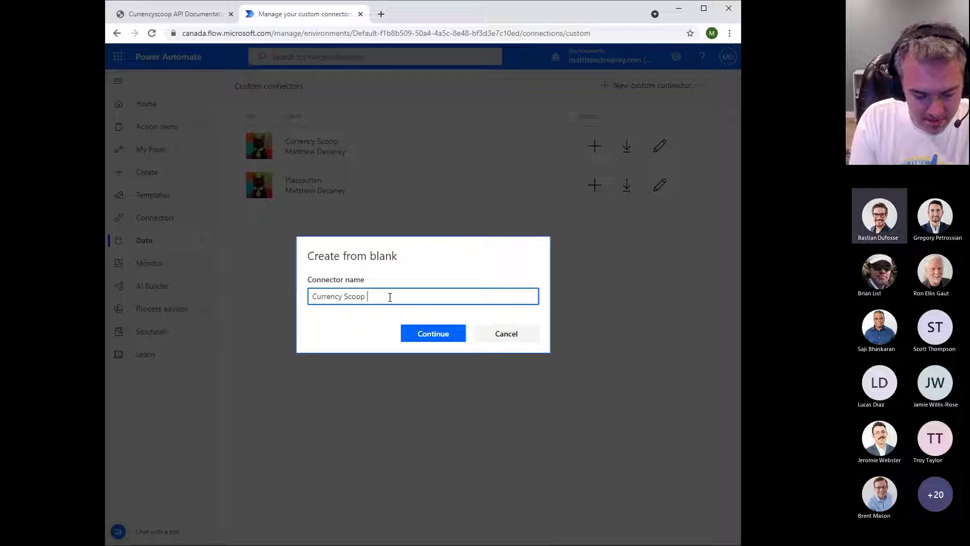
type("PORTLAND")
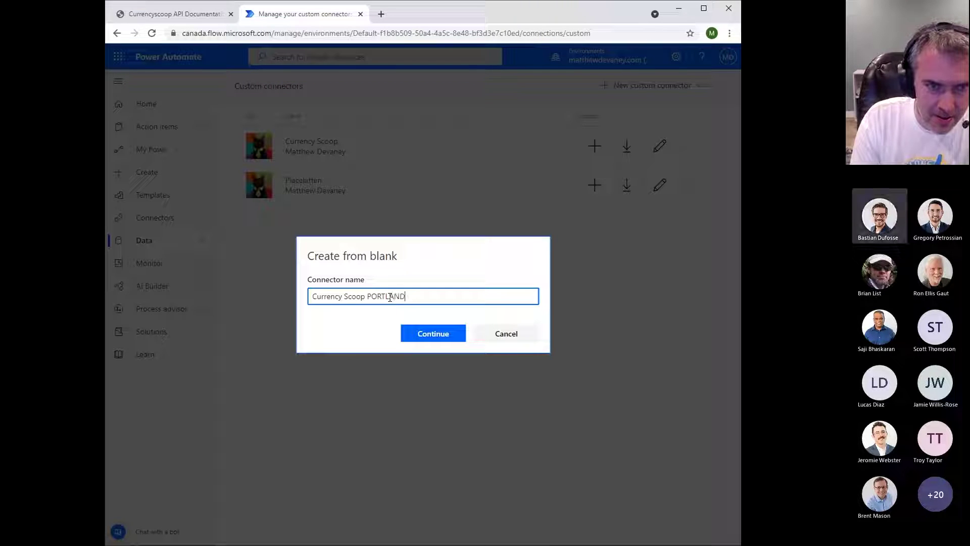
left_click(441, 336)
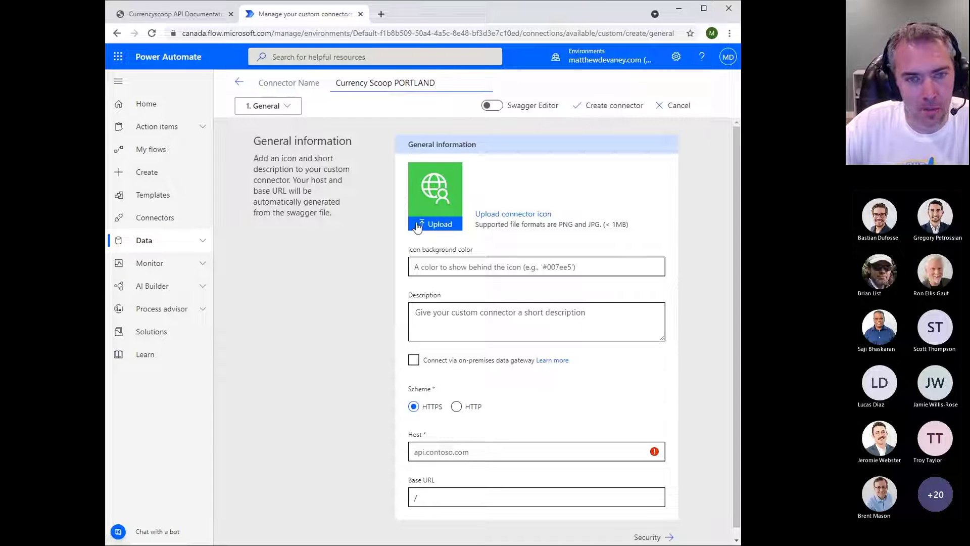
left_click(171, 18)
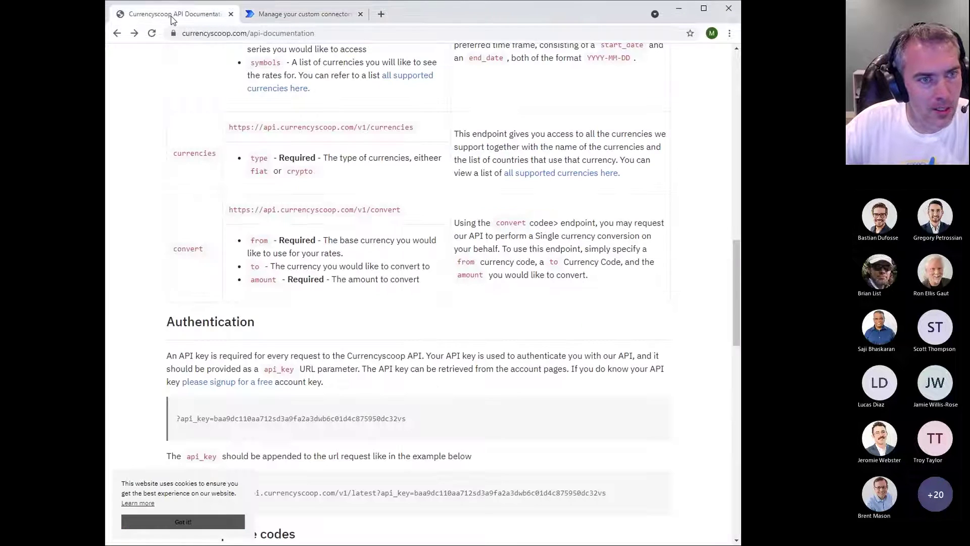
left_click_drag(736, 281, 735, 73)
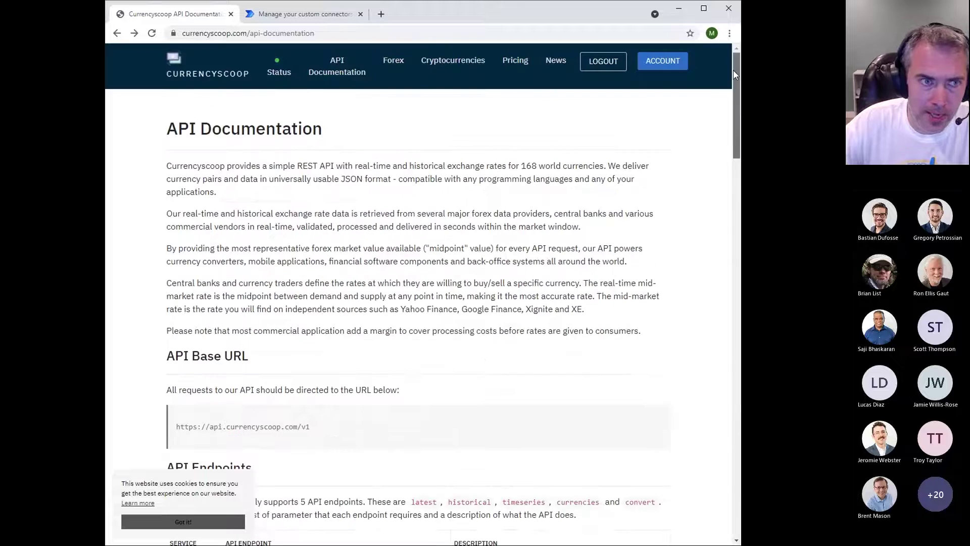
right_click(175, 59)
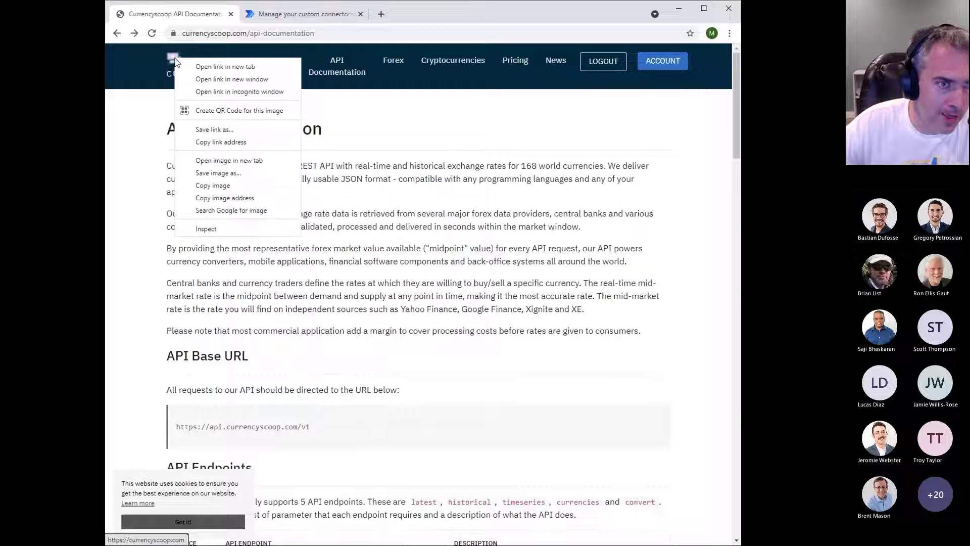
left_click(239, 173)
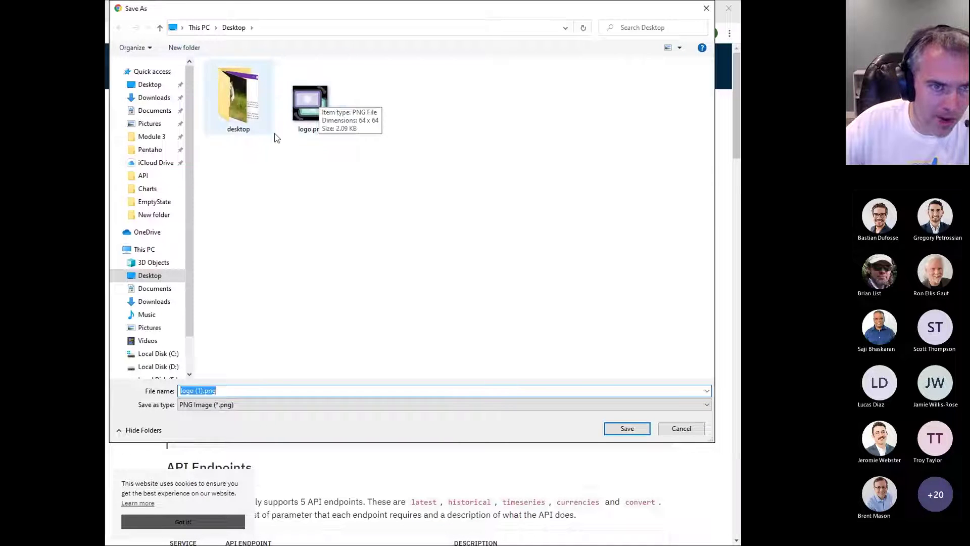
left_click(681, 429)
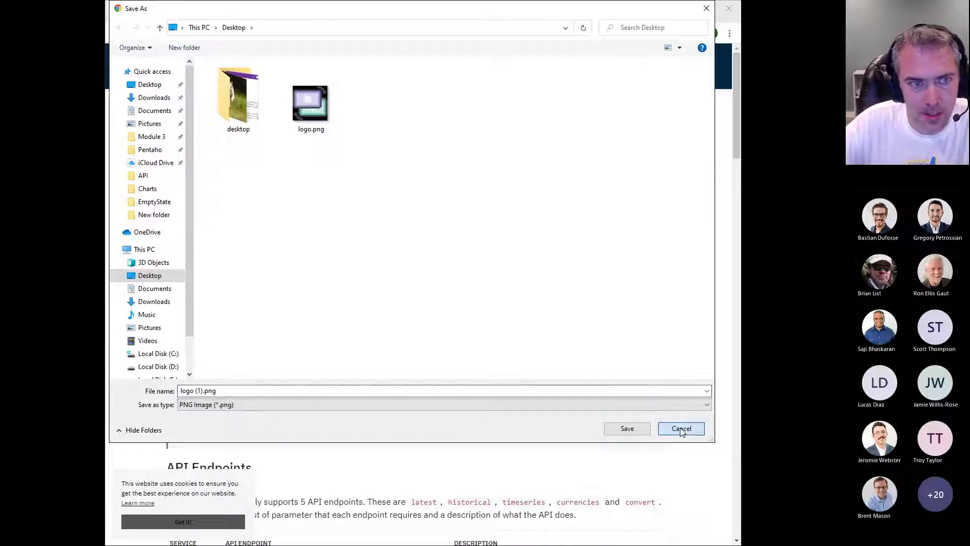
left_click(293, 19)
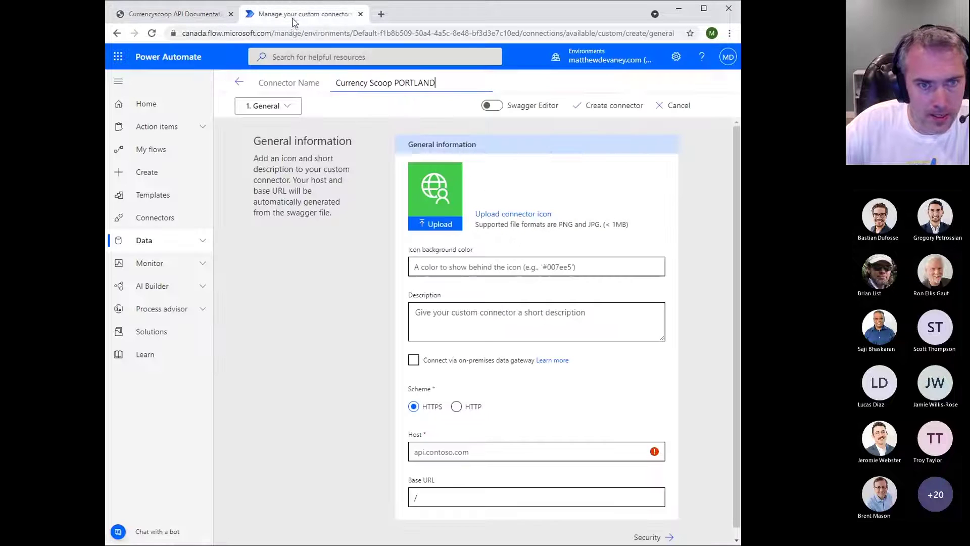
- Upload logo.png from the Desktop as the connector icon and set the icon background color to #007ee5
left_click(449, 224)
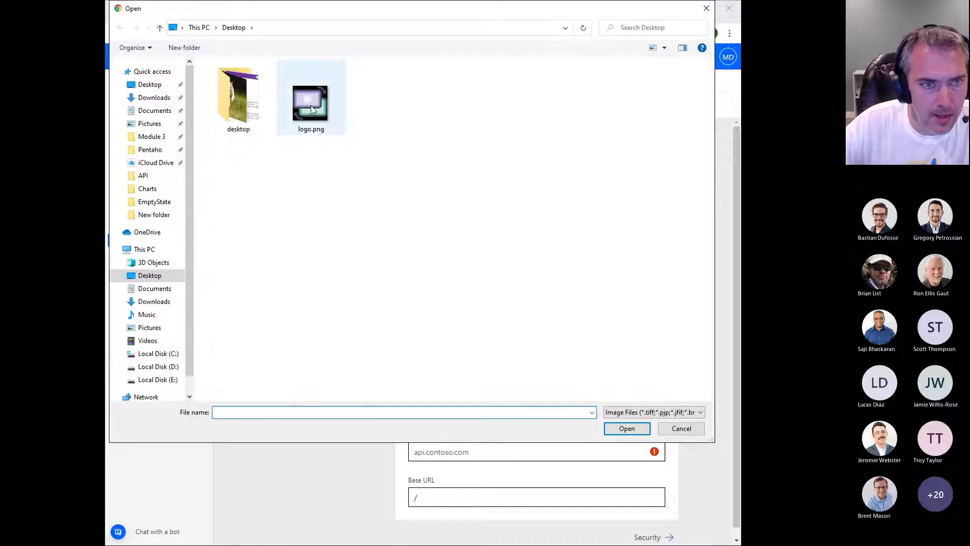
double_click(311, 110)
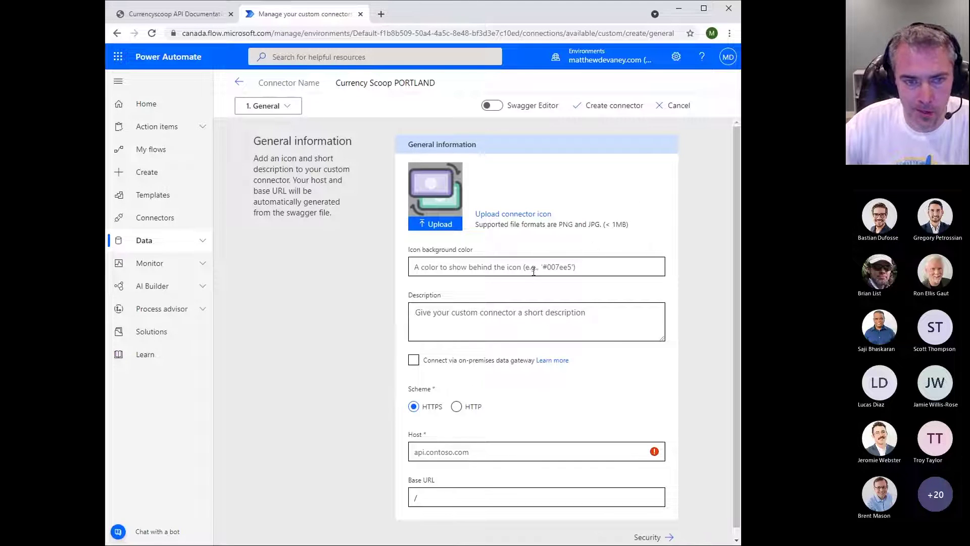
left_click(492, 268)
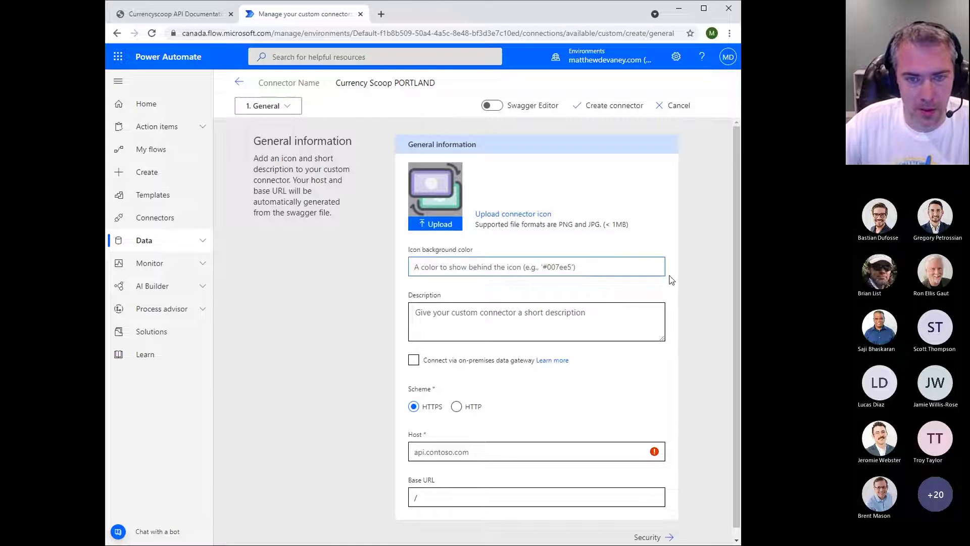
type("#")
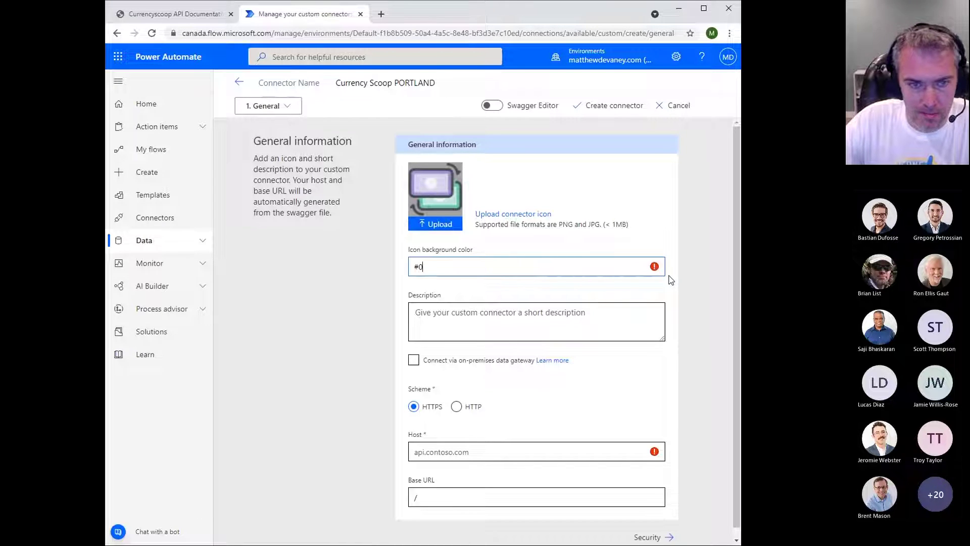
type("007")
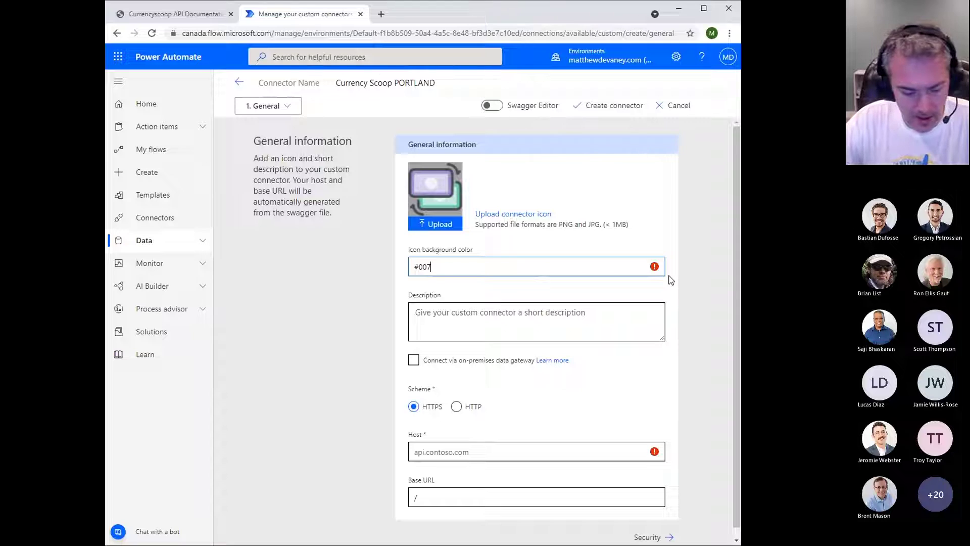
type("ee5")
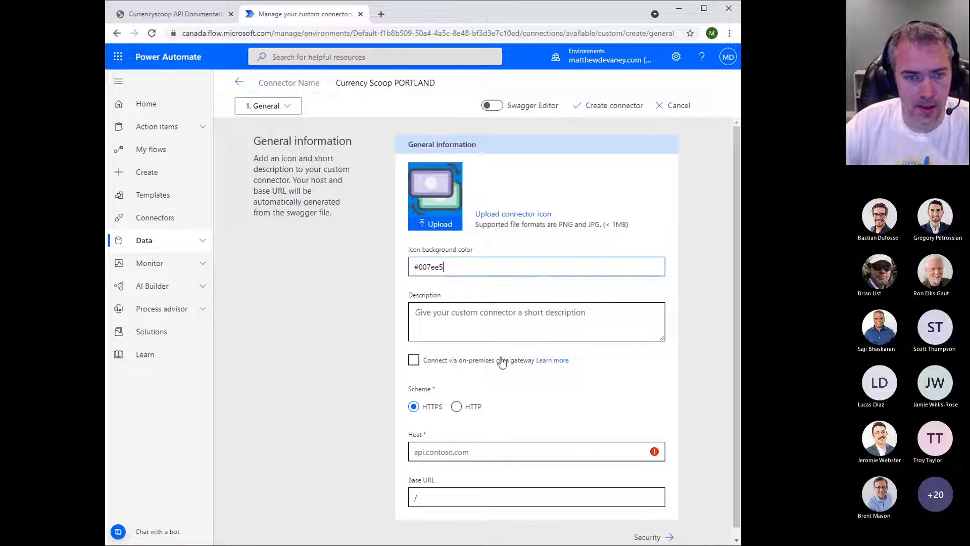
- Enter the connector description "Convert currencies in real-time or historical fashion"
scroll(494, 290, "down", 1)
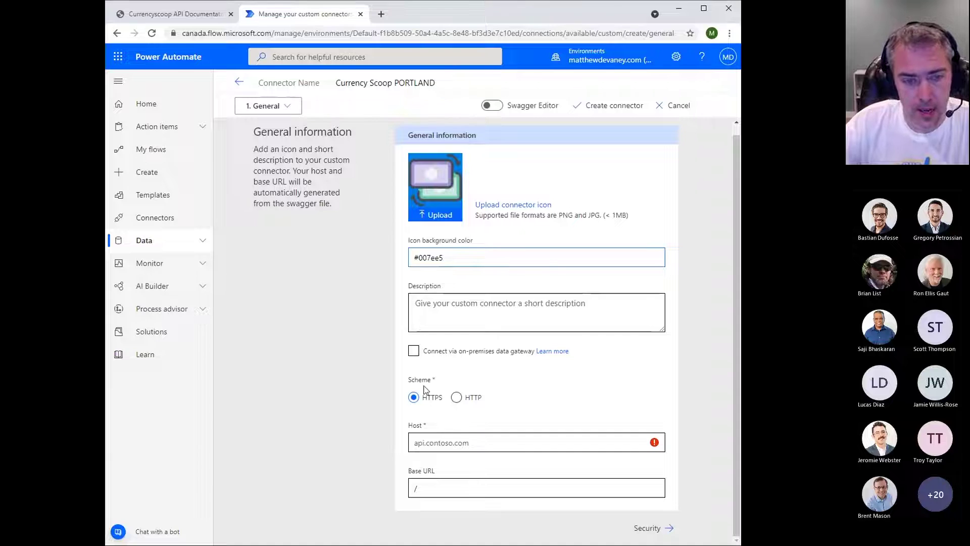
left_click(444, 311)
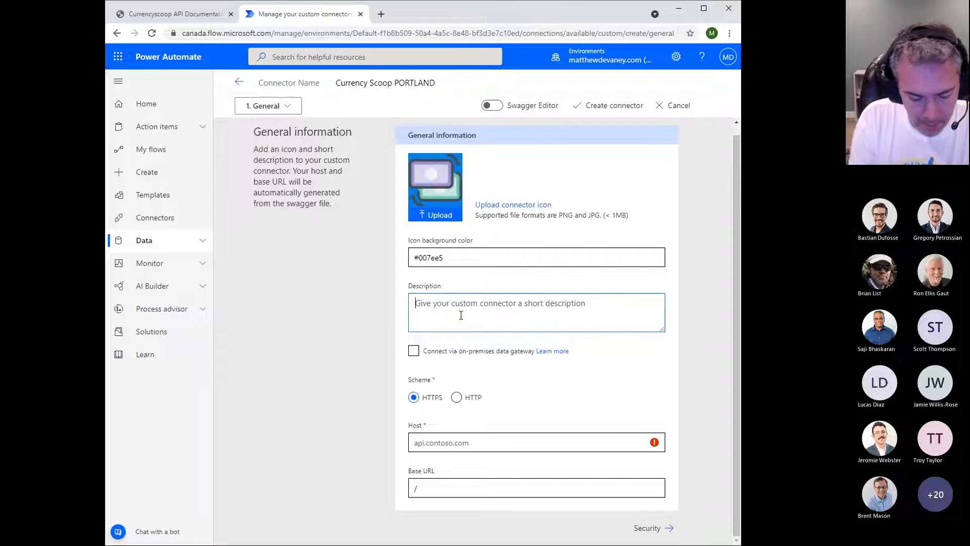
type("Convert ")
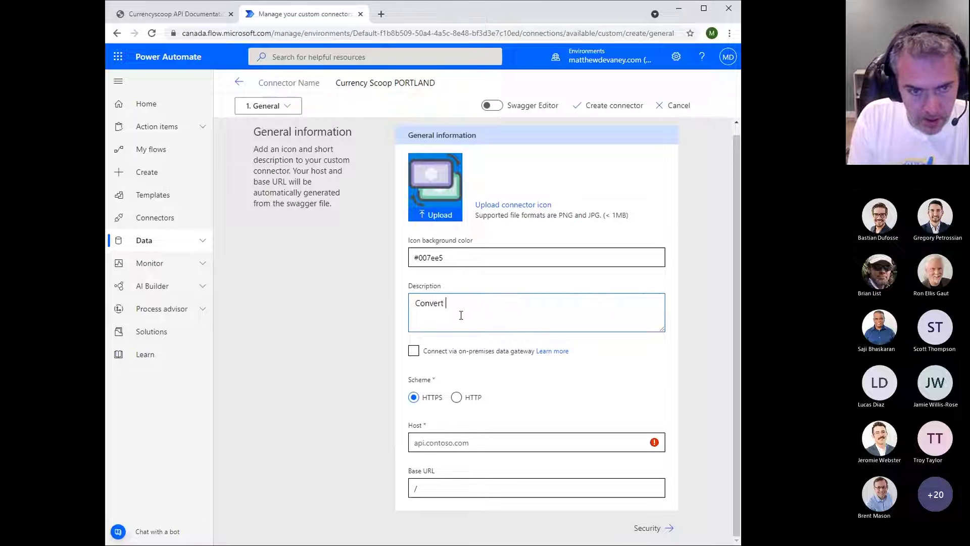
type("real-time")
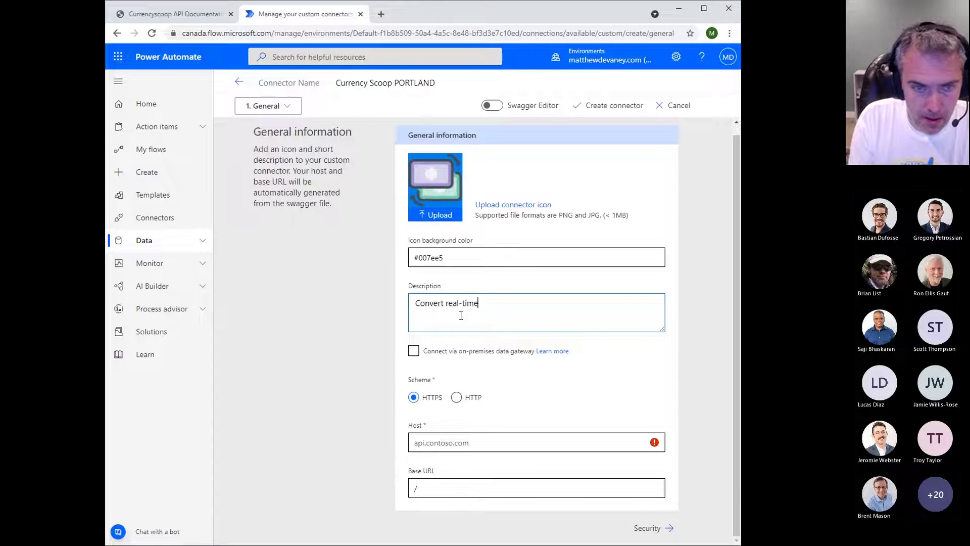
left_click(460, 315)
type("c")
key("ctrl+Left")
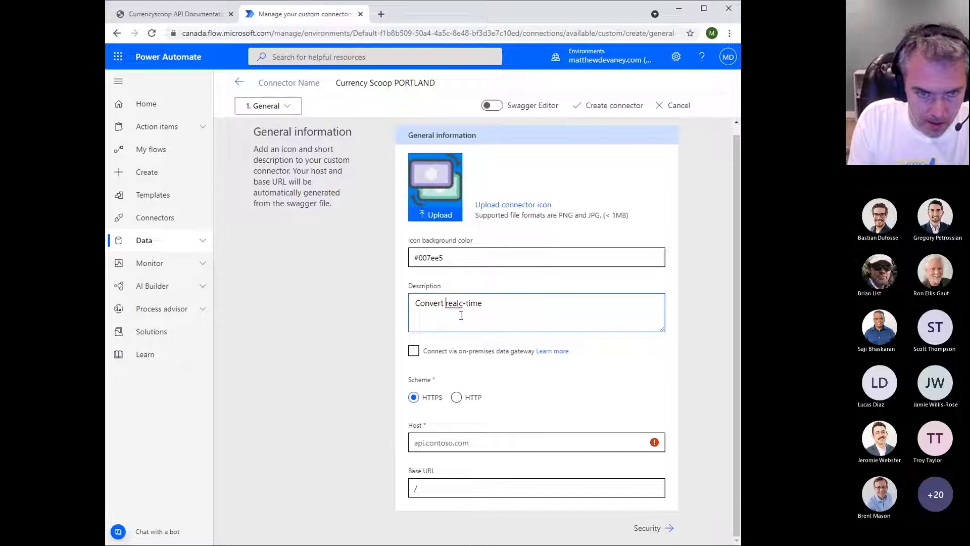
type("currencies ")
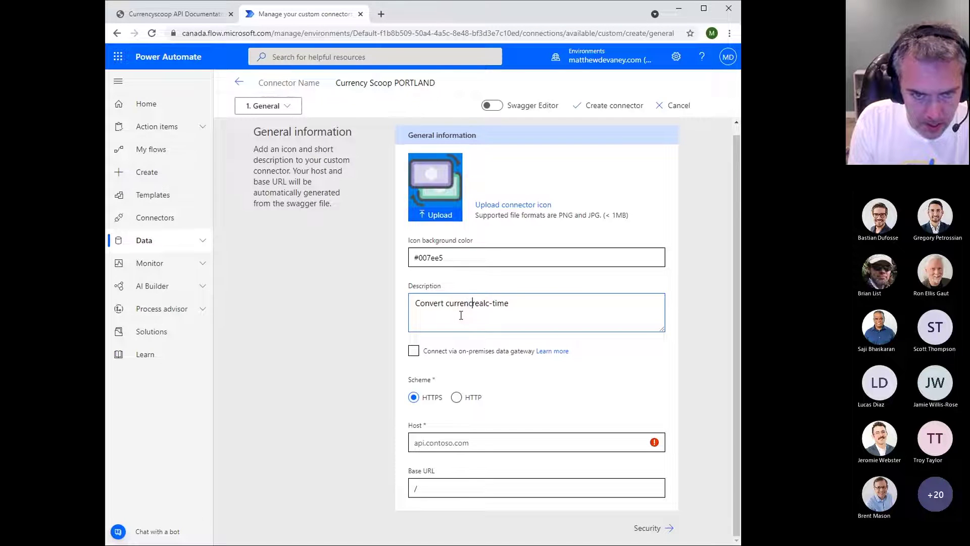
type("in")
key("Right")
key("Right")
key("Right")
key("Right")
key("Right")
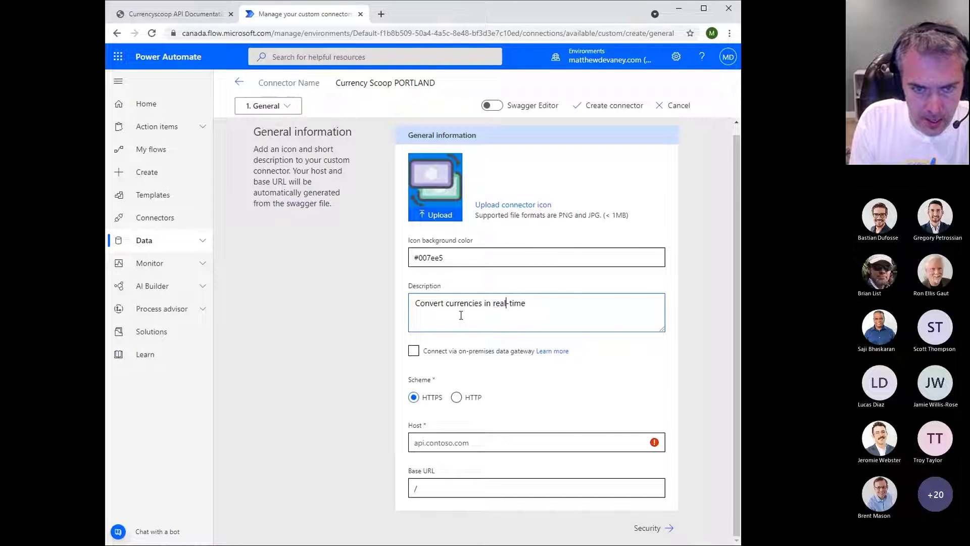
key("BackSpace")
key("End")
type("or histo")
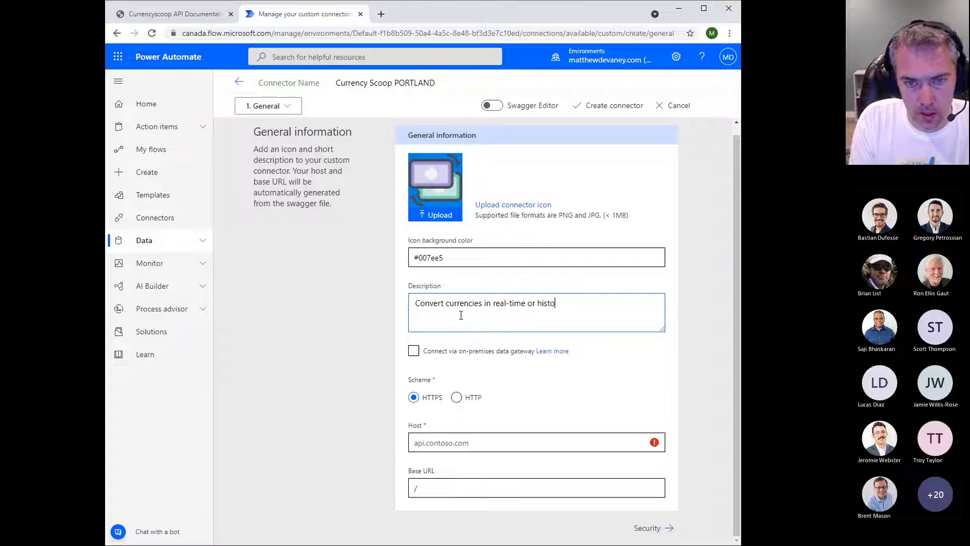
type("rical fashion")
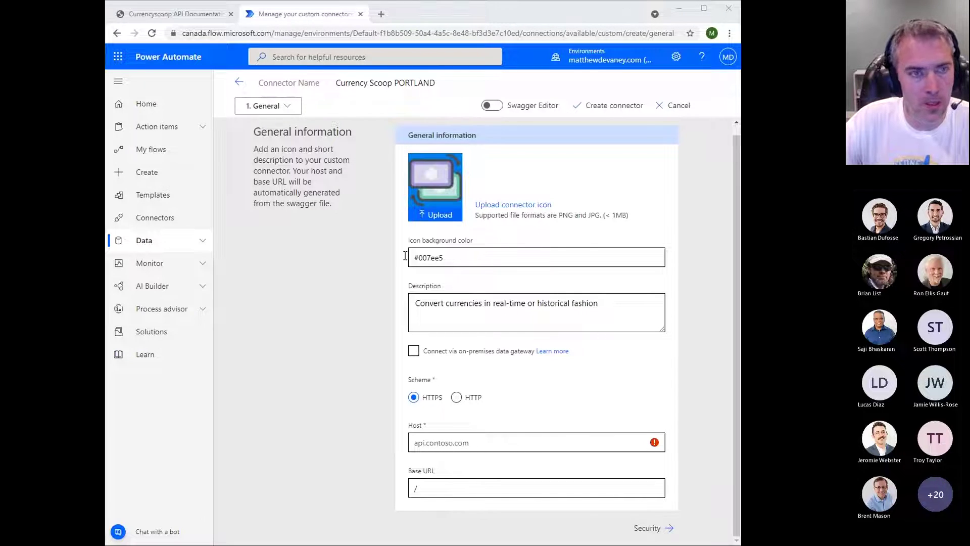
- Look up the convert endpoint in the CurrencyScoop API documentation and check its URL scheme against the connector's General settings
left_click(171, 13)
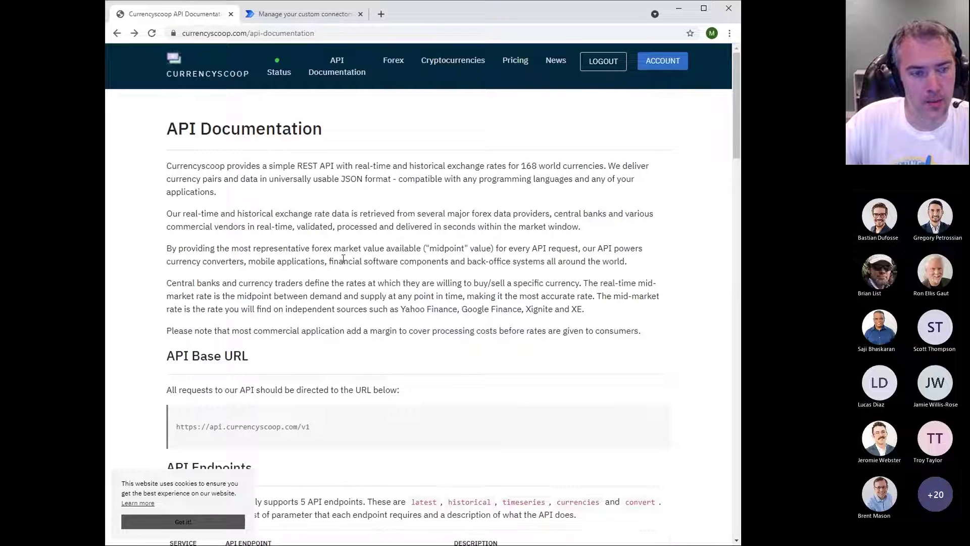
scroll(347, 257, "down", 4)
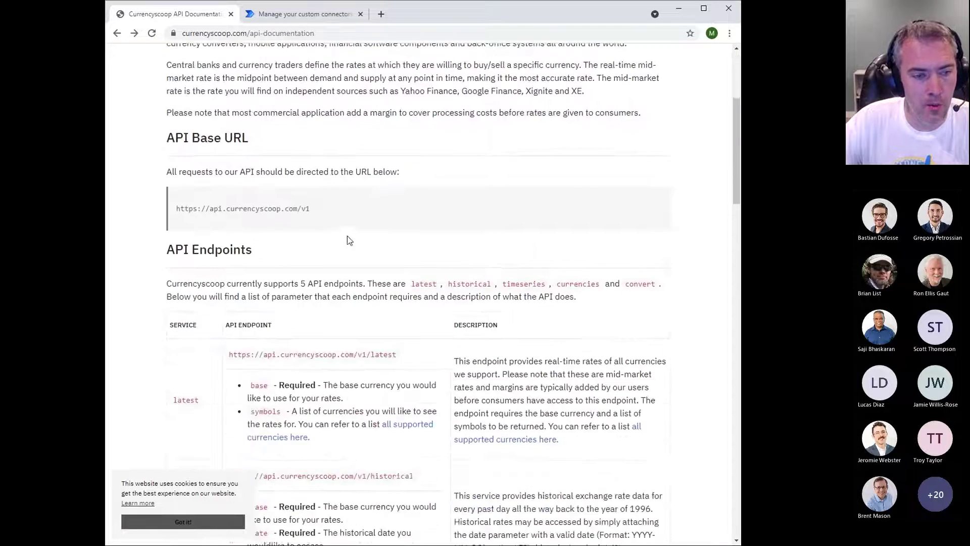
scroll(347, 236, "down", 9)
scroll(197, 228, "down", 3)
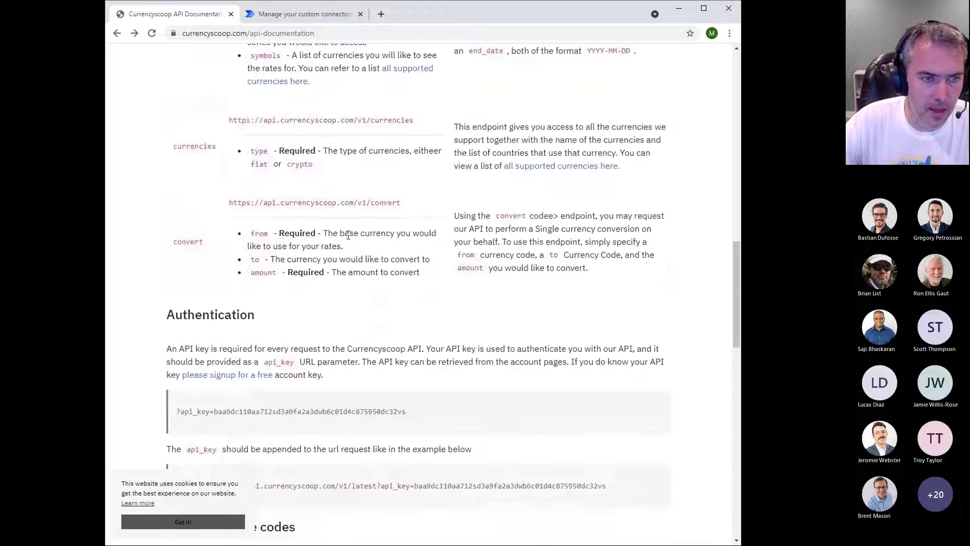
left_click_drag(251, 176, 230, 177)
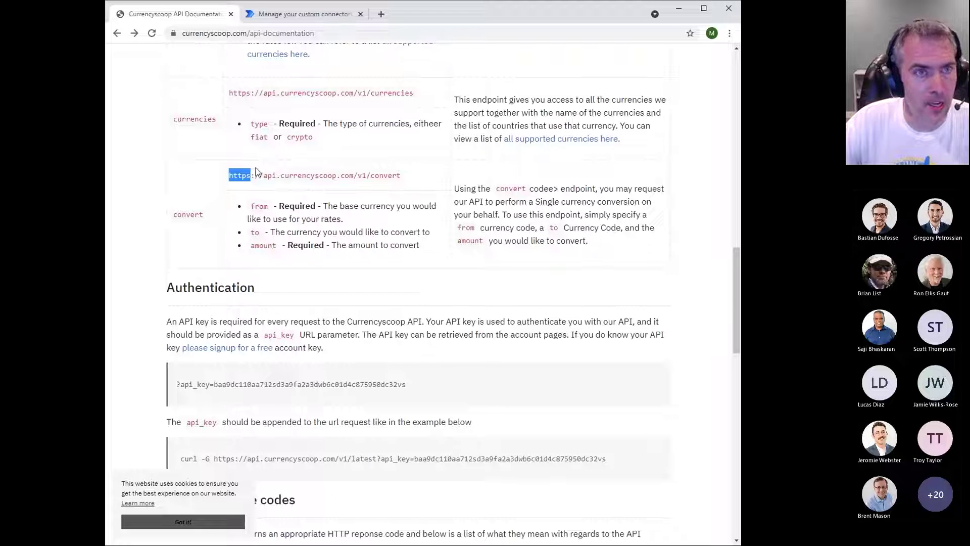
left_click(308, 15)
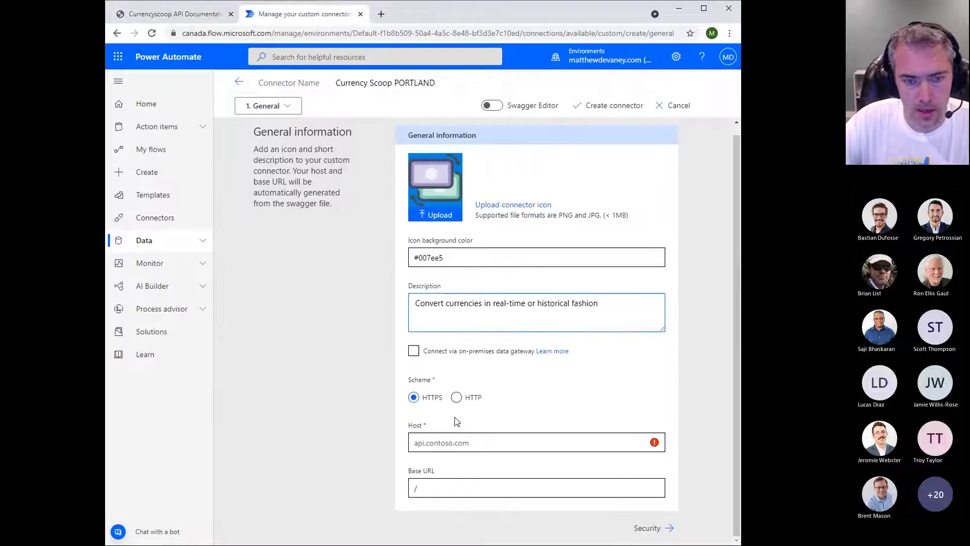
- Copy the host api.currencyscoop.com from the documented convert endpoint URL into the connector's Host field
left_click(453, 440)
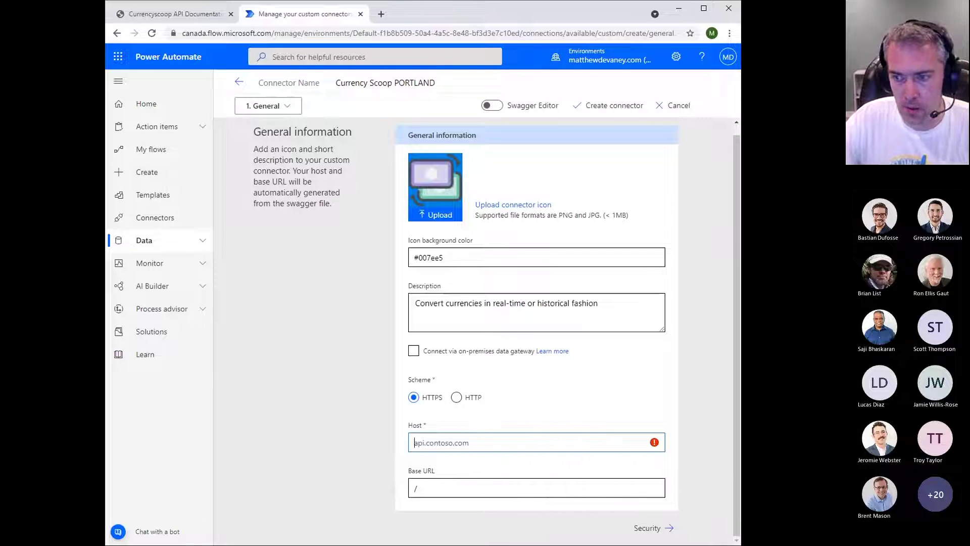
left_click(175, 14)
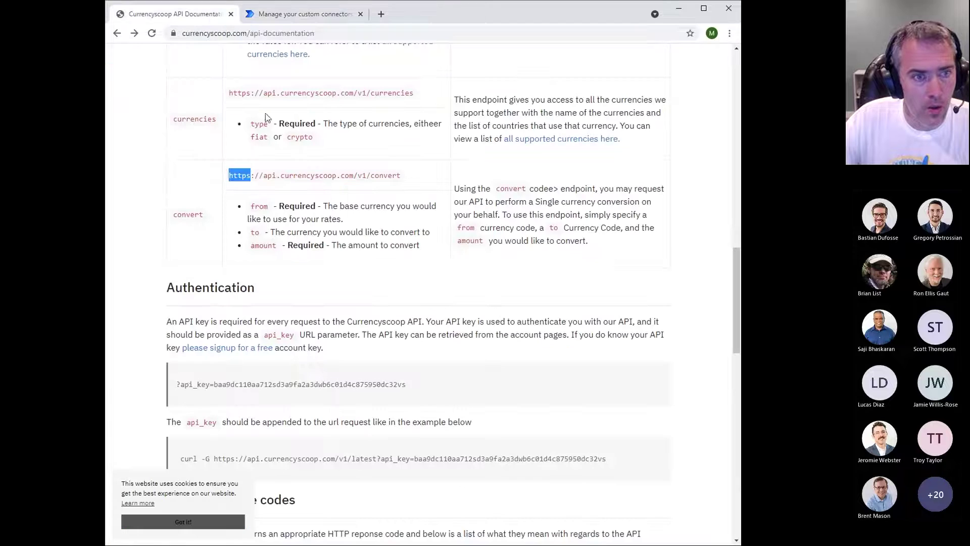
left_click_drag(264, 176, 353, 178)
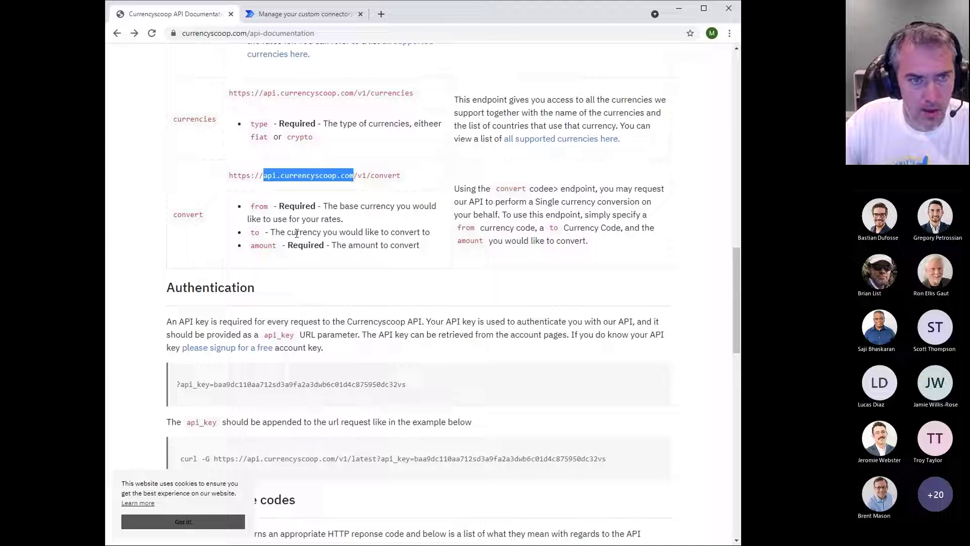
left_click(403, 176)
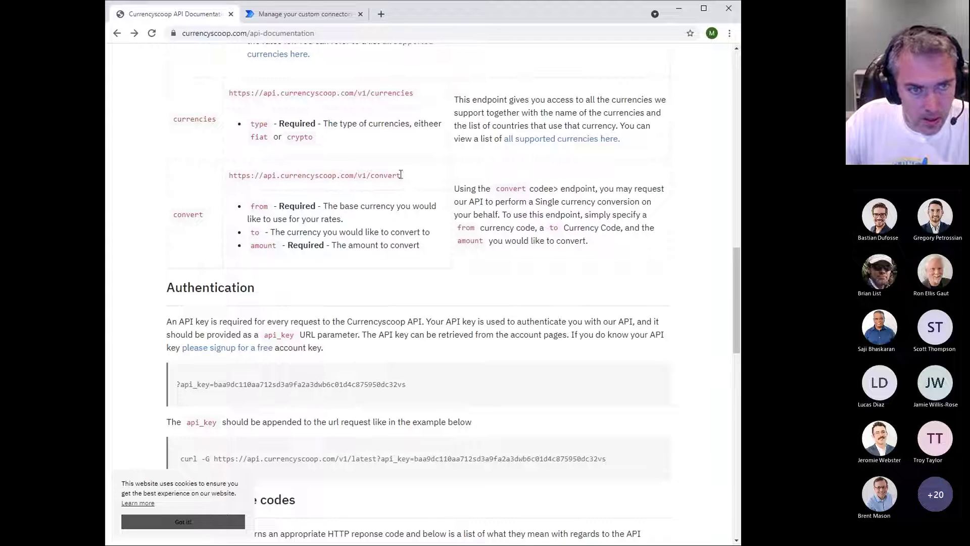
left_click_drag(401, 175, 323, 176)
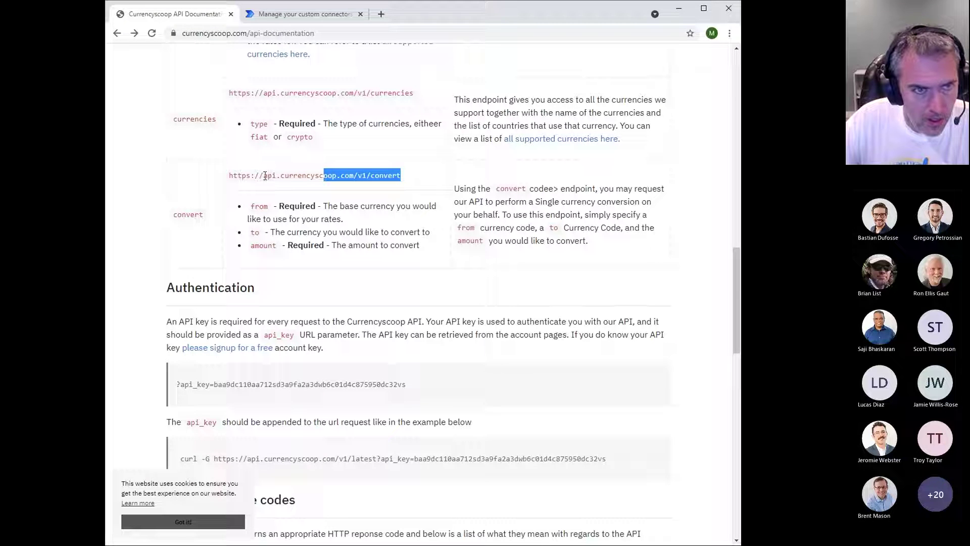
left_click_drag(264, 176, 355, 175)
key("ctrl+c")
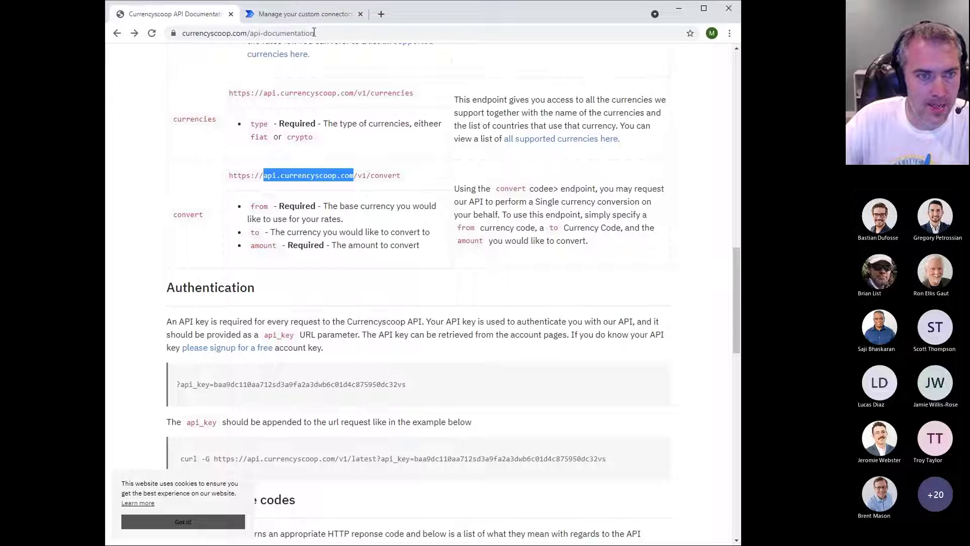
left_click(305, 14)
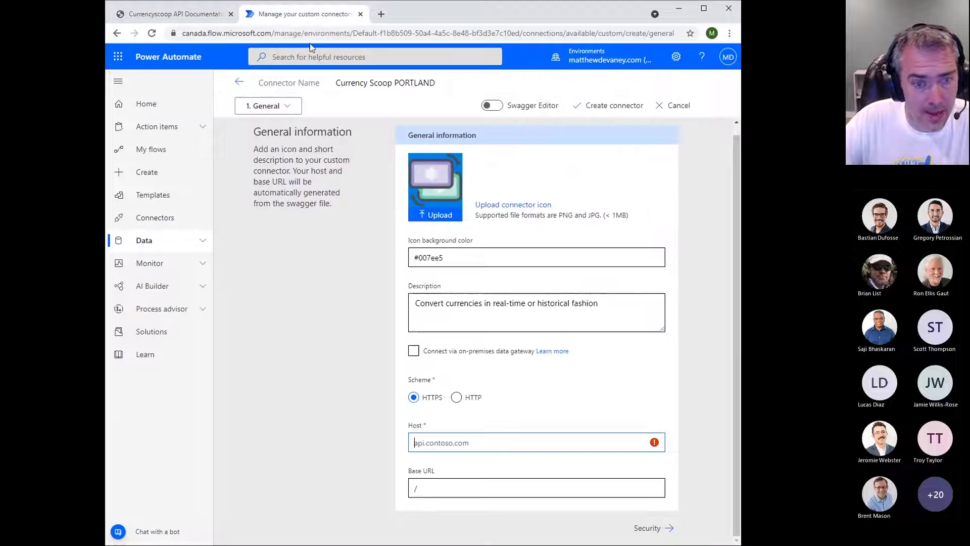
key("ctrl+v")
- Leave the Base URL as / after checking the documented /v1/convert path, and continue to the connector's security settings
left_click(443, 486)
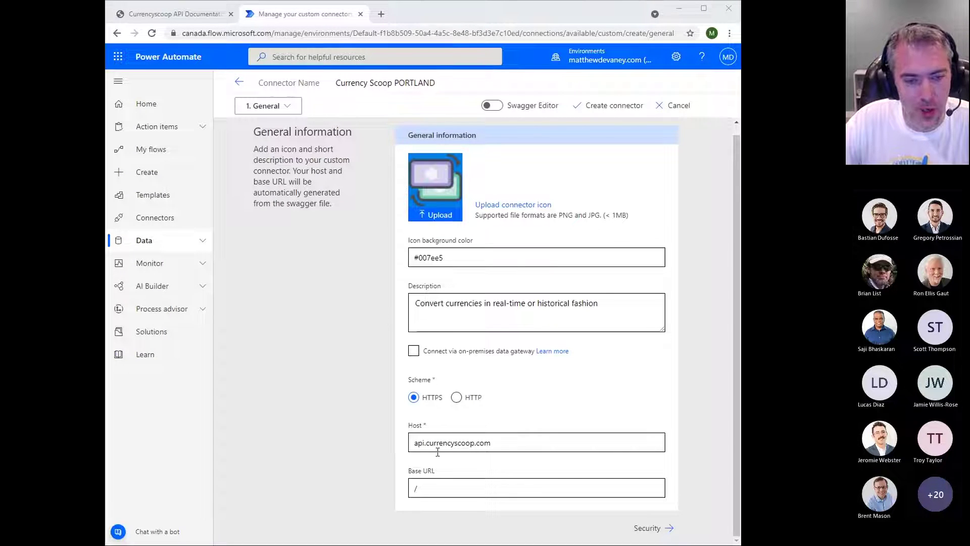
left_click(446, 488)
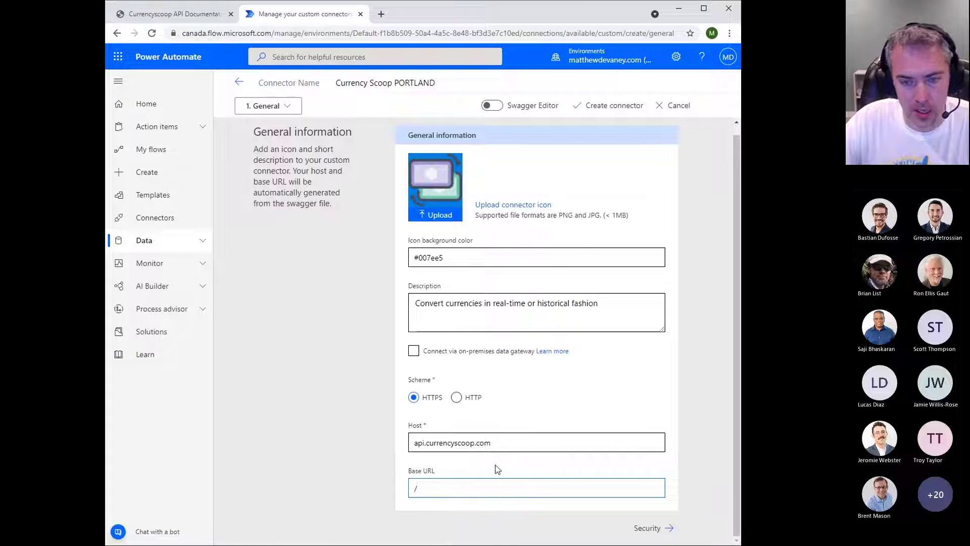
left_click(168, 14)
left_click(355, 176)
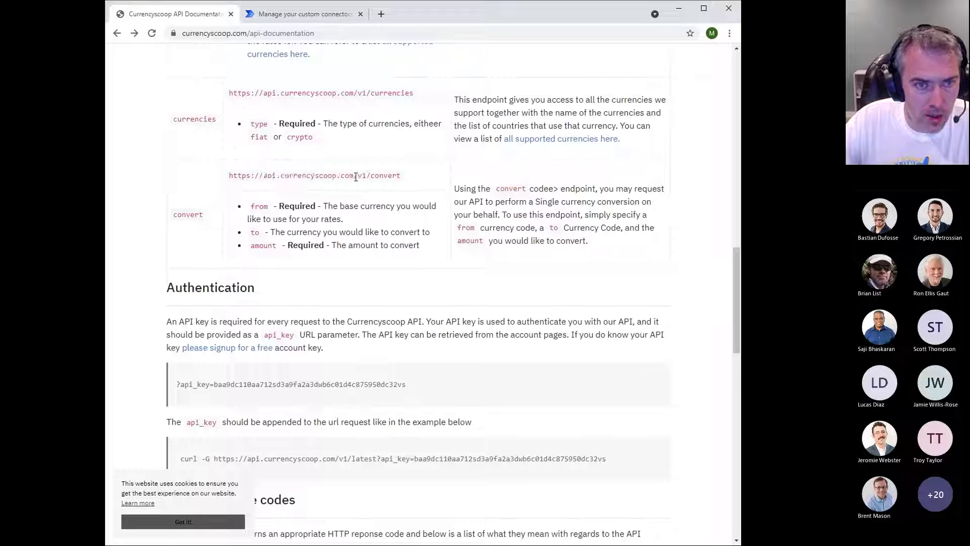
left_click_drag(356, 176, 402, 177)
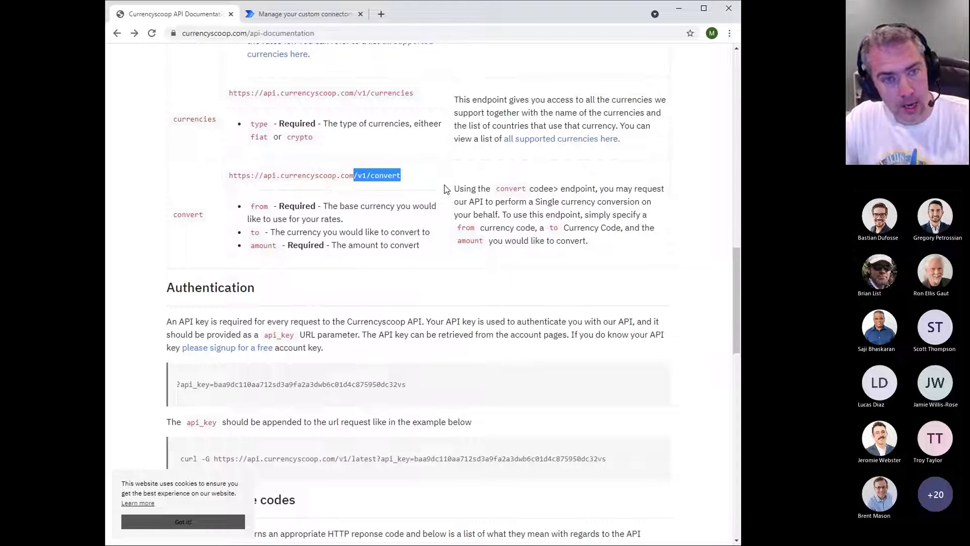
left_click(303, 14)
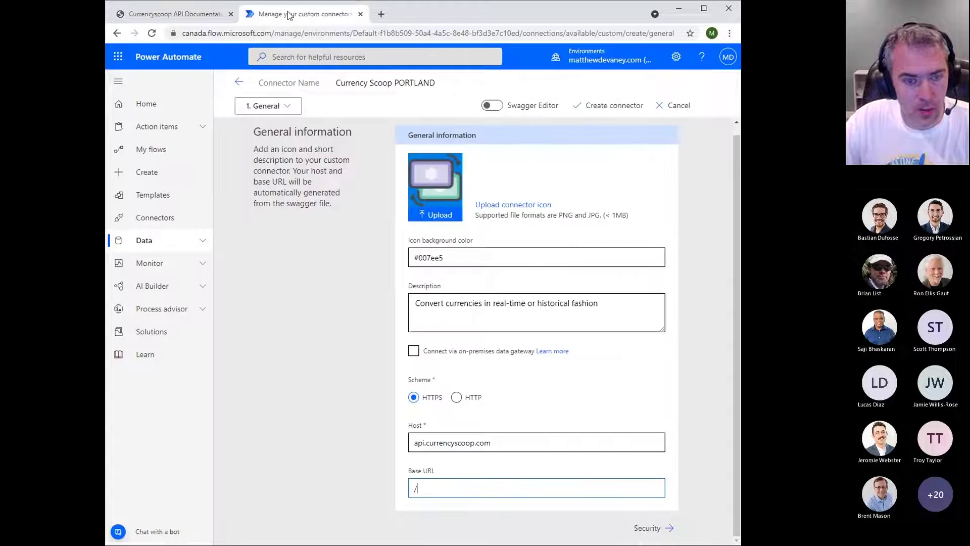
left_click(573, 531)
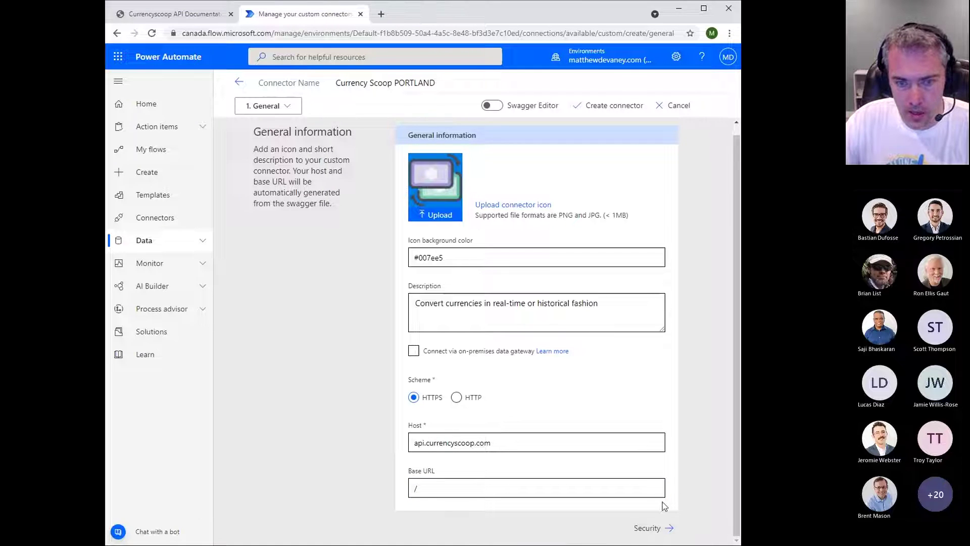
left_click(660, 533)
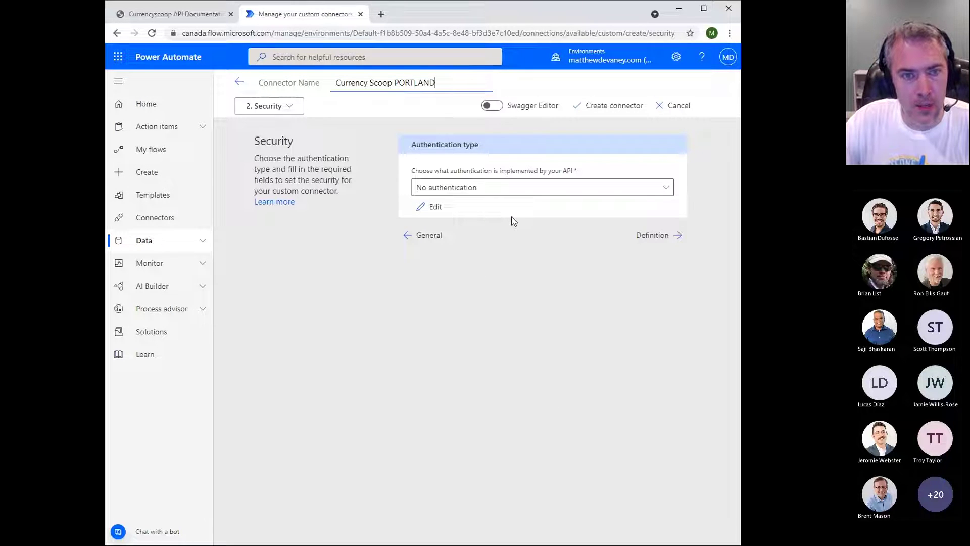
- Try Basic authentication and OAuth 2.0 as the authentication type to view the fields each one requires
left_click(665, 188)
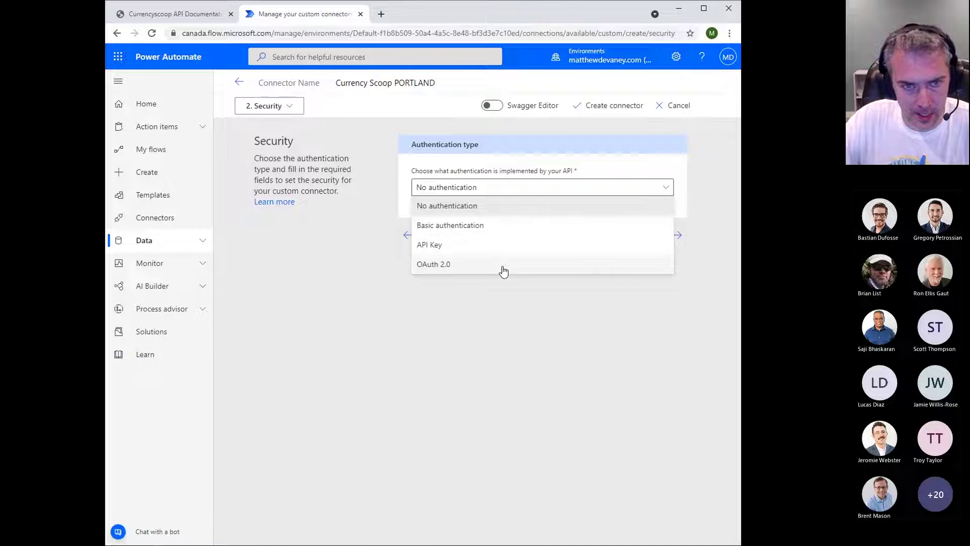
left_click(481, 226)
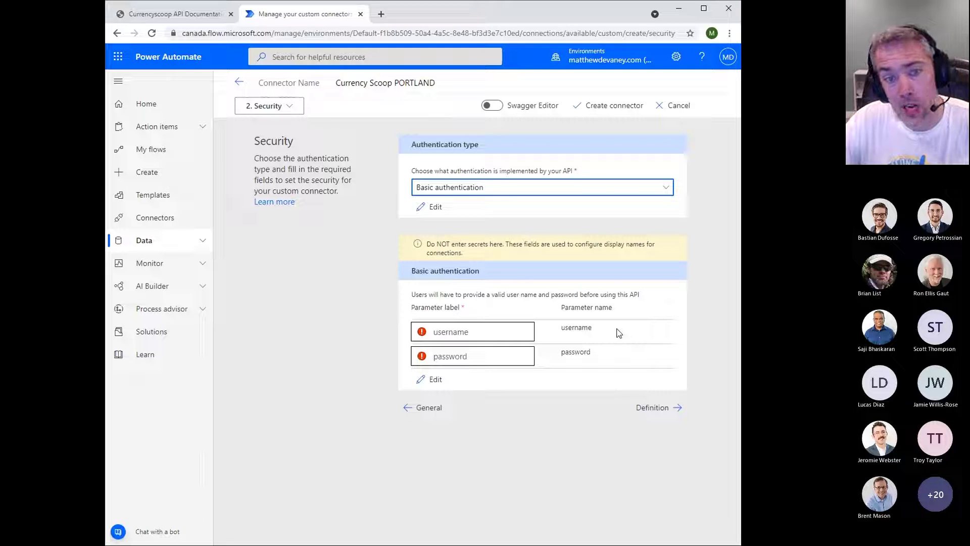
left_click(667, 188)
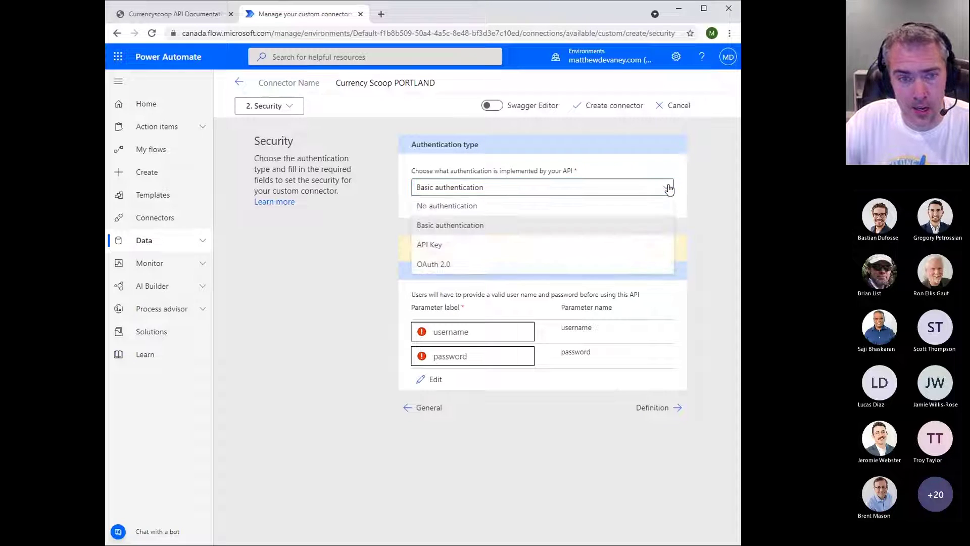
left_click(484, 265)
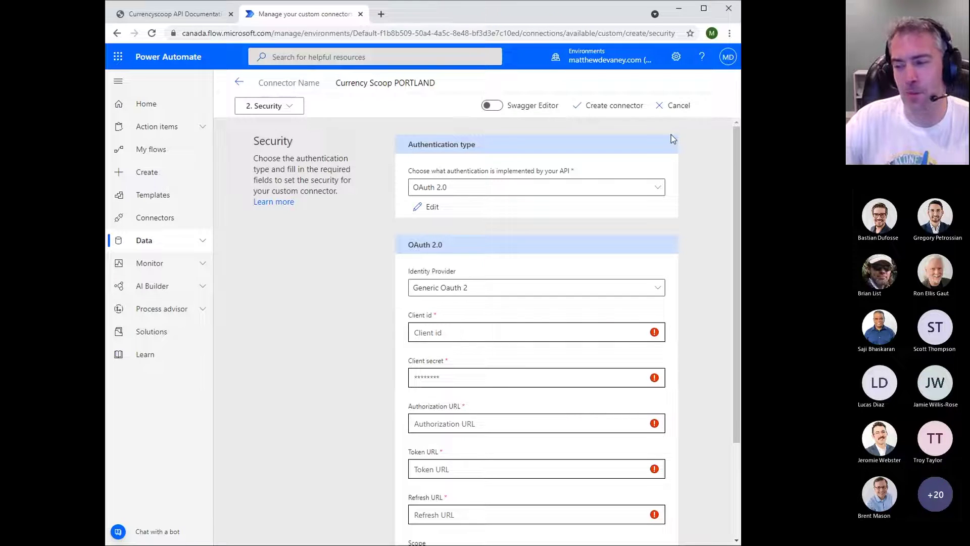
- Set the authentication type to API Key and copy api_key from the documentation's Authentication section into the parameter label
left_click(657, 193)
left_click(550, 247)
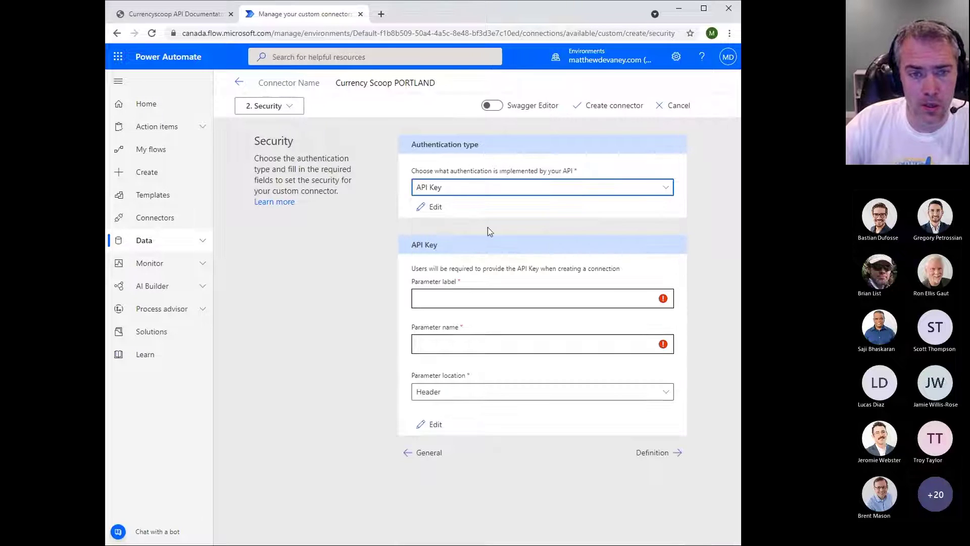
left_click(466, 297)
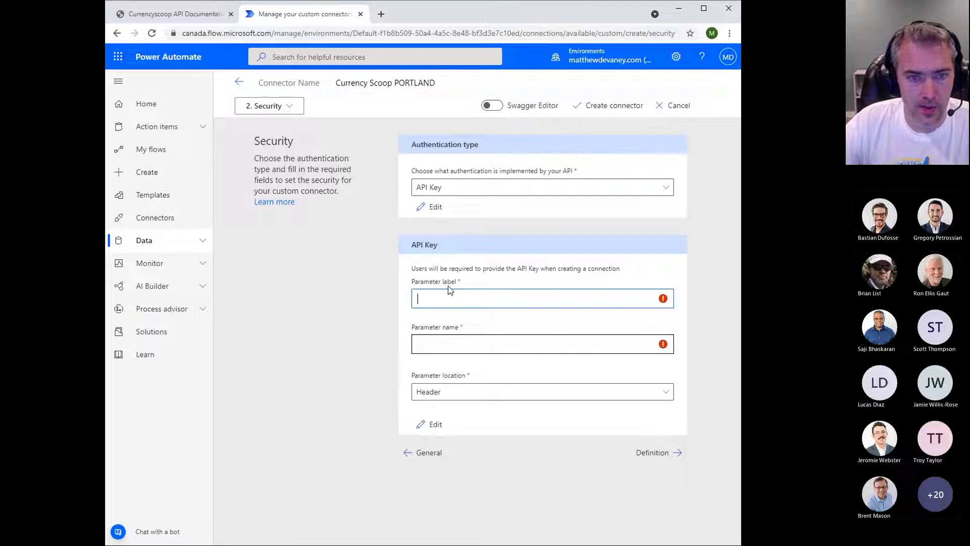
left_click(191, 18)
scroll(368, 259, "down", 3)
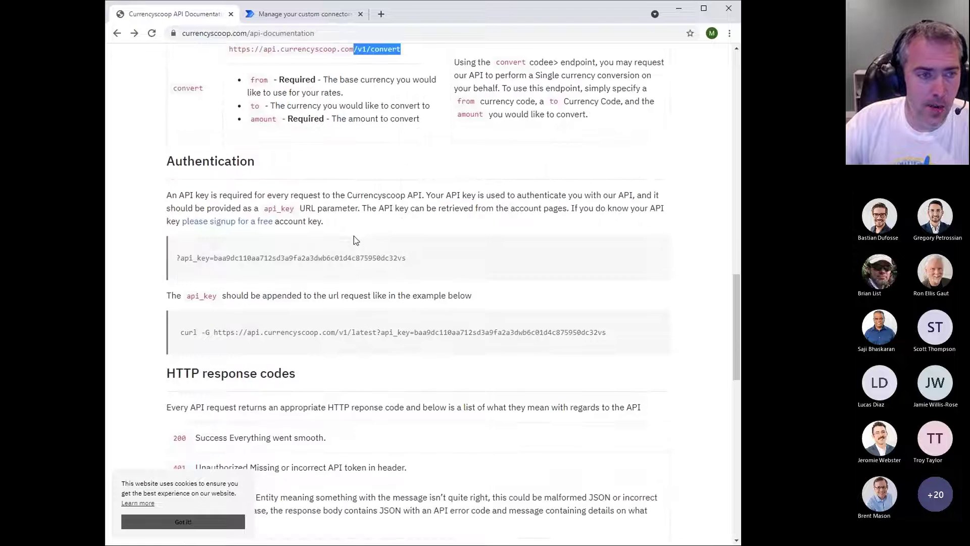
scroll(354, 236, "down", 1)
left_click_drag(168, 130, 256, 131)
left_click_drag(210, 221, 180, 222)
key("ctrl+c")
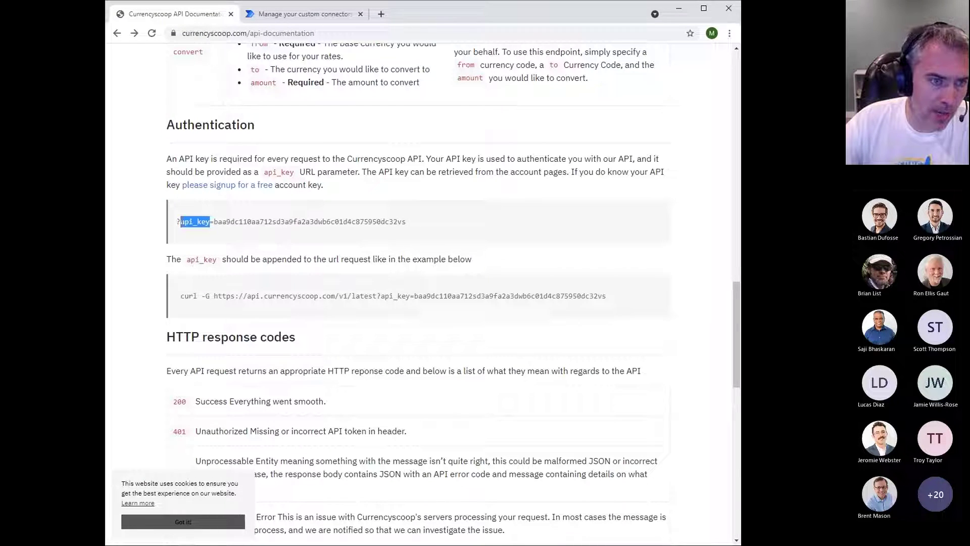
left_click(289, 16)
left_click(471, 299)
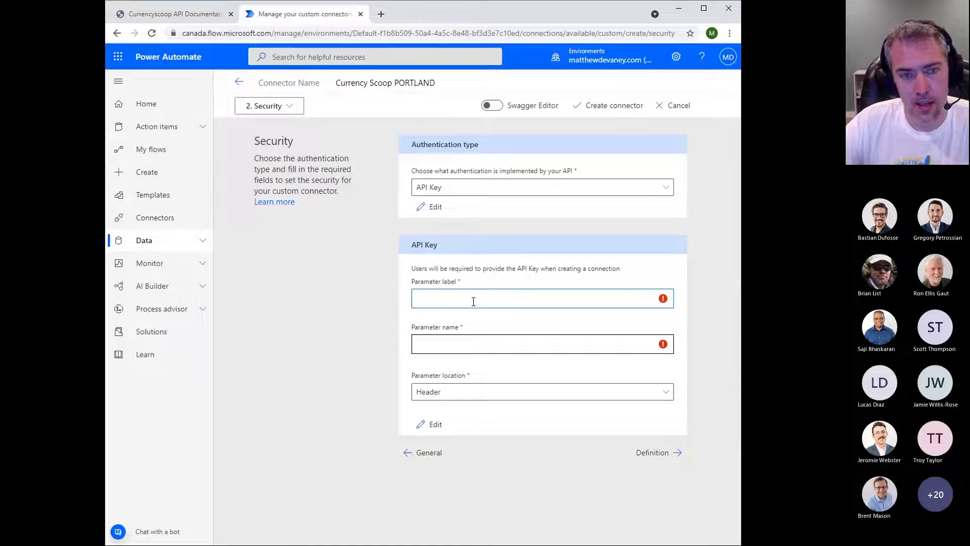
key("ctrl+v")
- Enter "API Key" as the parameter name for the API key authentication
left_click(448, 347)
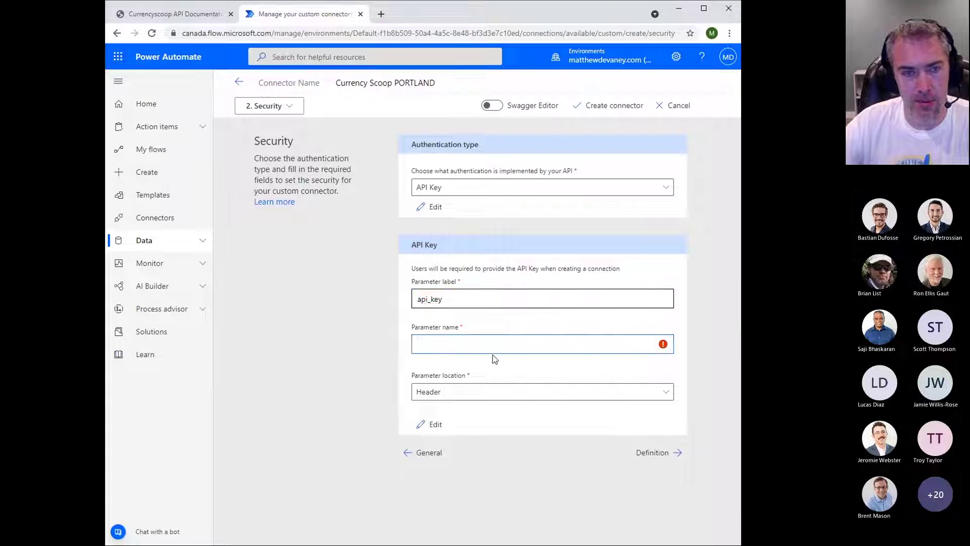
type("API")
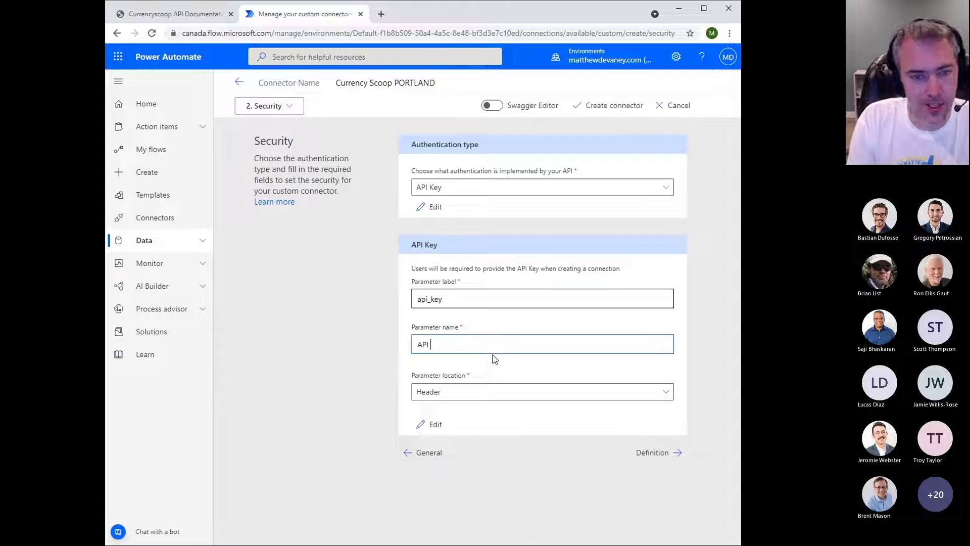
type(" Key")
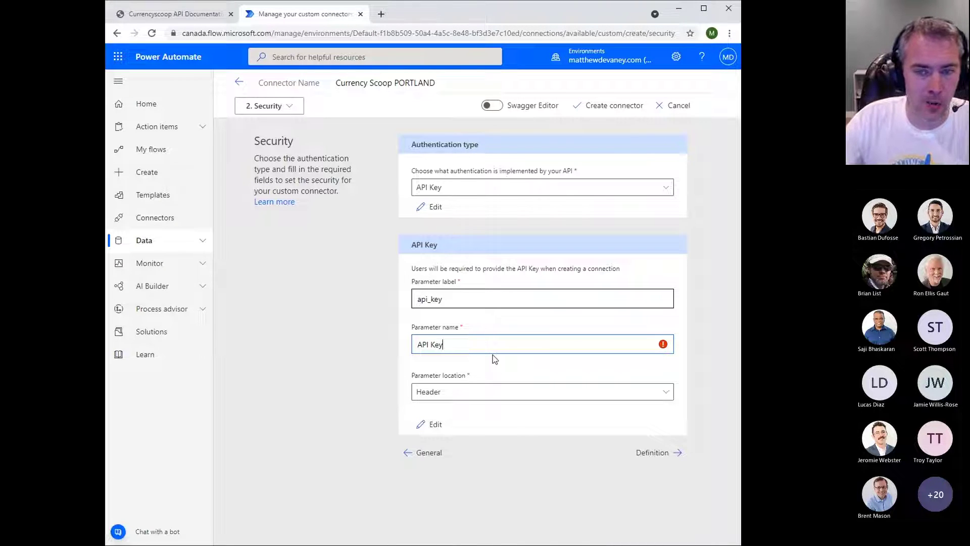
left_click(702, 355)
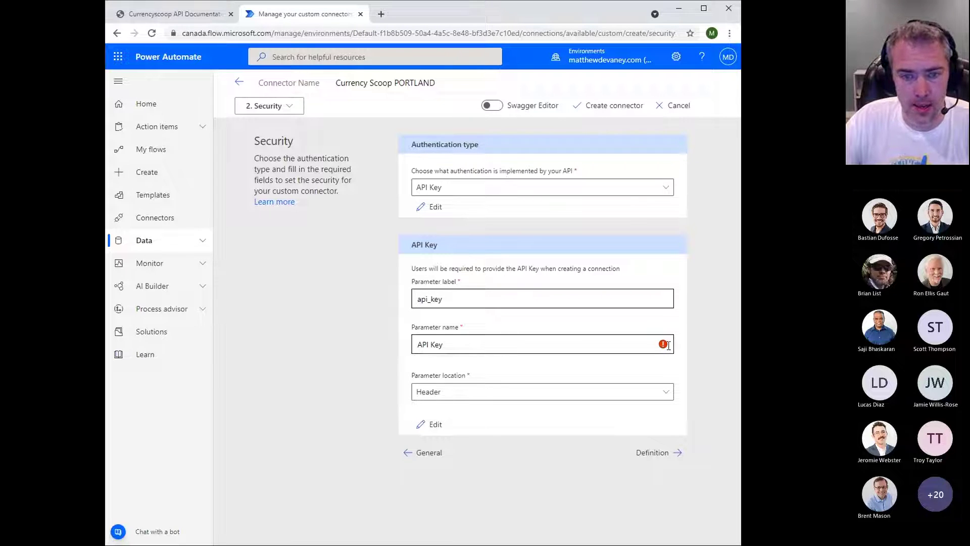
- Set the API key's parameter location to Query and continue to the connector's definition
mouse_move(665, 348)
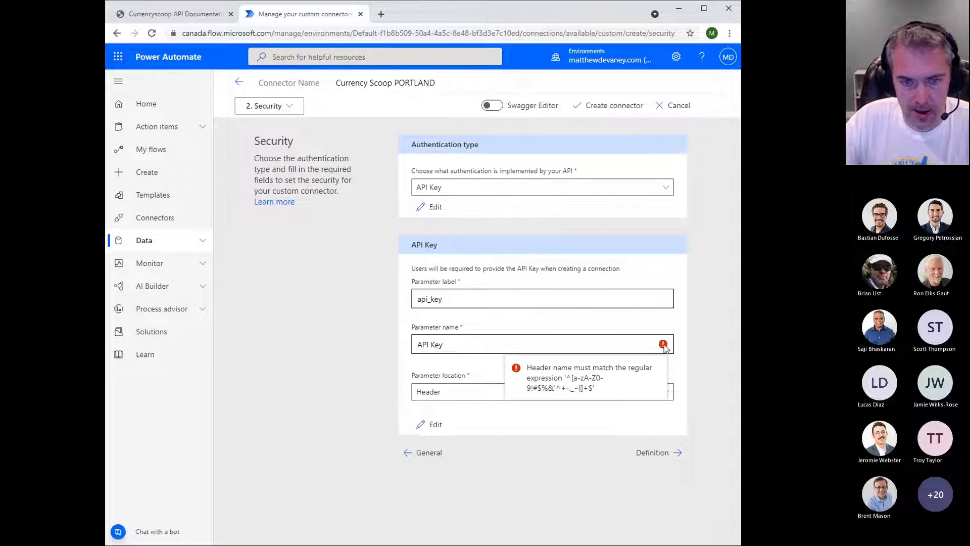
left_click(459, 346)
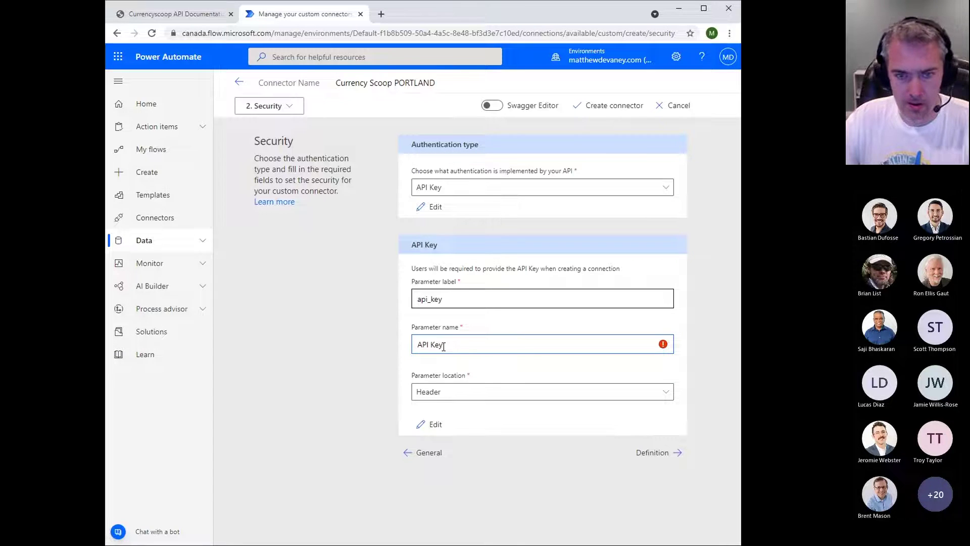
key("BackSpace")
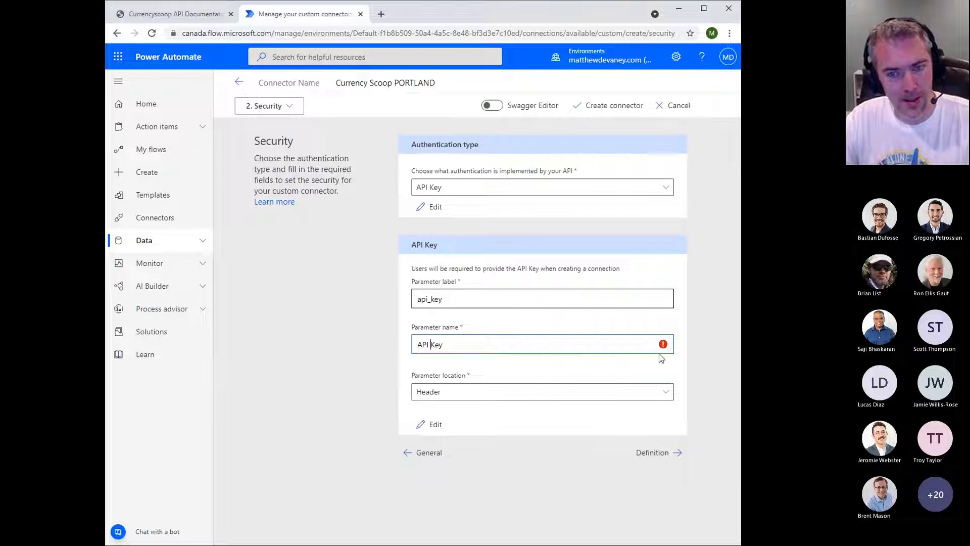
left_click(667, 390)
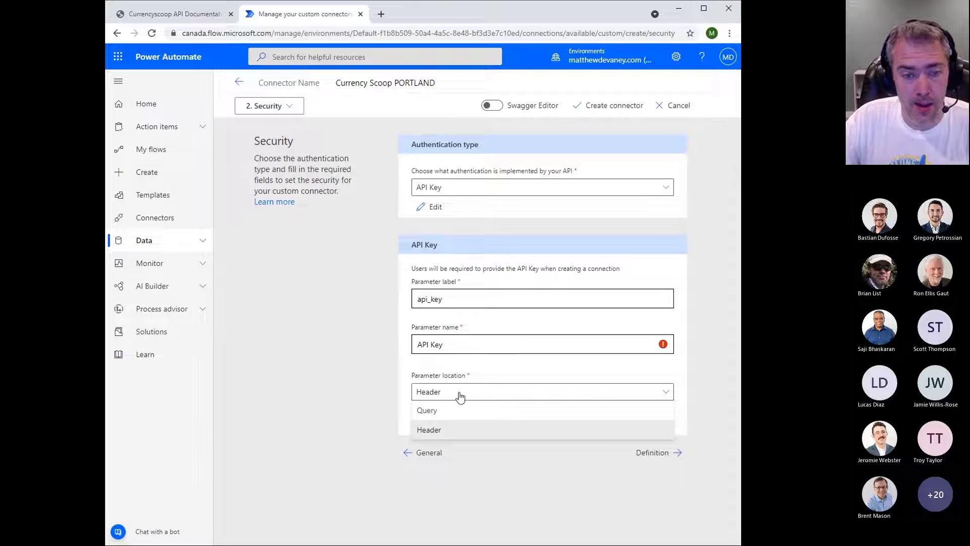
left_click(428, 411)
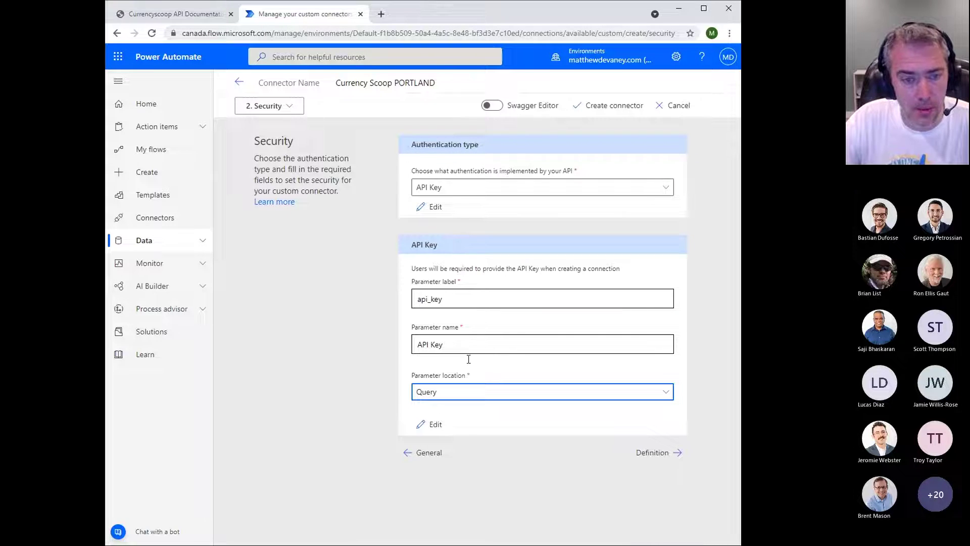
left_click(651, 452)
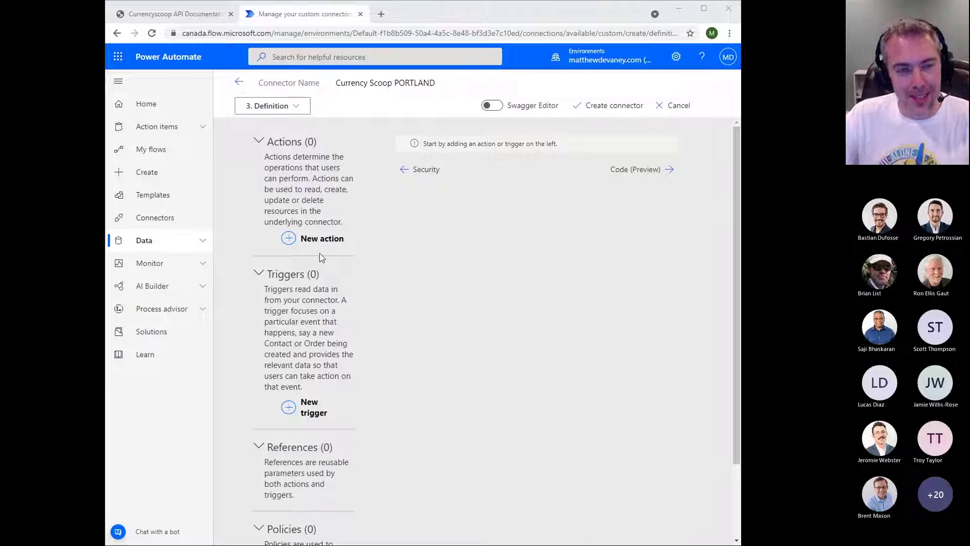
- Add a new action to the connector and enter "Convert" as its summary
left_click(289, 239)
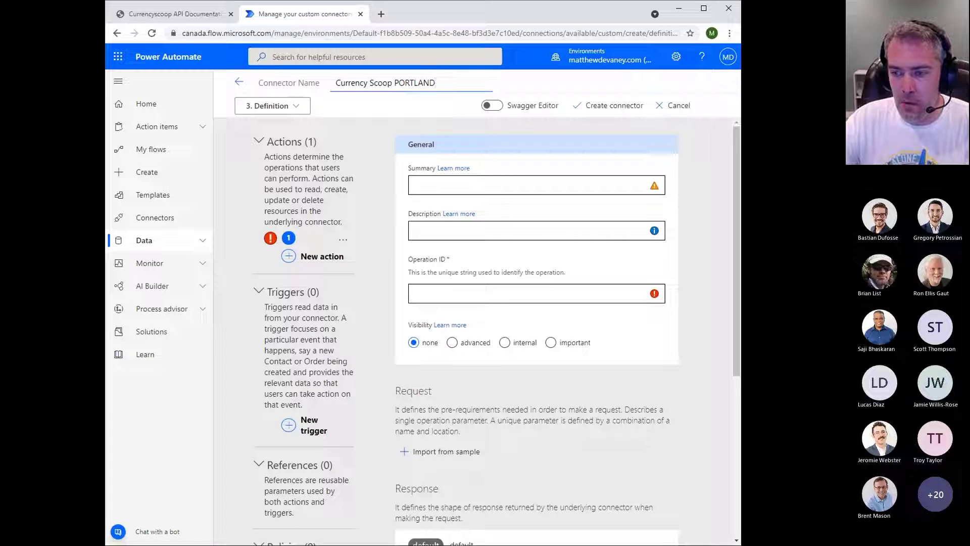
left_click(466, 184)
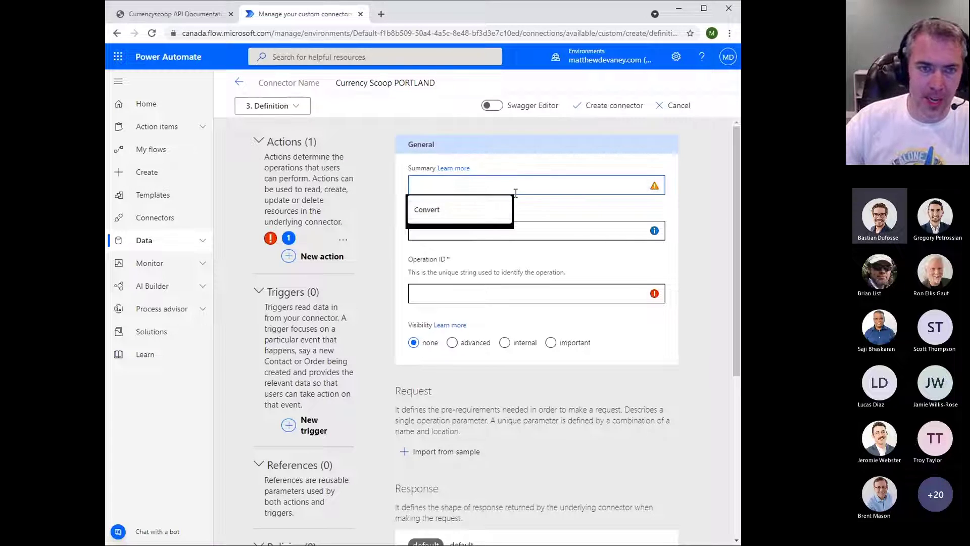
type("Co")
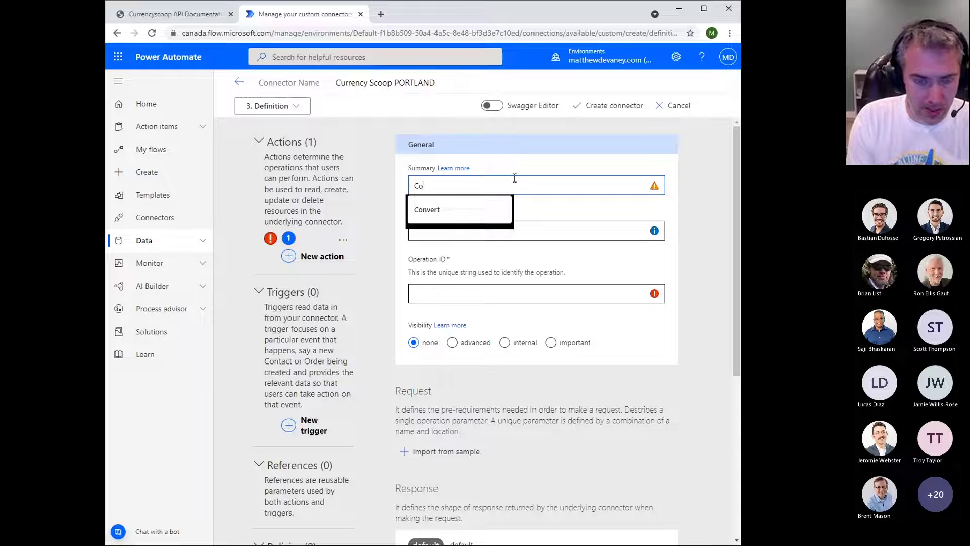
type("nvert")
- Enter "Perform a single currency conversion for a specified amount" as the action's description
left_click(610, 229)
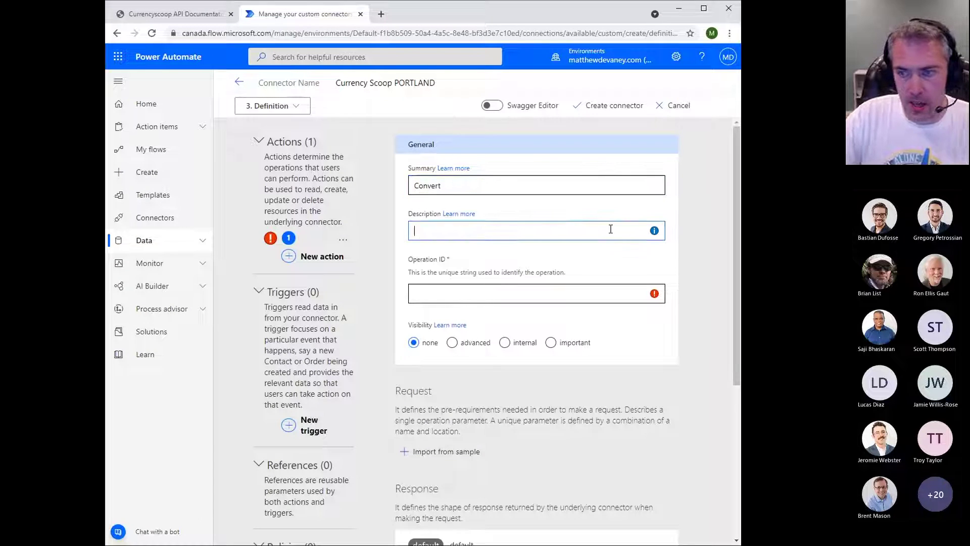
type("Perf")
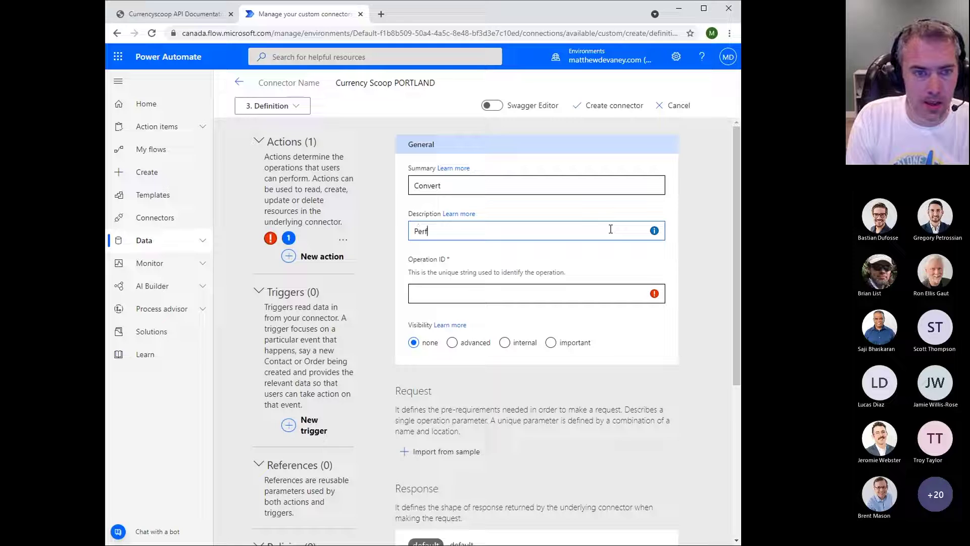
type("orm a s")
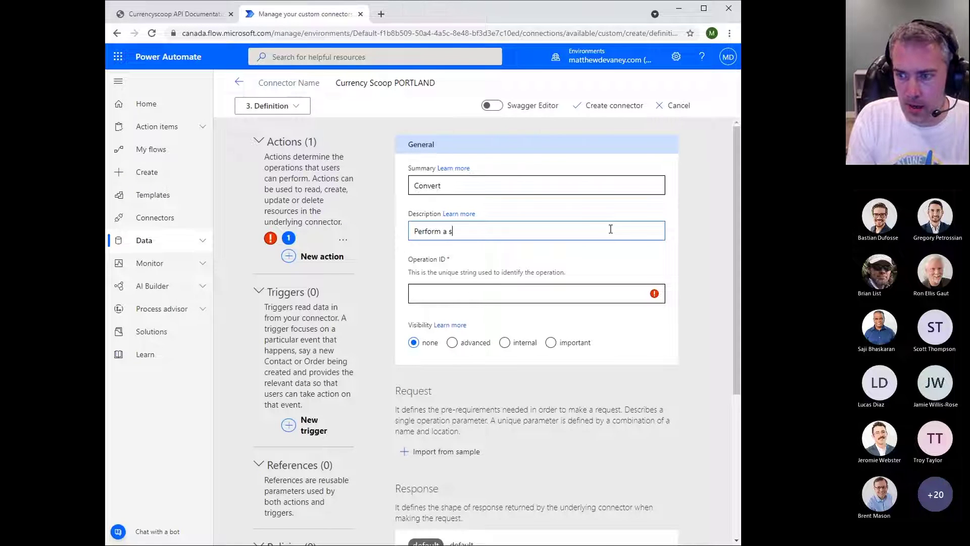
type("ingle curre")
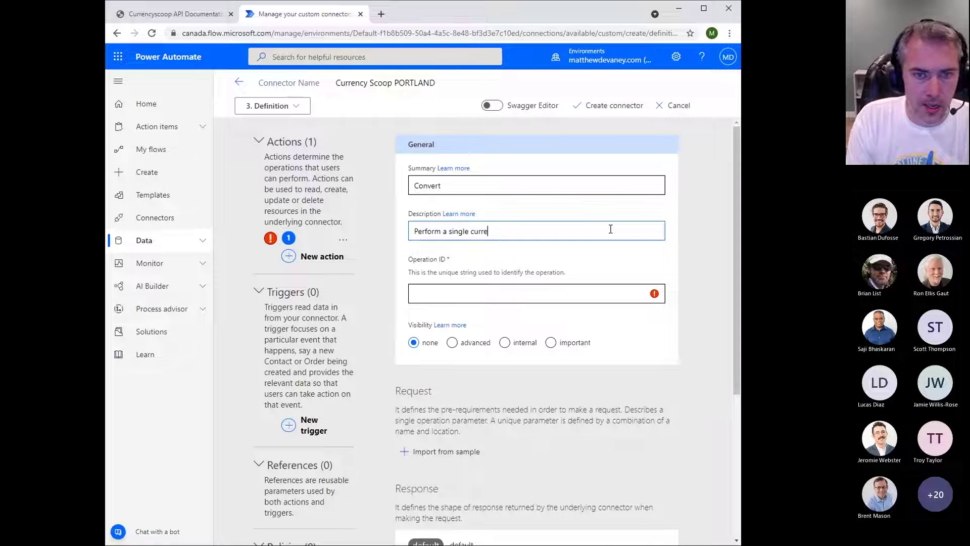
type("ncy conversion")
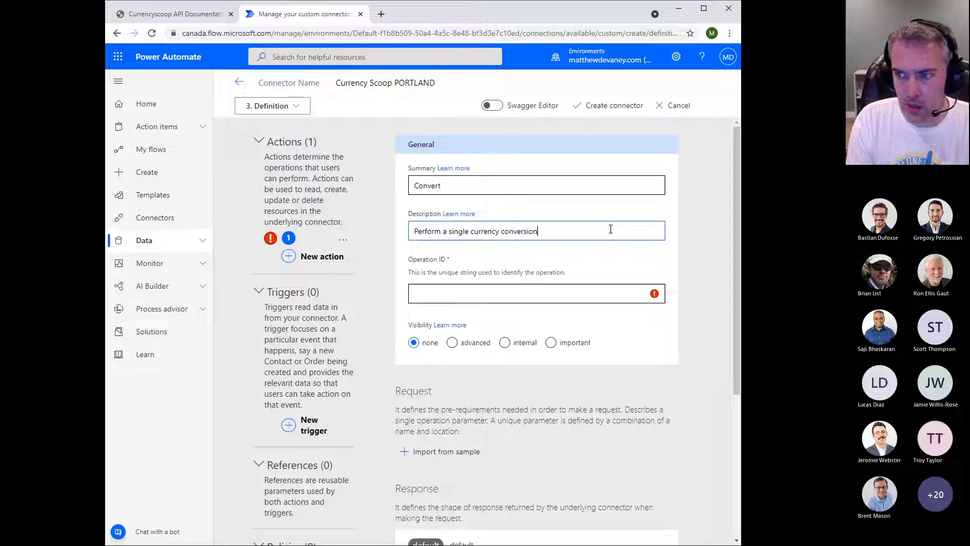
type(" for a speci")
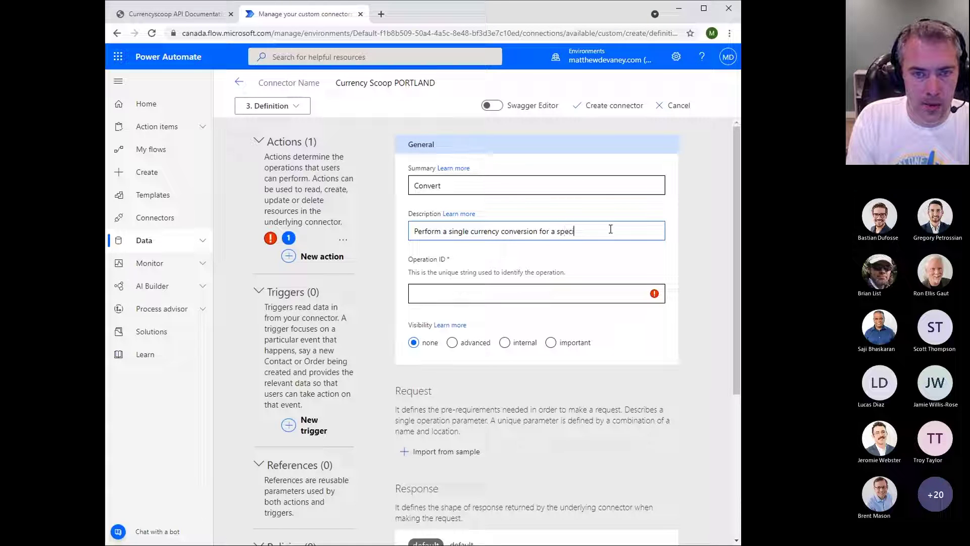
type("fied amount")
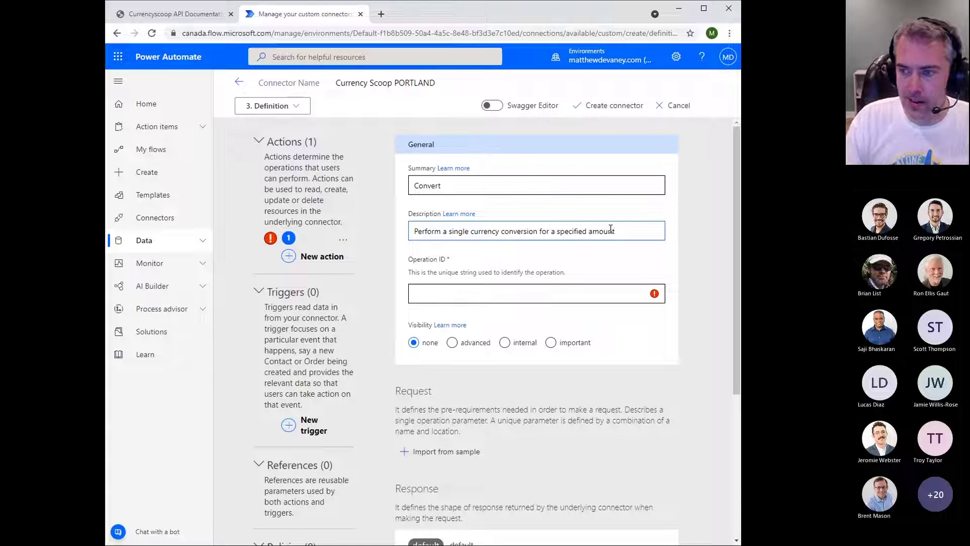
- Set the action's operation ID to Convert
left_click(568, 290)
type("C")
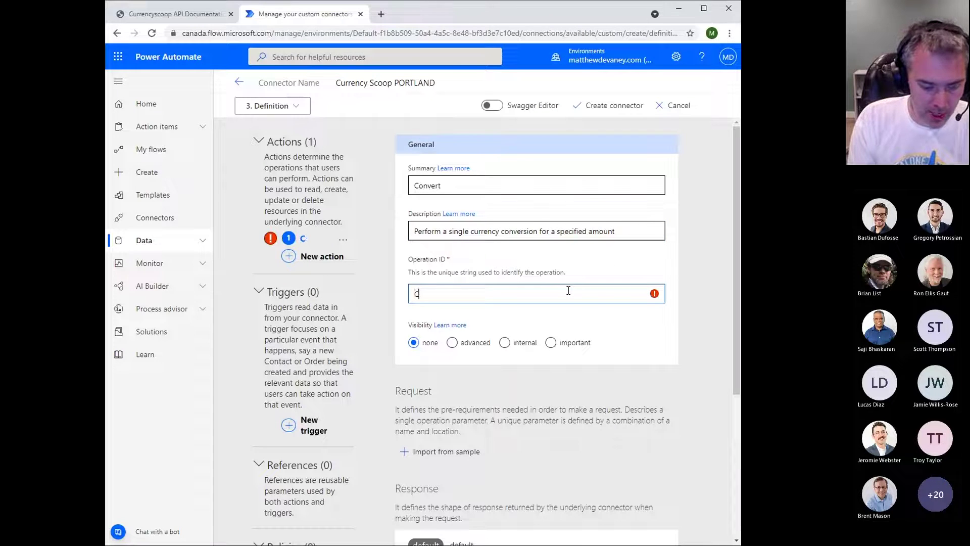
type("onvert")
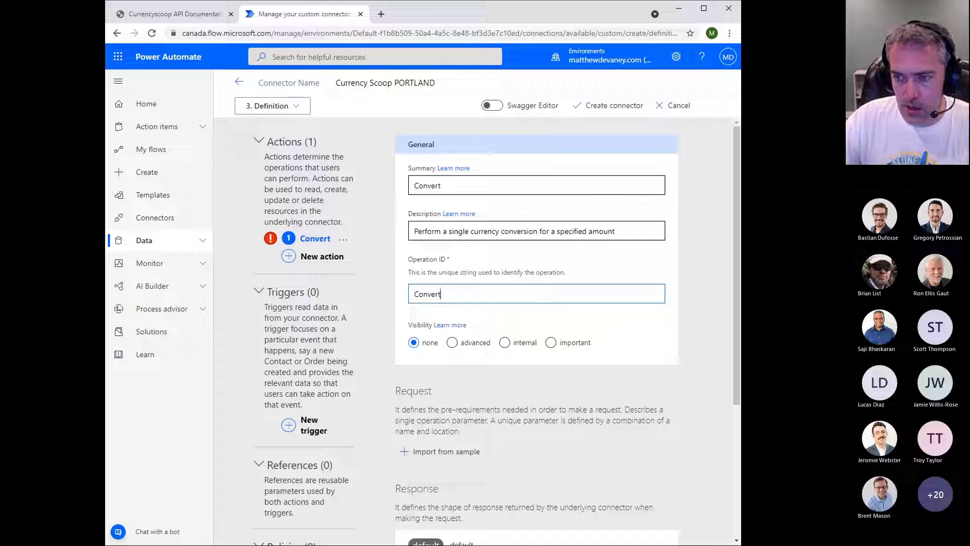
- Start importing the action's request from a sample and choose GET as the verb after comparing the fields offered for POST
scroll(628, 297, "down", 1)
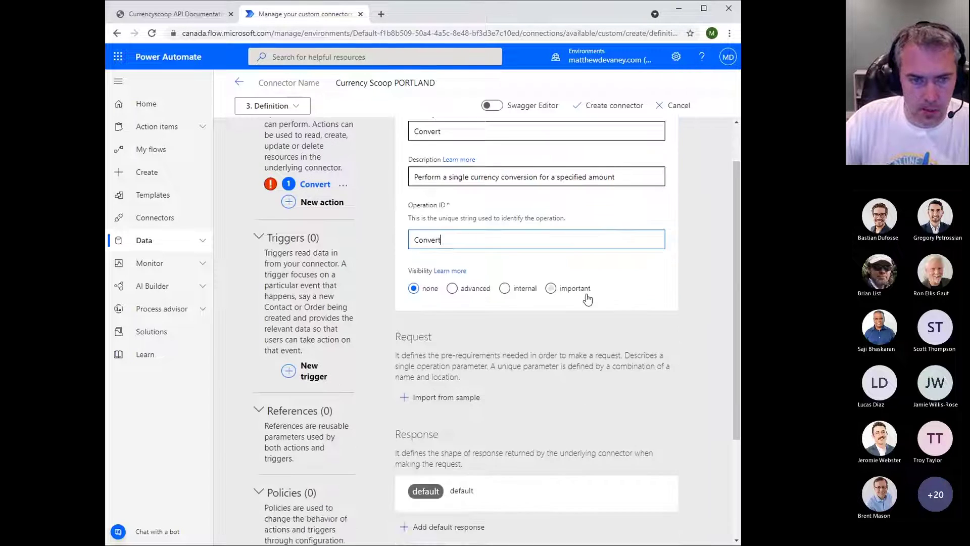
scroll(434, 301, "down", 3)
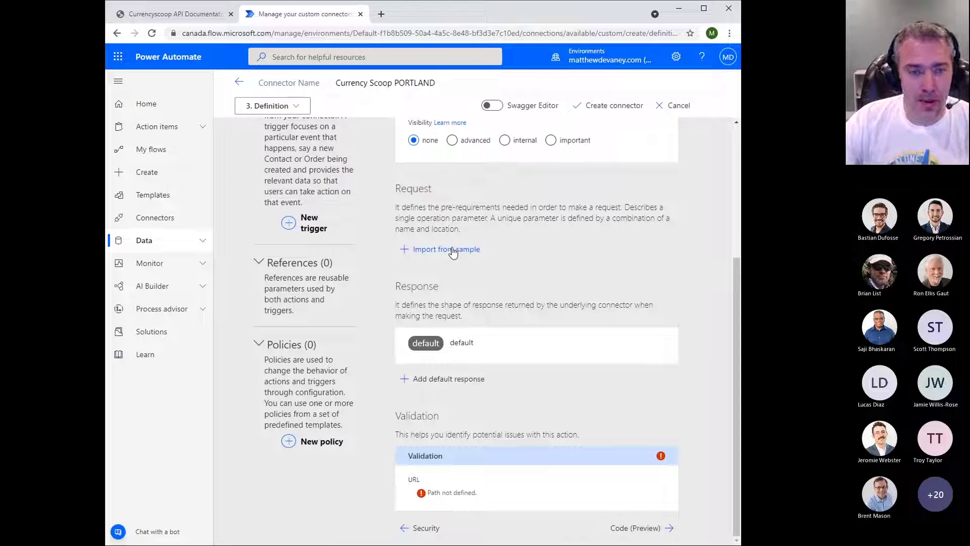
left_click(410, 253)
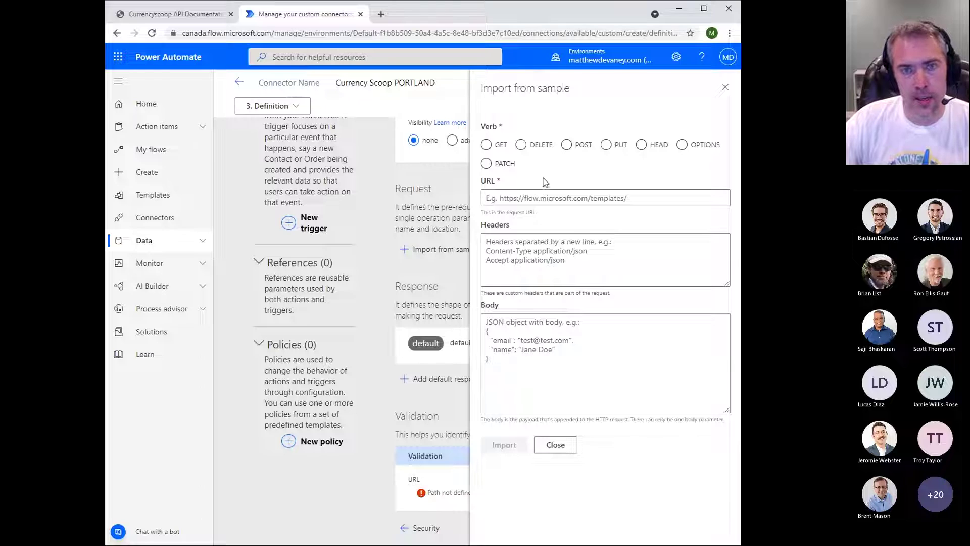
left_click(492, 146)
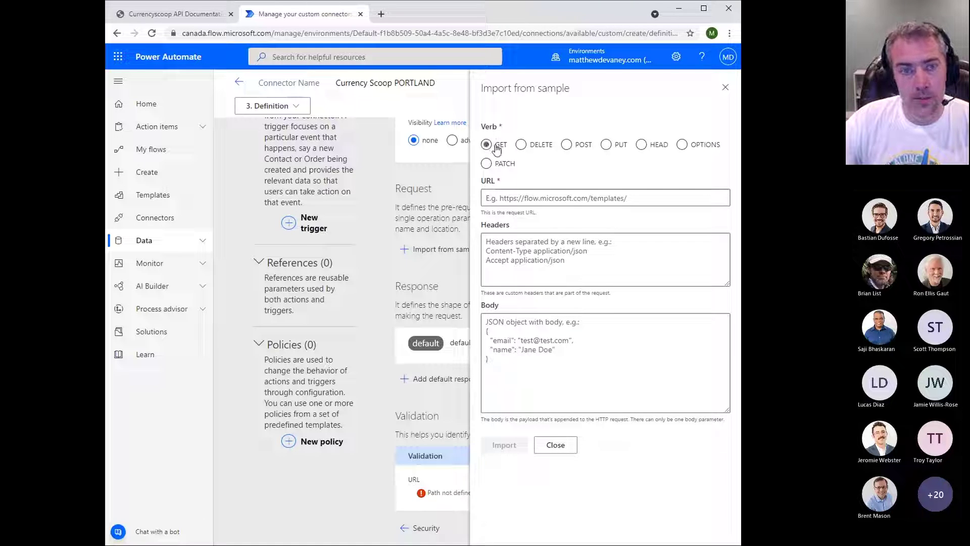
left_click(705, 147)
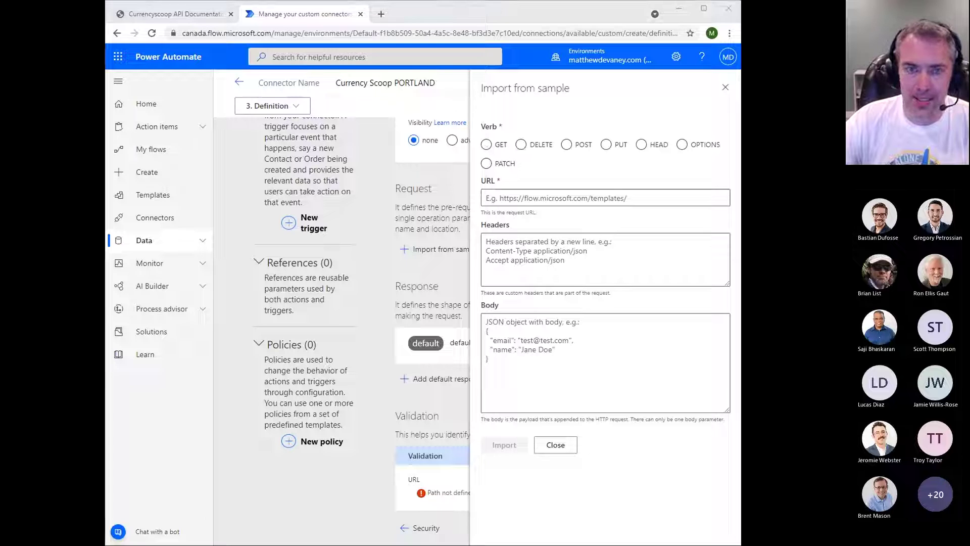
left_click(486, 145)
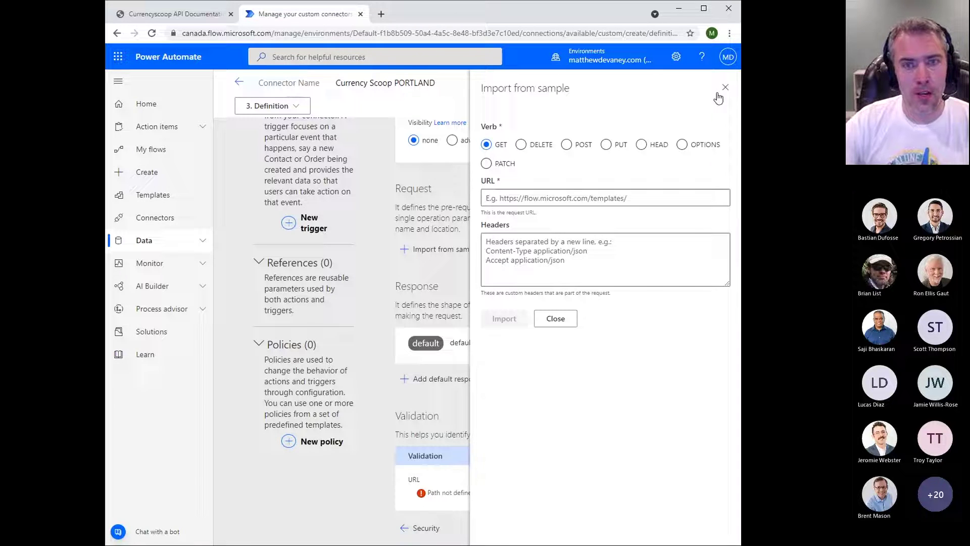
left_click(566, 145)
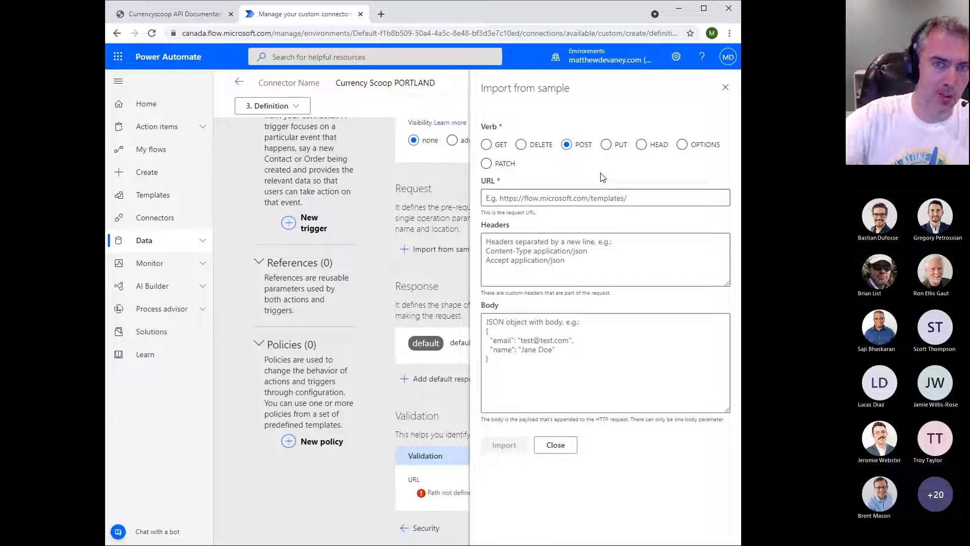
left_click(486, 144)
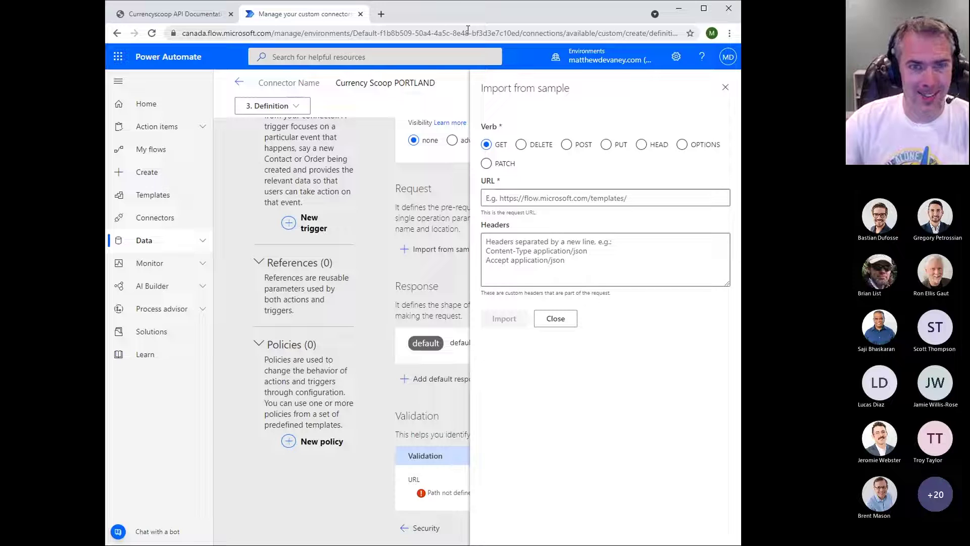
- Copy the working USD to EUR convert URL for amount 100, including its API key, into the sample request URL and import it
left_click(500, 195)
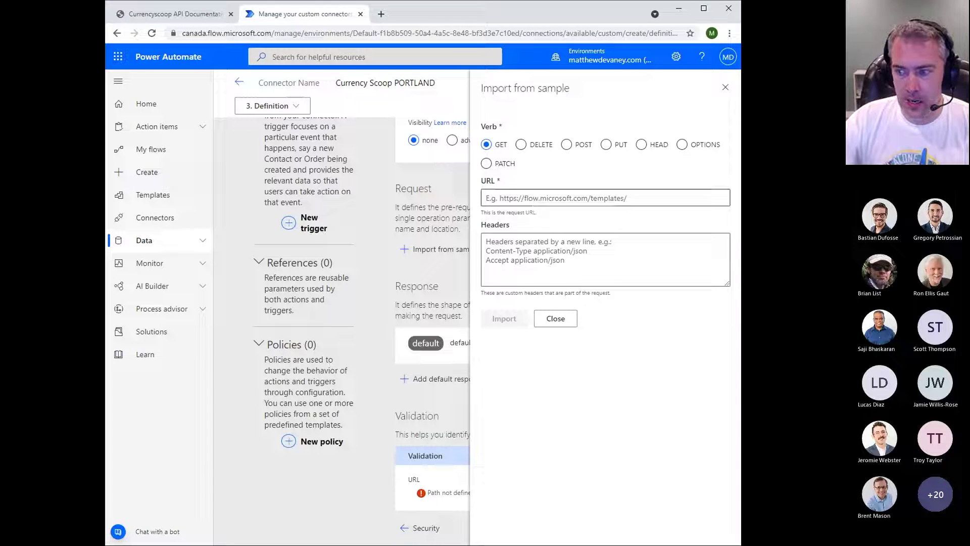
left_click(500, 198)
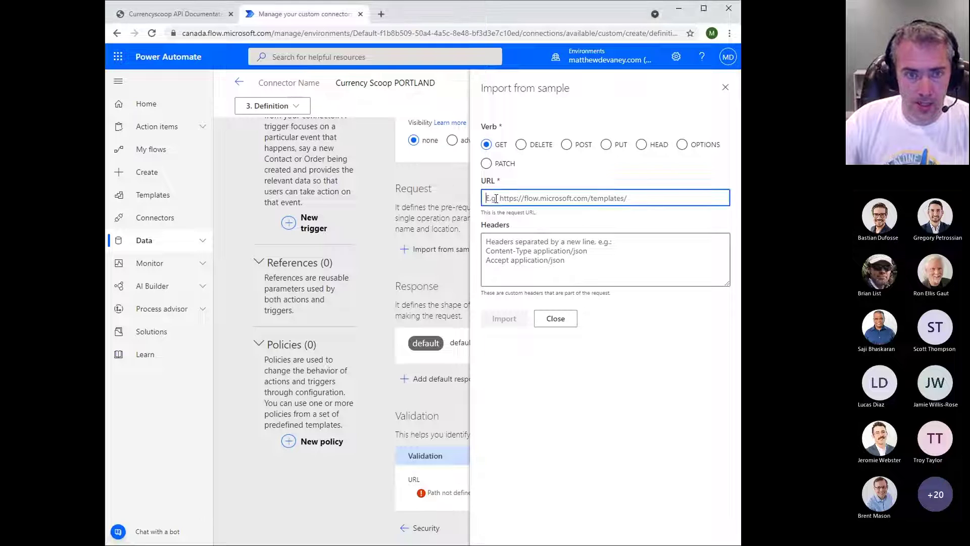
left_click(198, 15)
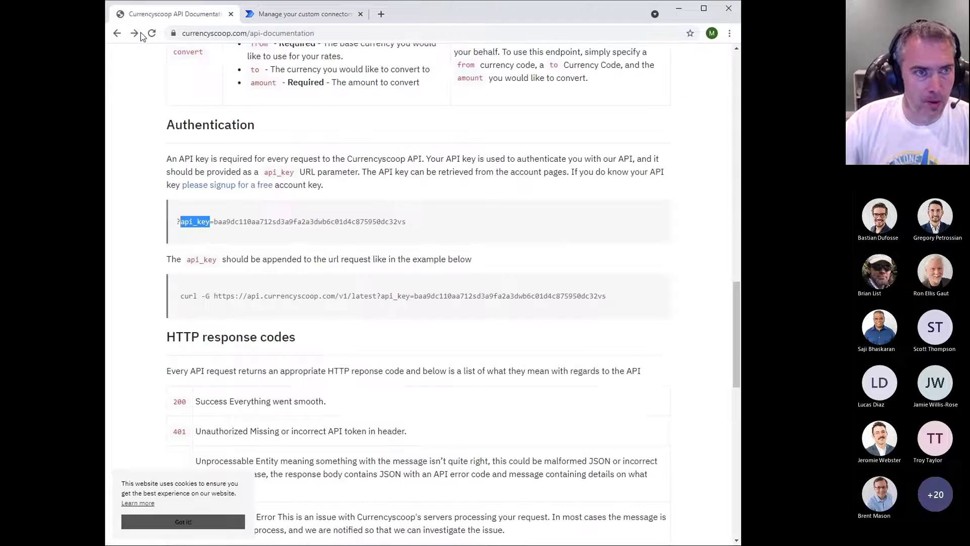
left_click(136, 34)
left_click(217, 33)
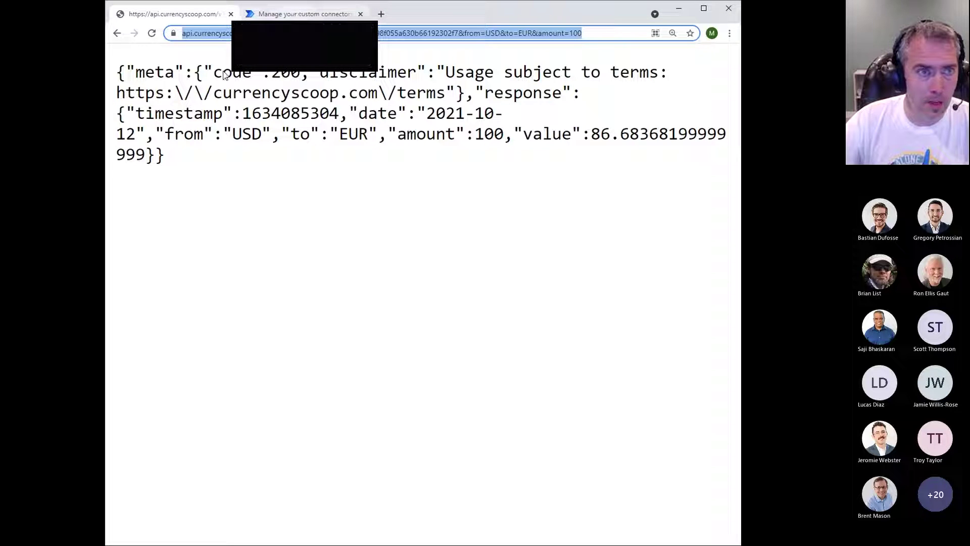
key("ctrl+c")
left_click(303, 14)
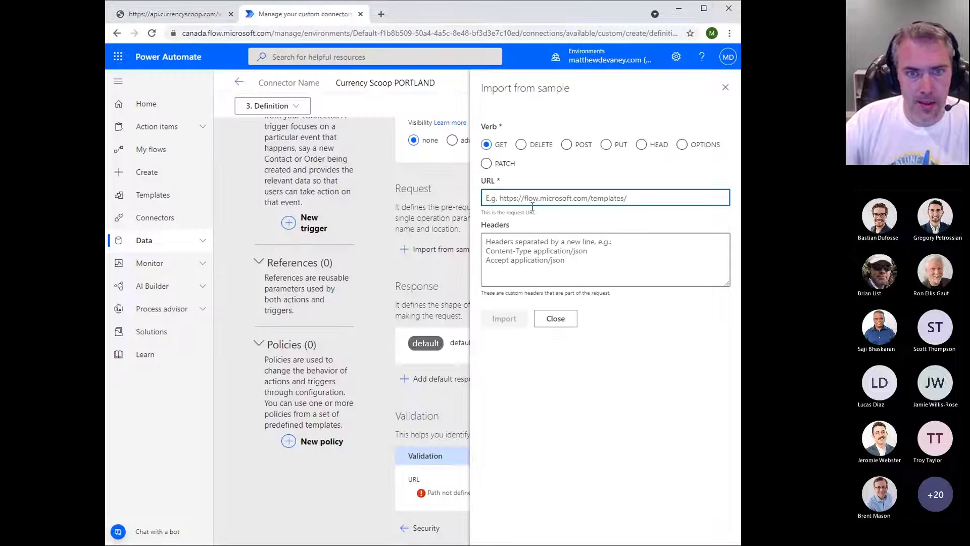
key("ctrl+v")
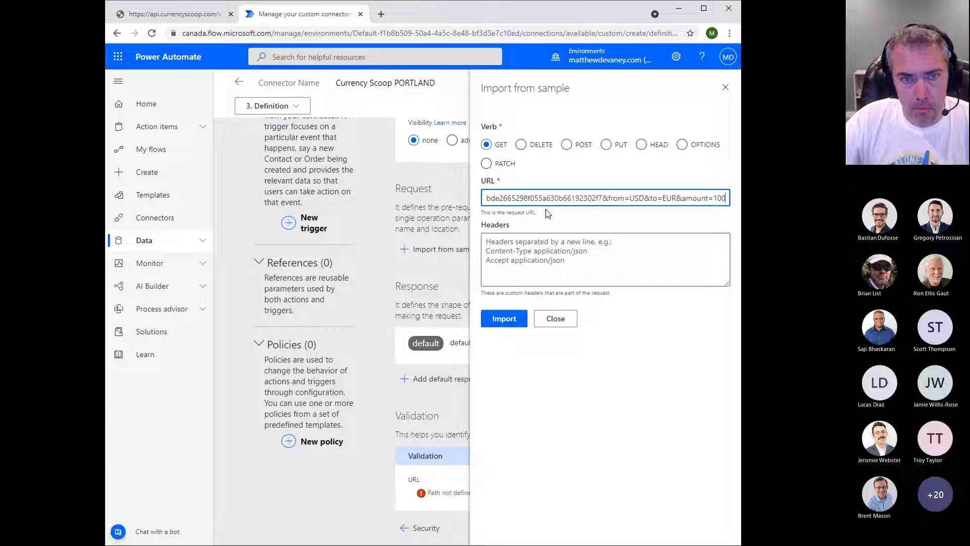
left_click(504, 327)
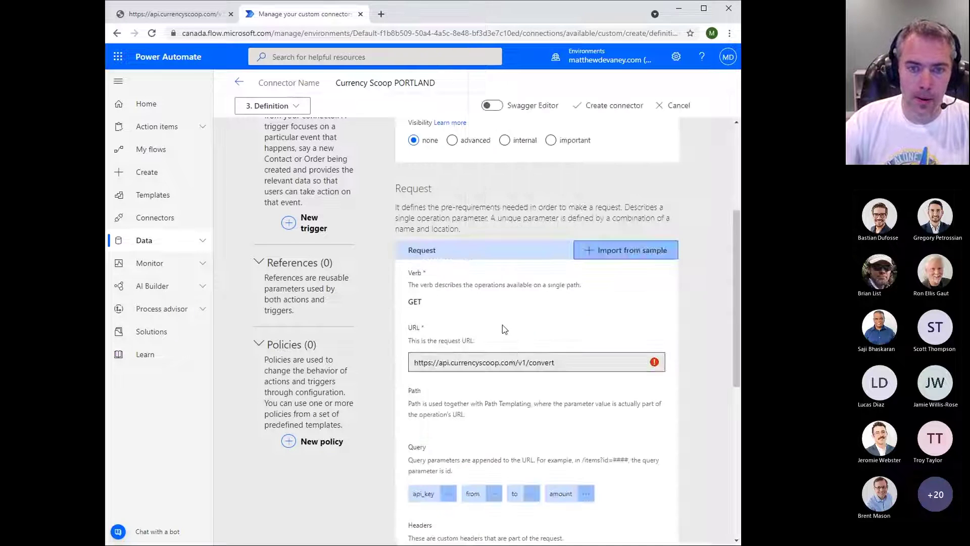
scroll(559, 297, "down", 2)
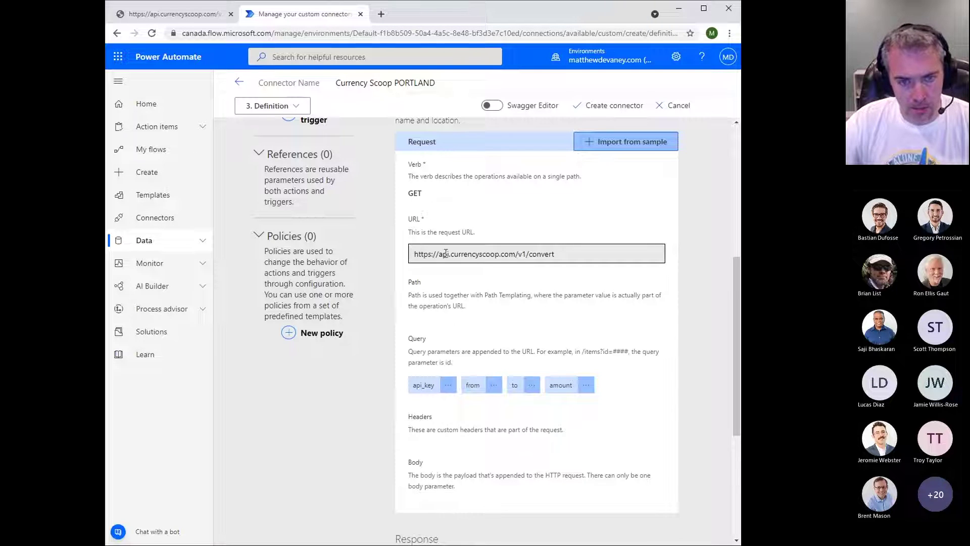
scroll(451, 229, "down", 1)
scroll(451, 229, "down", 2)
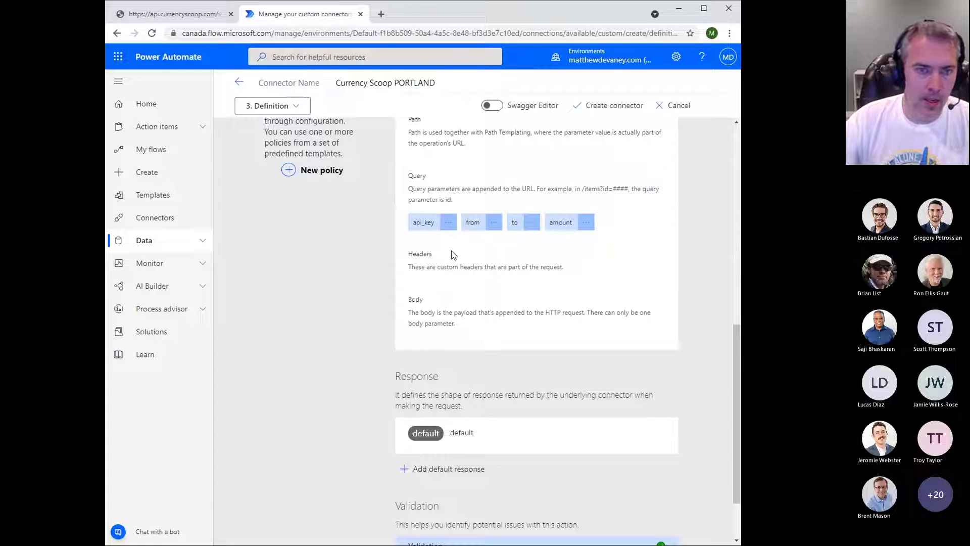
- Delete the api_key query parameter from the Convert action's request
left_click(448, 223)
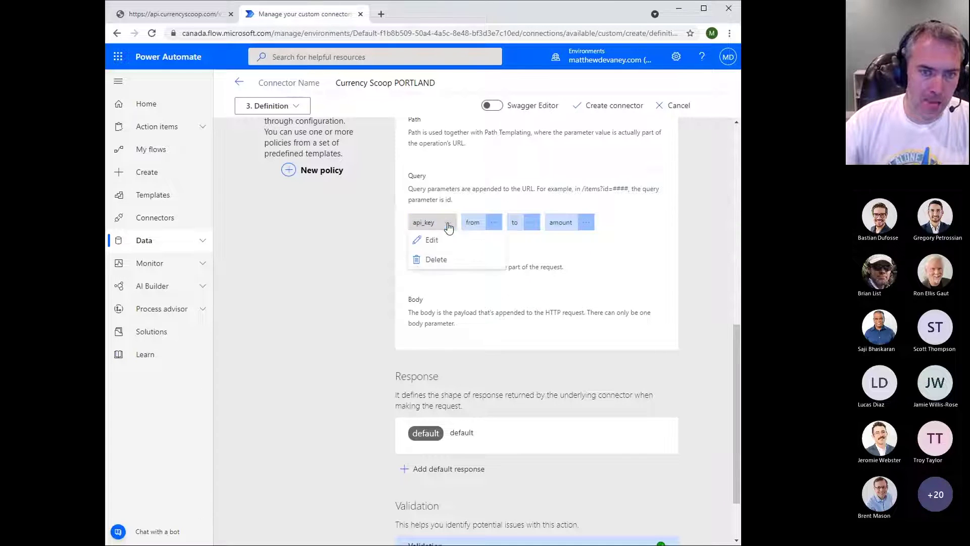
left_click(437, 261)
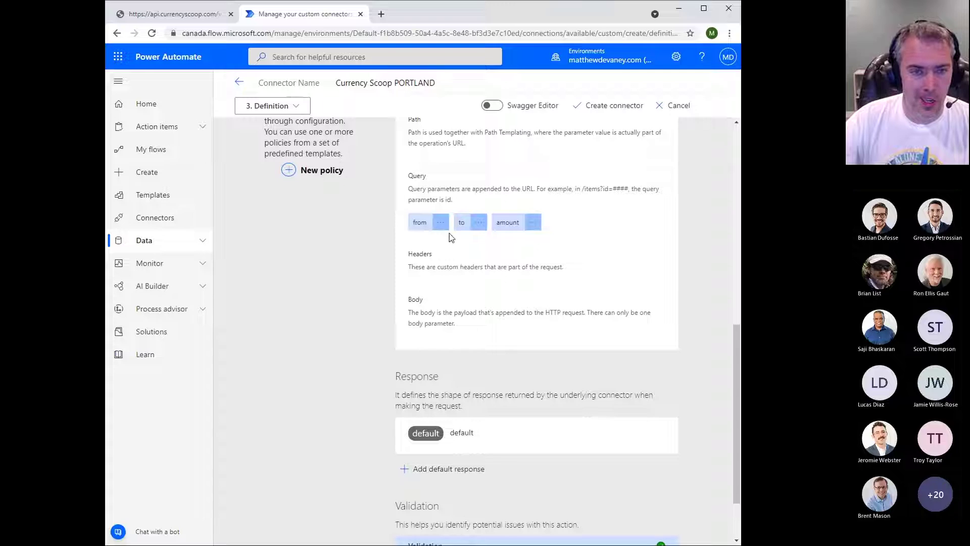
- Give the from parameter the description "base currency symbol 3 letters" and the summary "from currency"
left_click(441, 222)
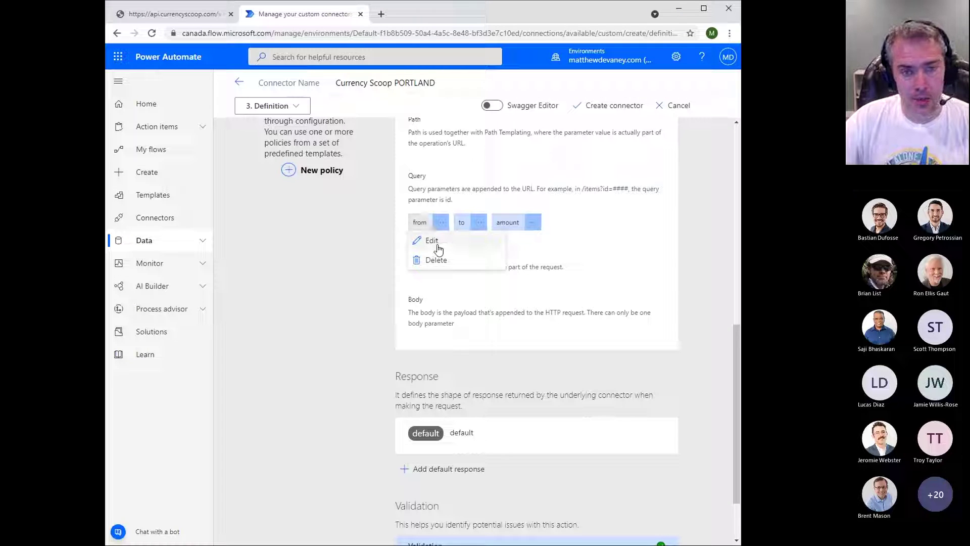
left_click(433, 240)
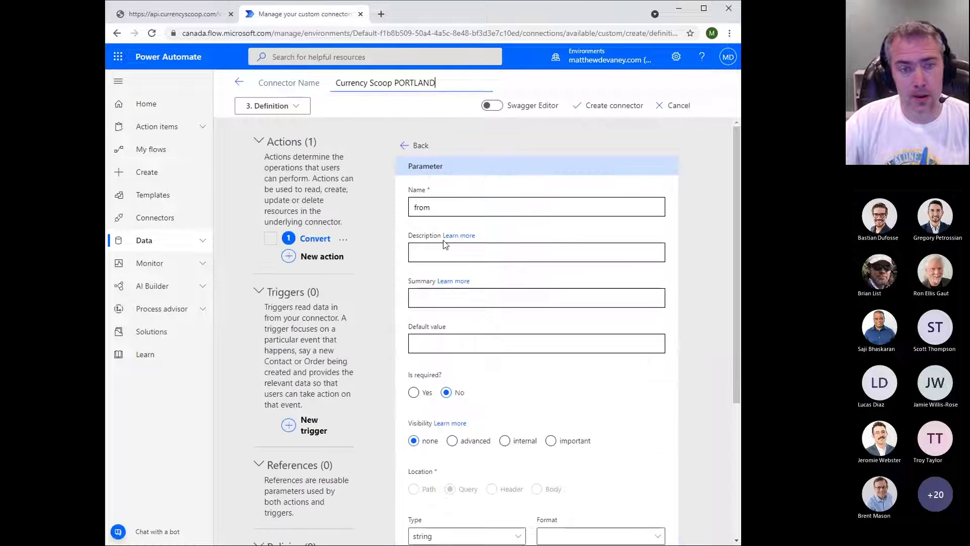
left_click(441, 251)
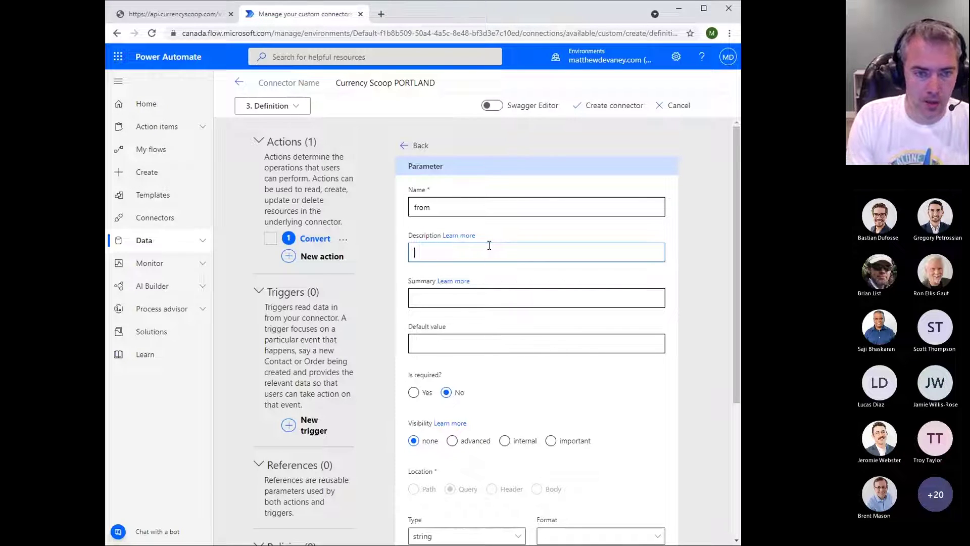
type("base cu")
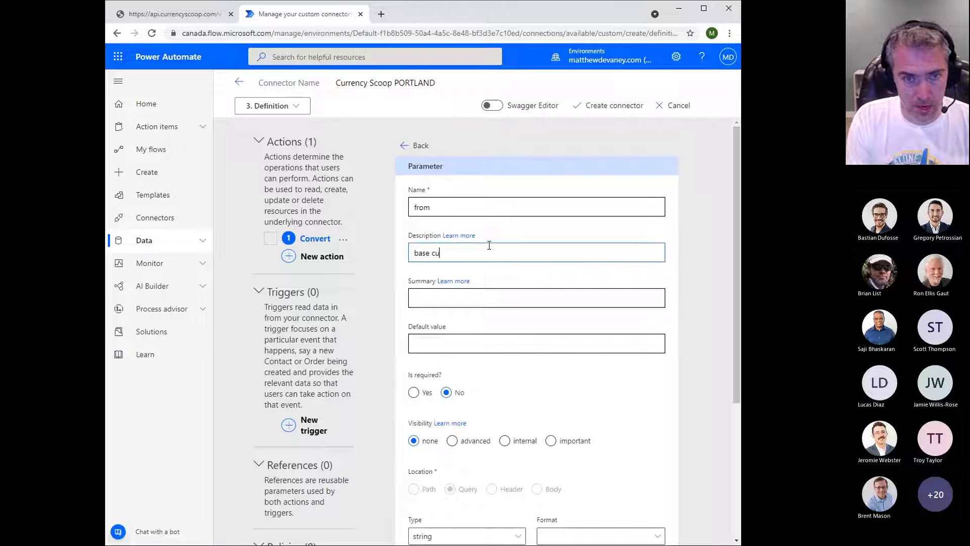
type("rrenc")
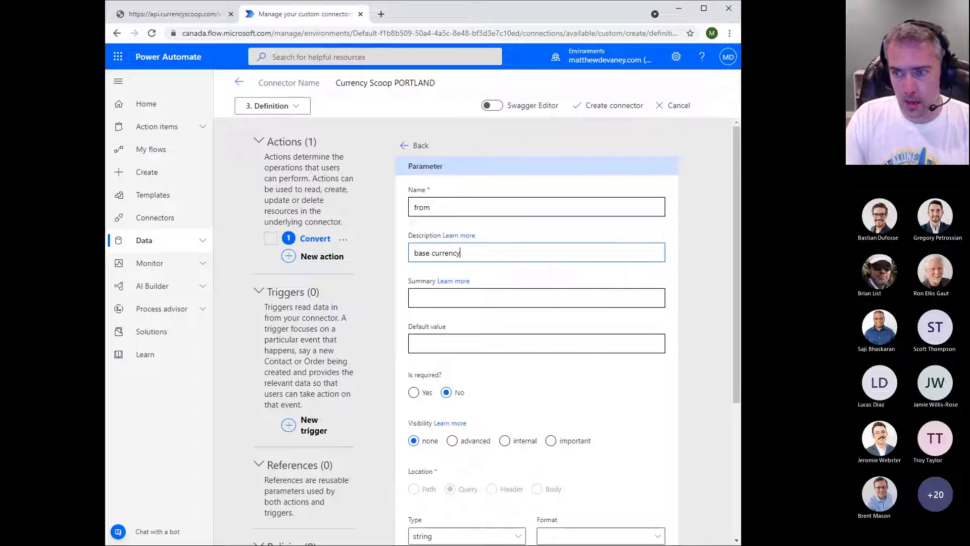
type("y")
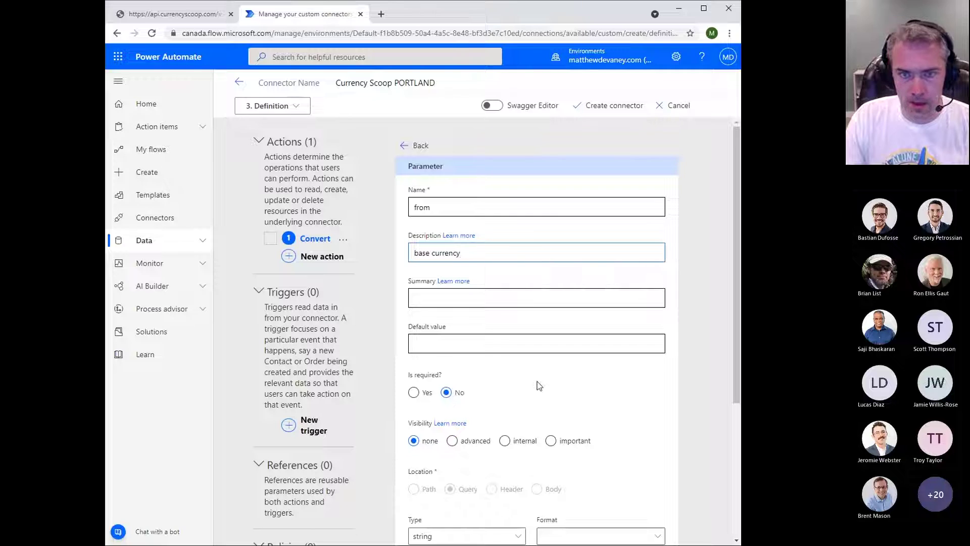
type(" symbol 3 letters")
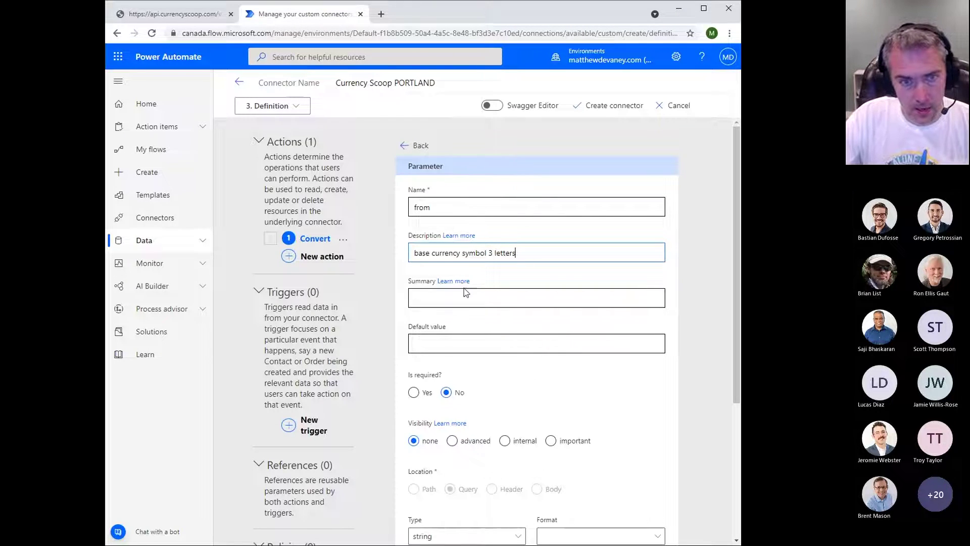
left_click(455, 300)
type("from currency")
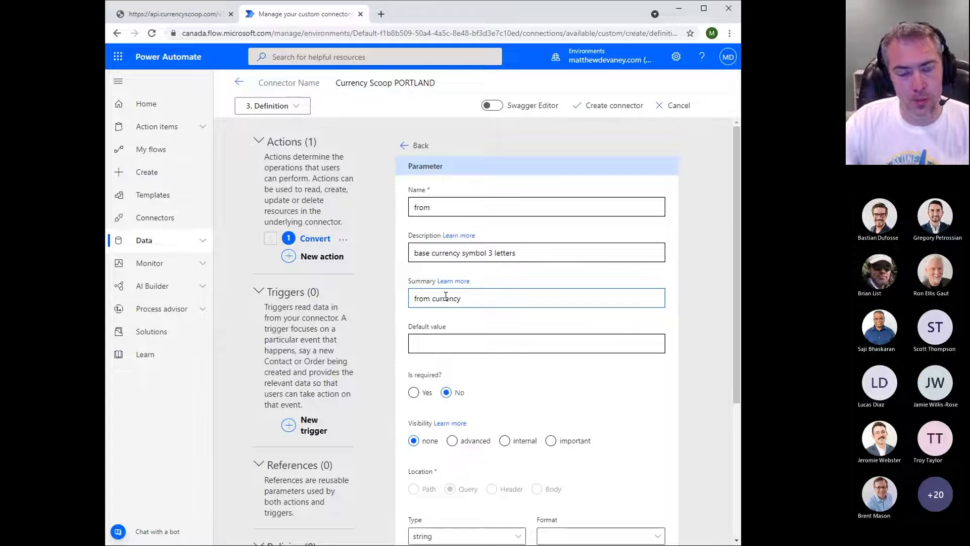
- Copy the from parameter's description into the to parameter and reword it as "foreign currency symbol 3 letters"
scroll(513, 286, "down", 1)
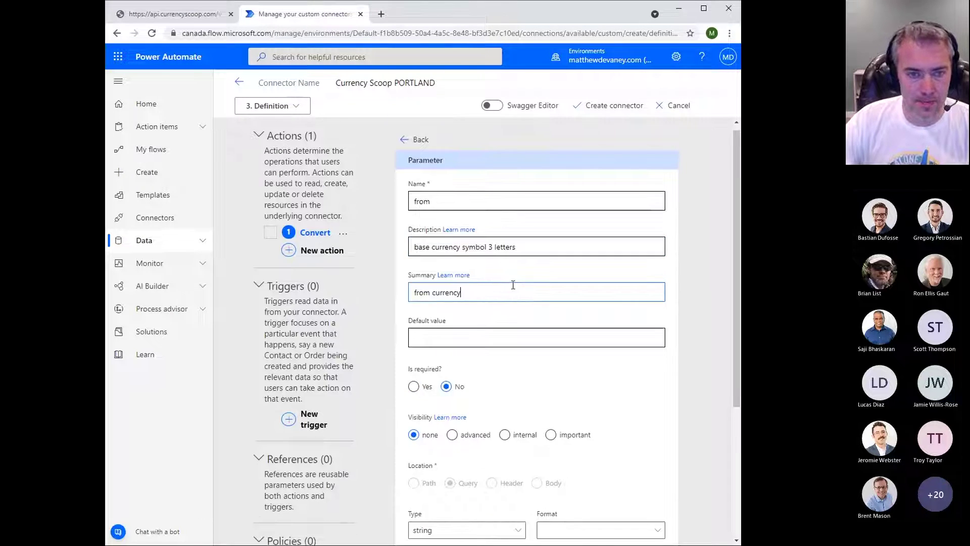
scroll(513, 285, "up", 1)
triple_click(526, 255)
key("ctrl+c")
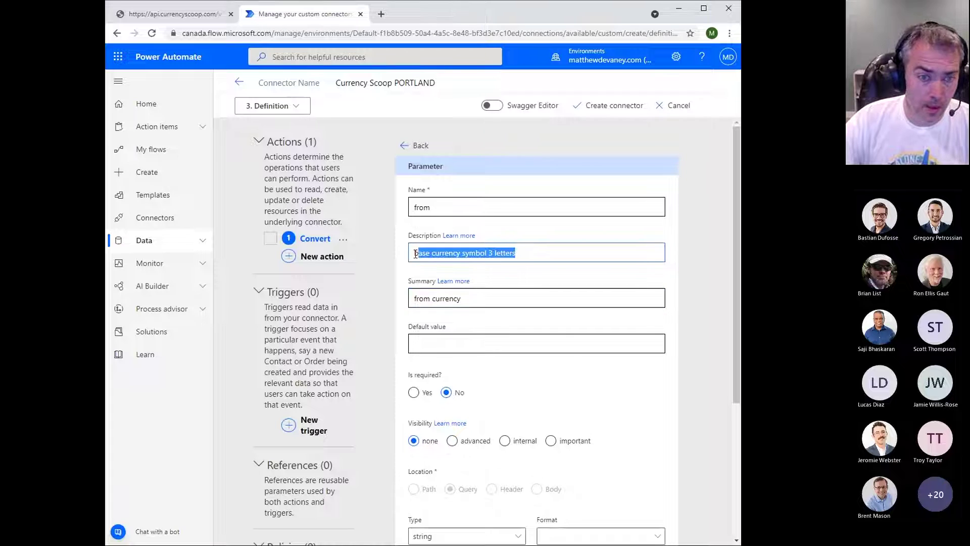
left_click(413, 146)
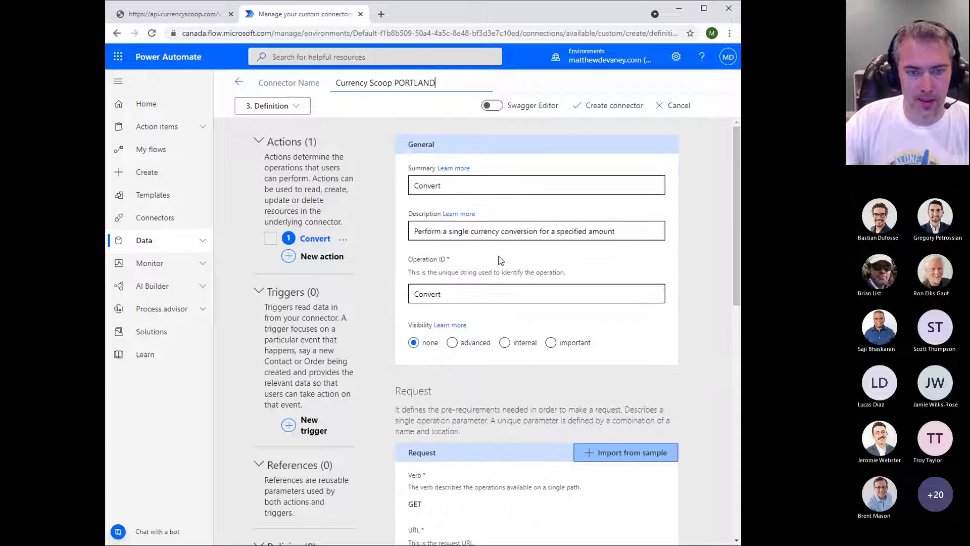
scroll(501, 274, "down", 5)
left_click(478, 371)
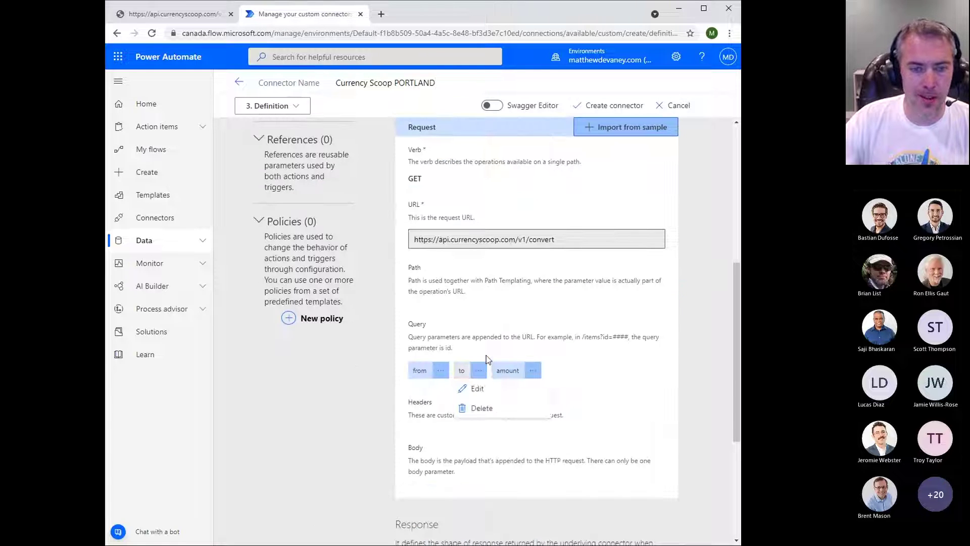
left_click(486, 392)
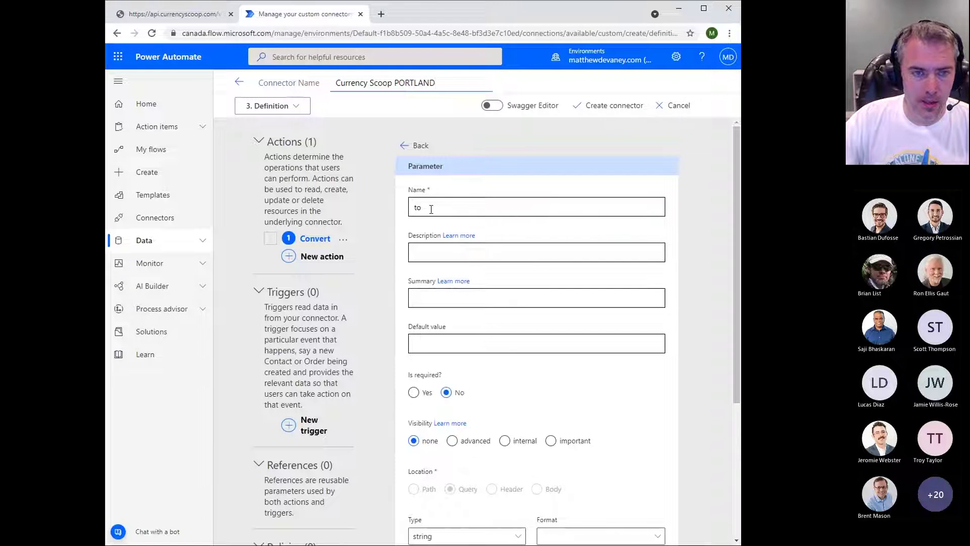
left_click(449, 253)
key("ctrl+v")
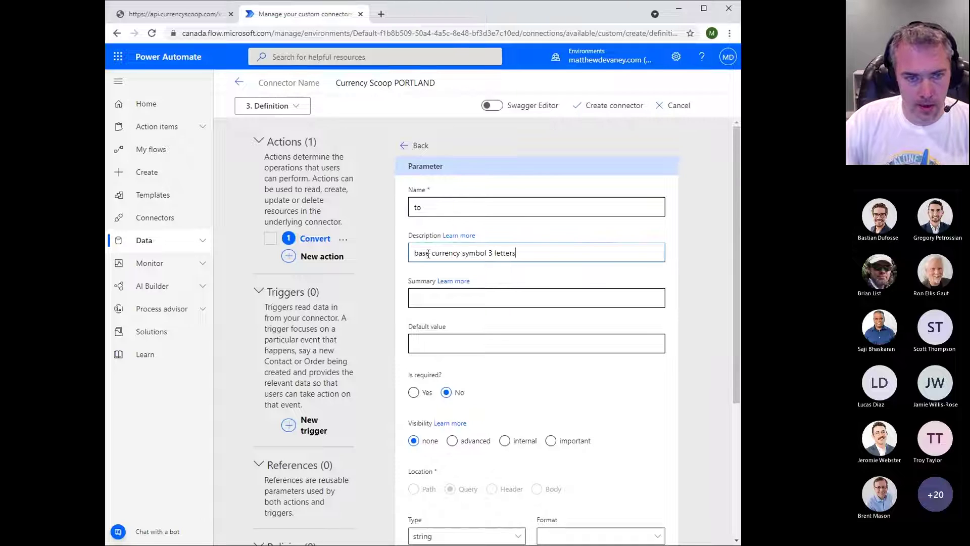
double_click(428, 253)
type("foreign")
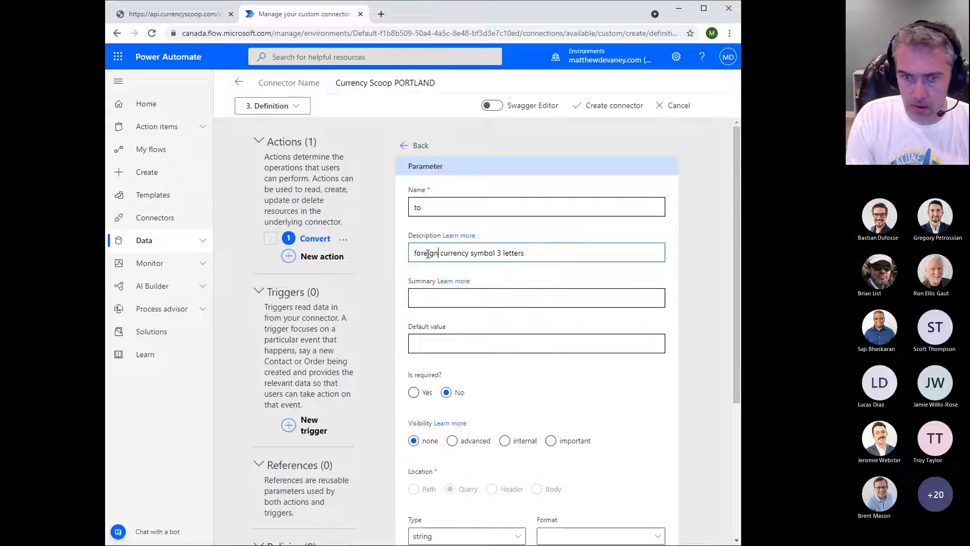
- Set the to parameter's summary to "to currency", make it required and return to the action definition
left_click(461, 301)
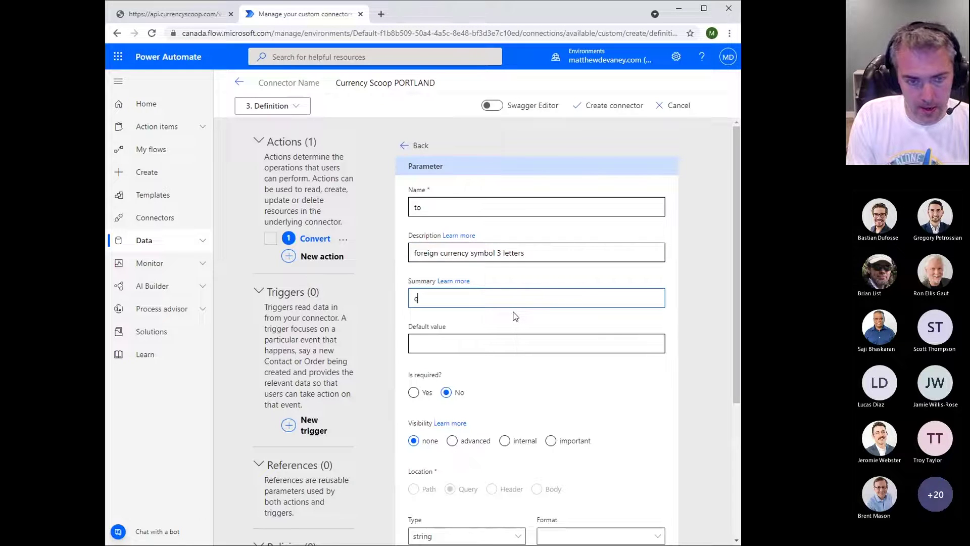
type("c")
key("BackSpace")
type("to currency")
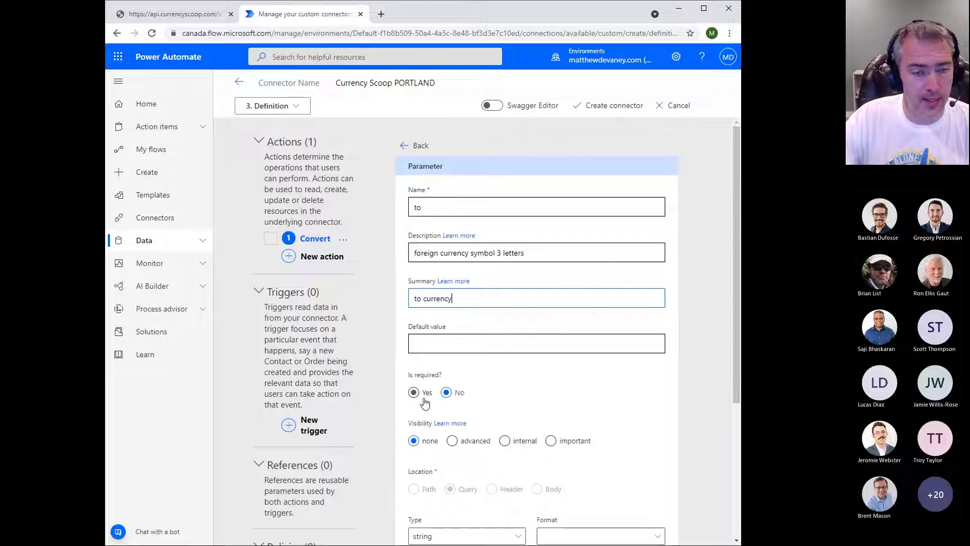
left_click(424, 401)
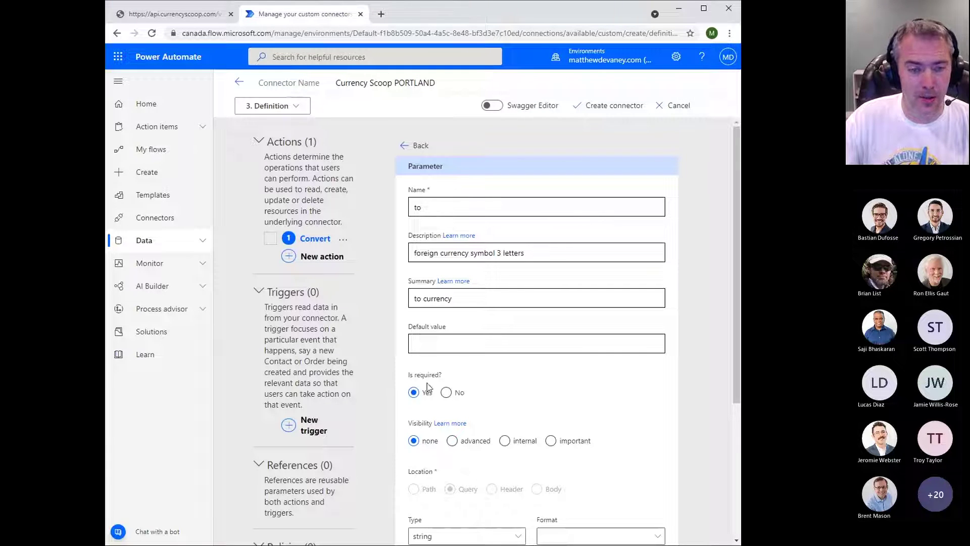
left_click(404, 147)
- Make the from query parameter required and return to the action definition
scroll(459, 399, "down", 6)
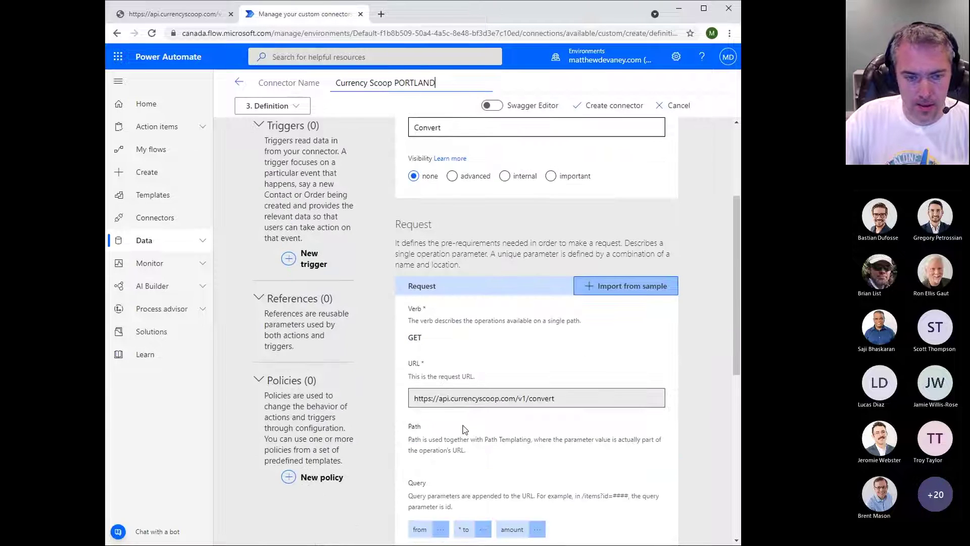
left_click(436, 371)
left_click(430, 388)
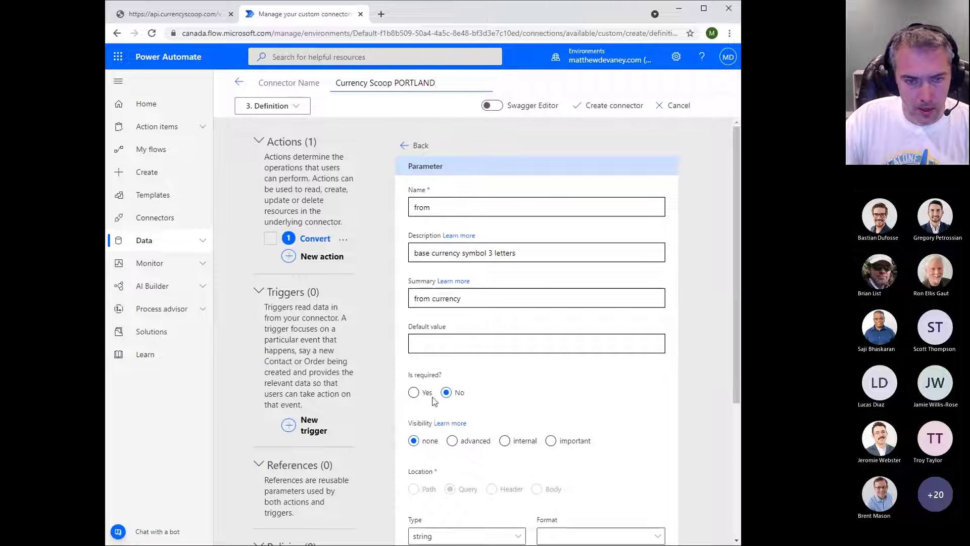
left_click(414, 152)
- Enter "decimal number" as the description of the amount query parameter
scroll(450, 347, "down", 6)
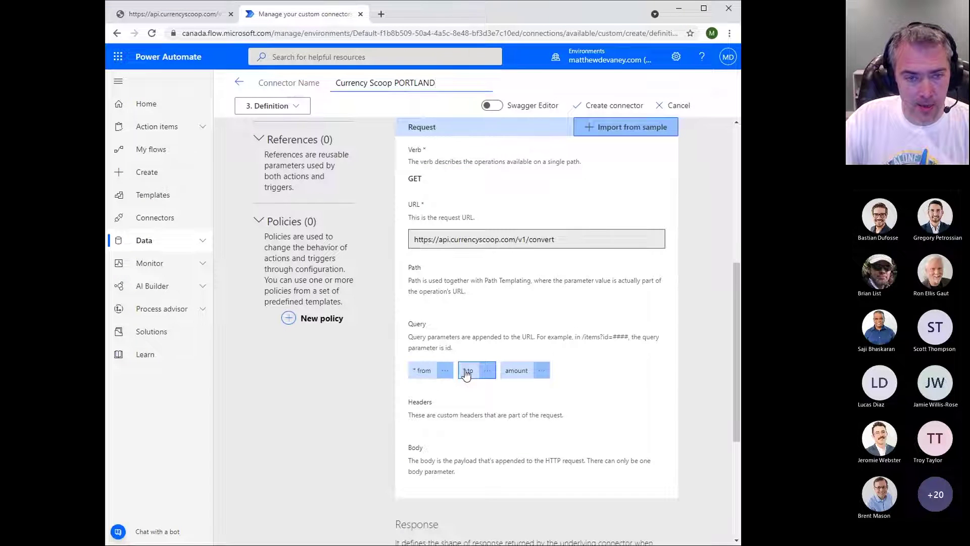
left_click(541, 371)
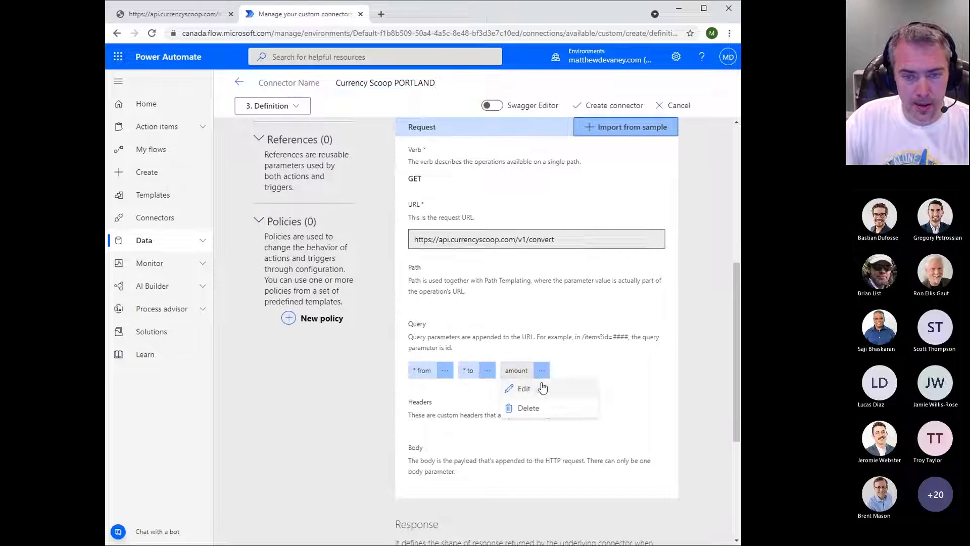
left_click(540, 388)
left_click(455, 252)
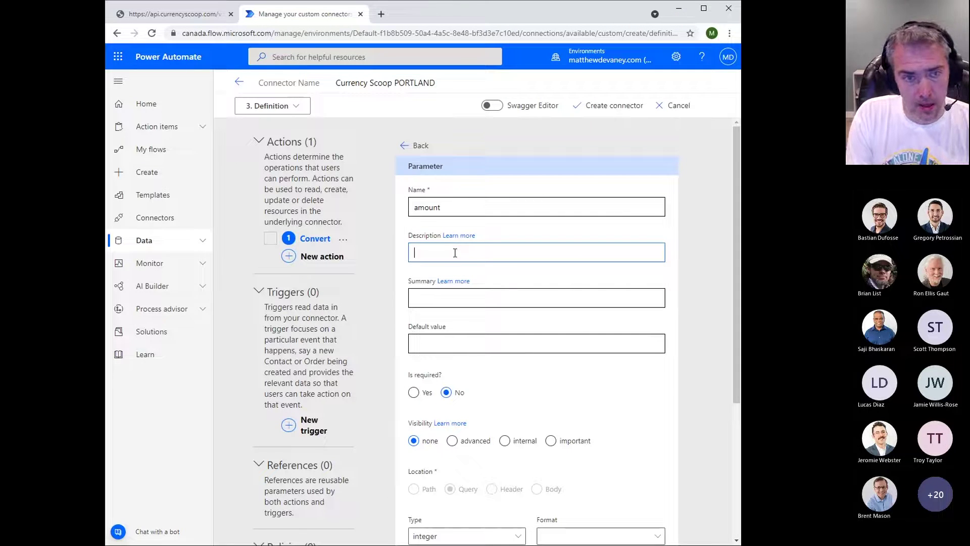
type("decim")
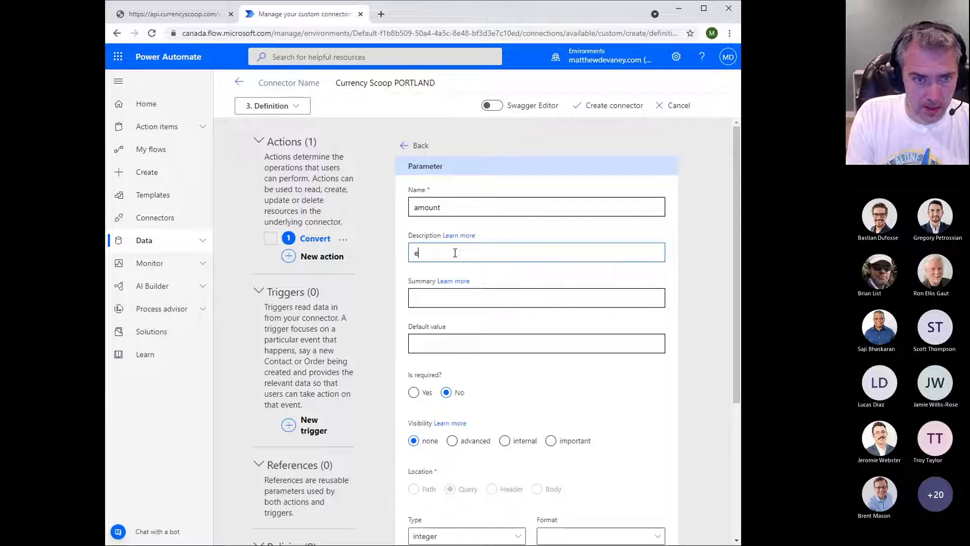
type("al number")
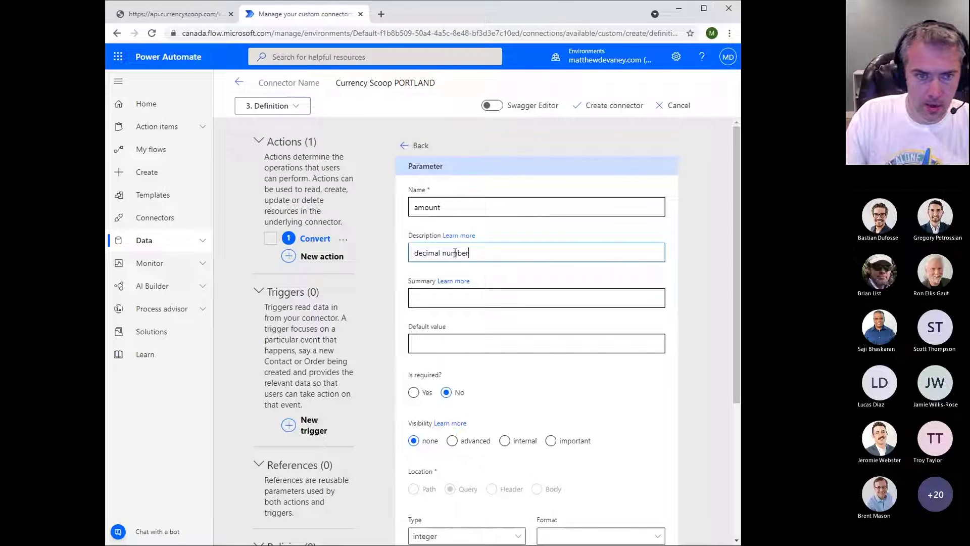
- Set the amount parameter's summary to "amount", make it required and return to the action definition
left_click(464, 300)
type("amou")
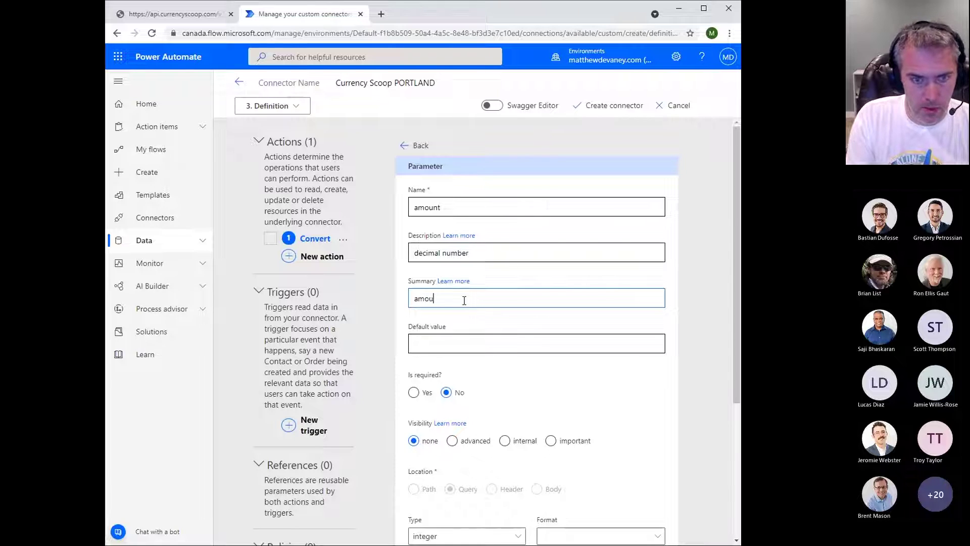
type("nt")
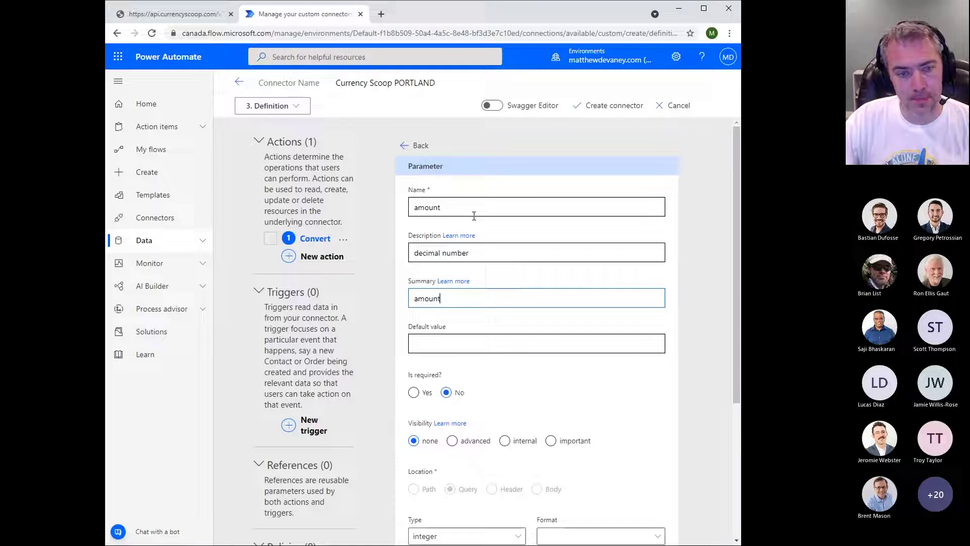
left_click(423, 390)
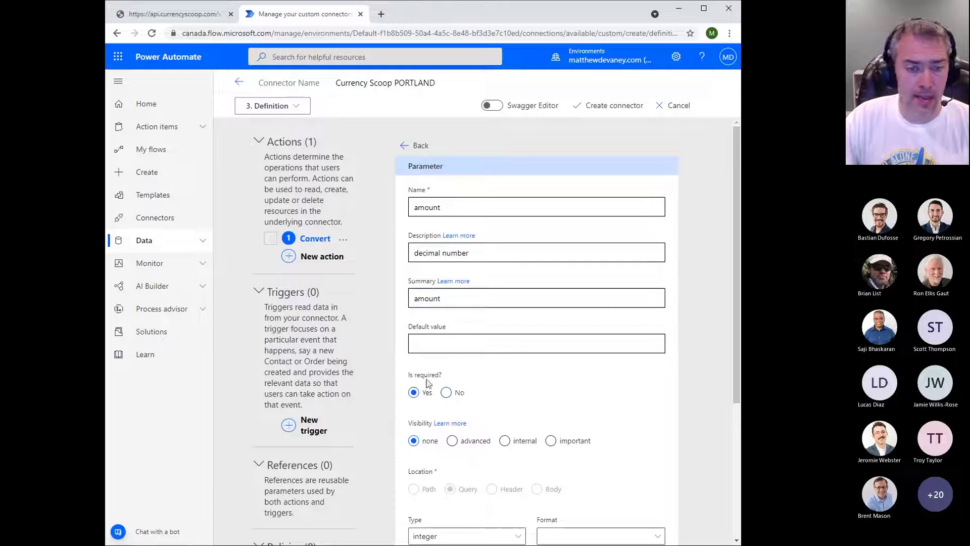
left_click(409, 150)
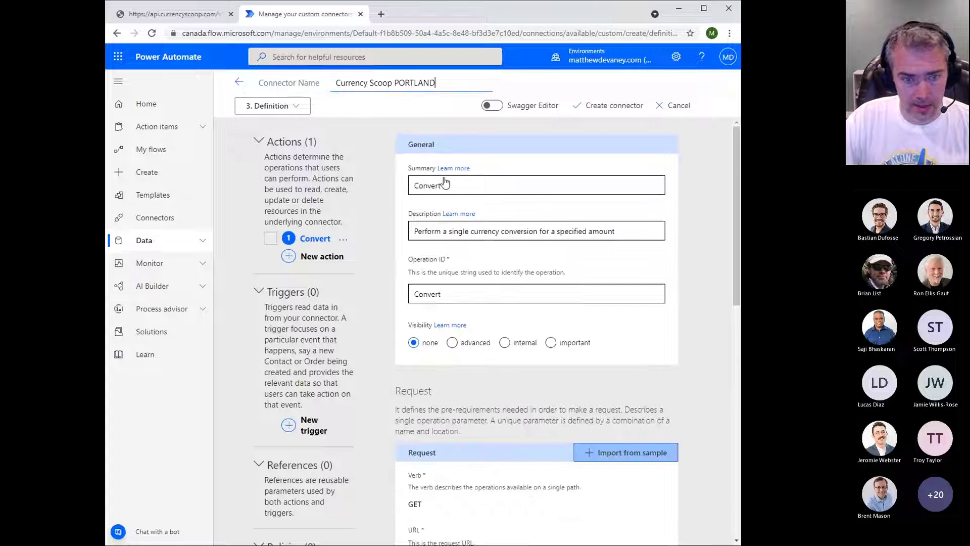
- Start adding a default response from a sample for the Convert action and copy the full JSON result from the CurrencyScoop API browser tab
scroll(532, 268, "down", 6)
scroll(550, 340, "up", 1)
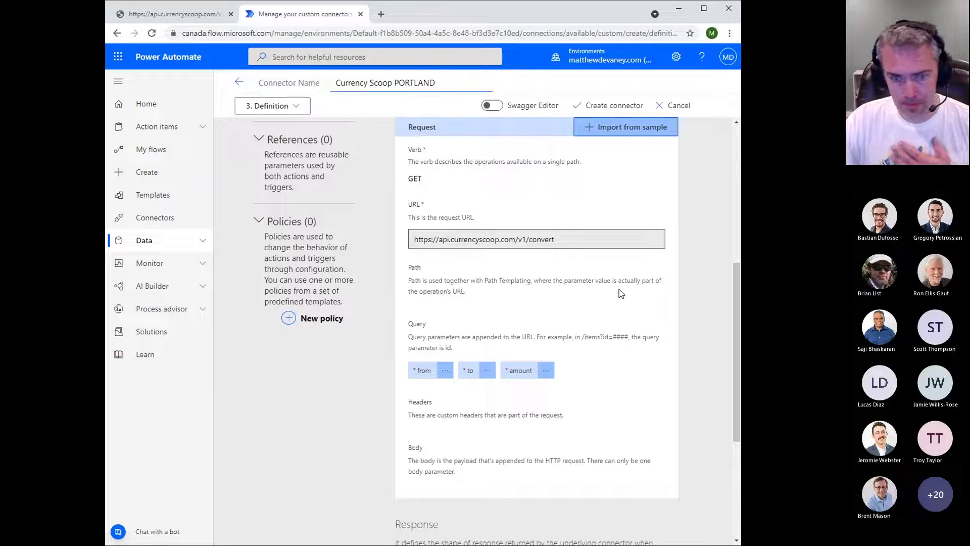
scroll(498, 287, "down", 1)
scroll(498, 287, "down", 3)
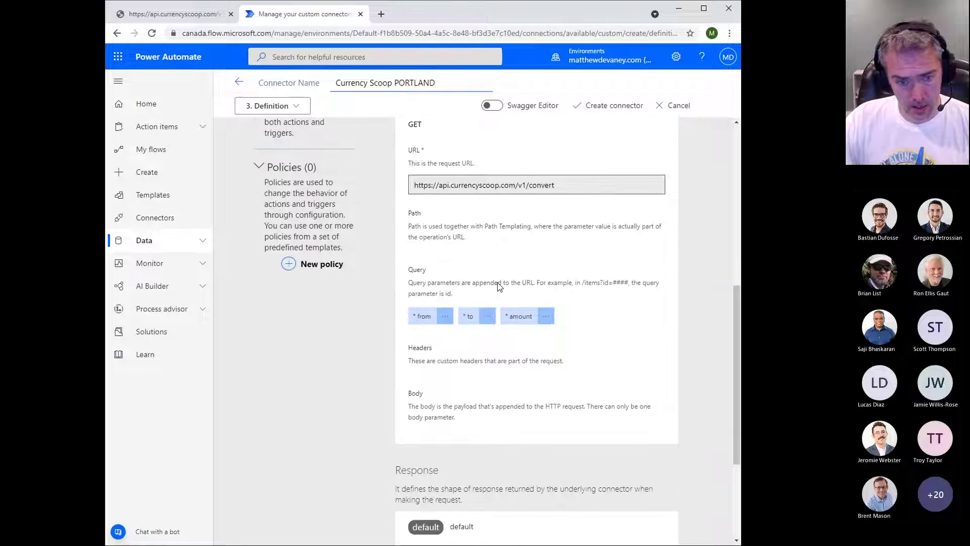
scroll(500, 287, "down", 1)
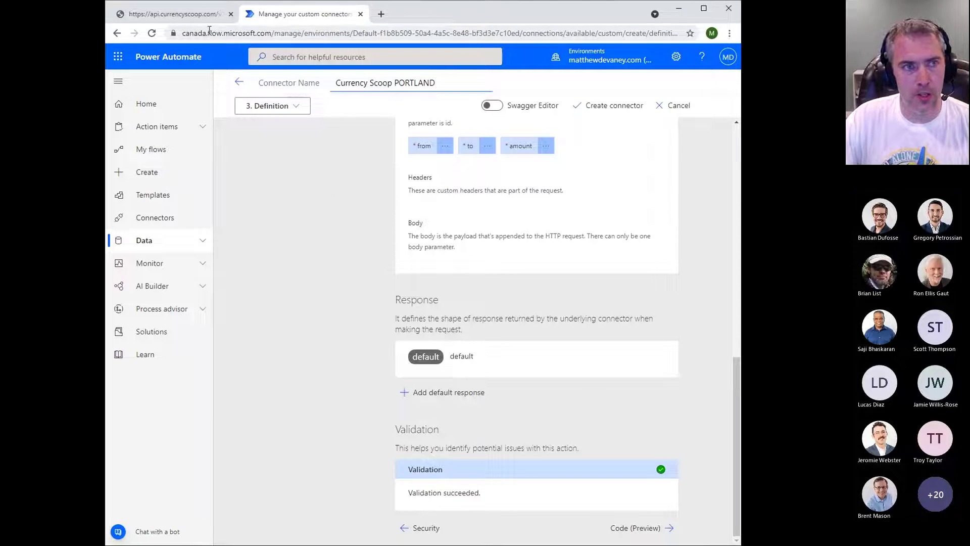
left_click(404, 392)
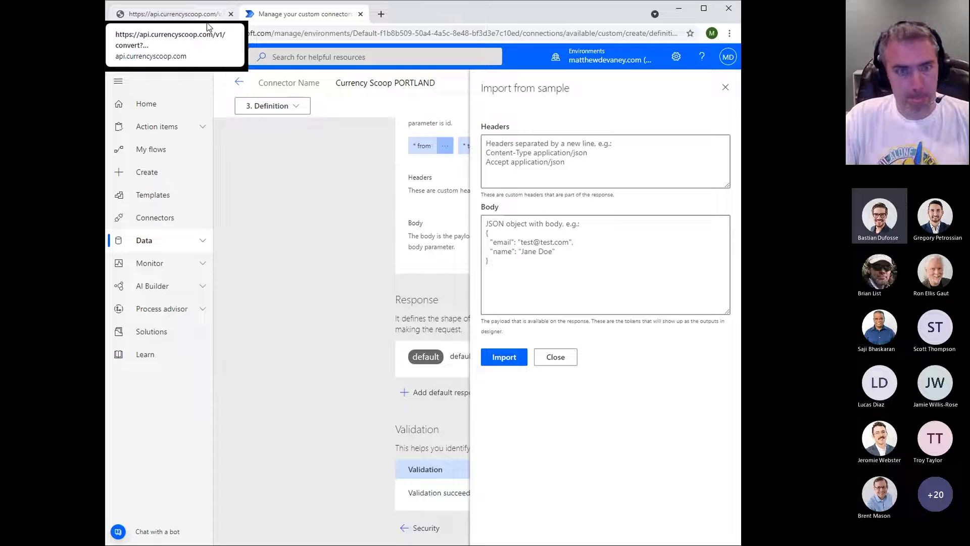
left_click(207, 26)
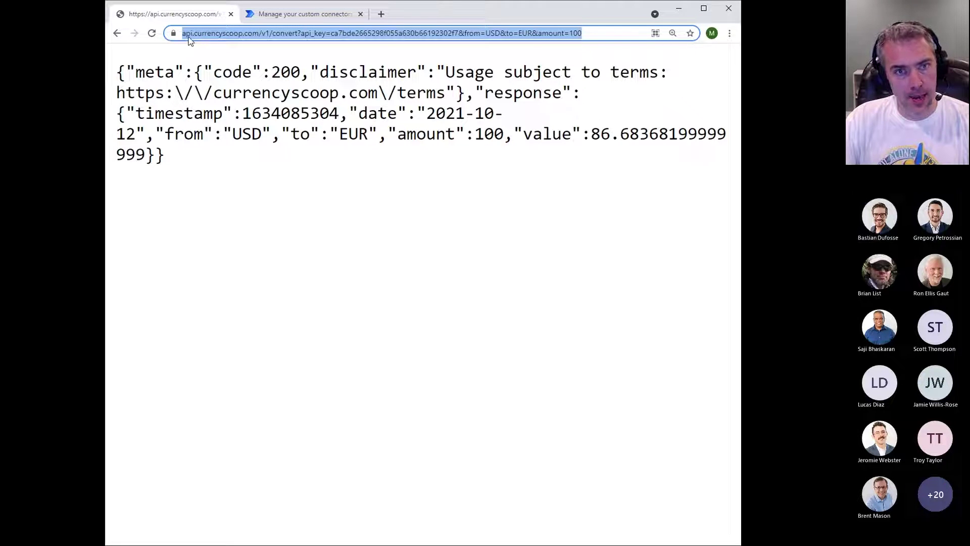
left_click(173, 167)
left_click_drag(183, 162, 120, 73)
key("ctrl+c")
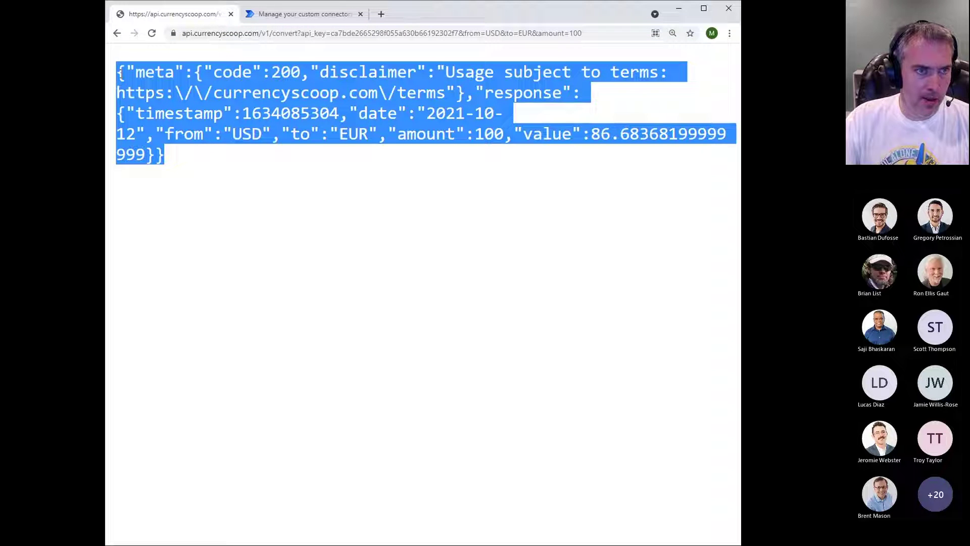
- Back in the connector definition, paste the copied JSON as the default response's sample body and import it
left_click(325, 17)
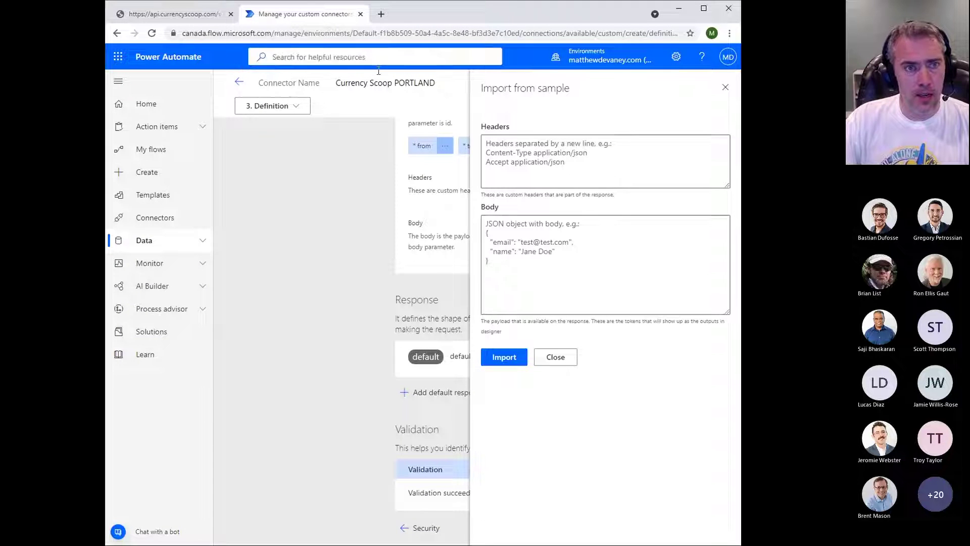
left_click(540, 244)
key("ctrl+v")
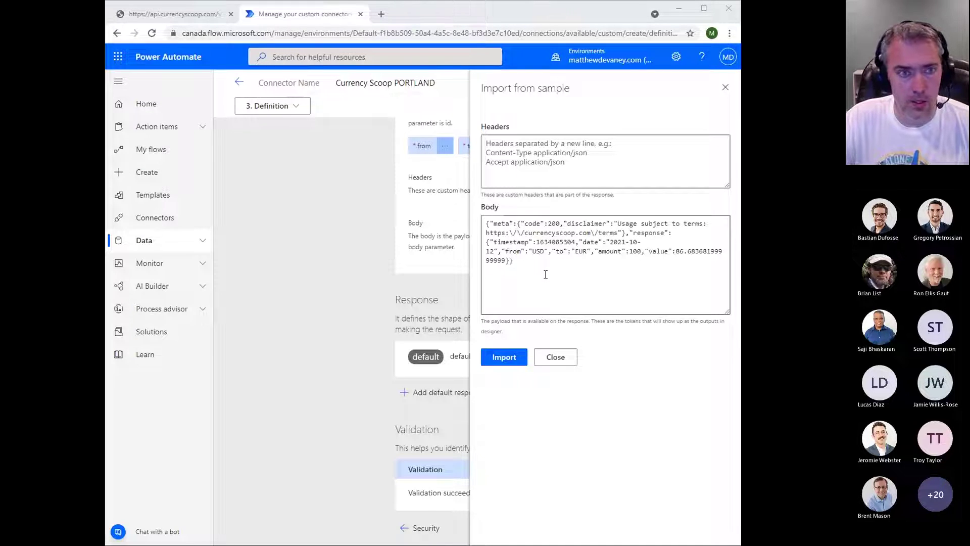
left_click(509, 359)
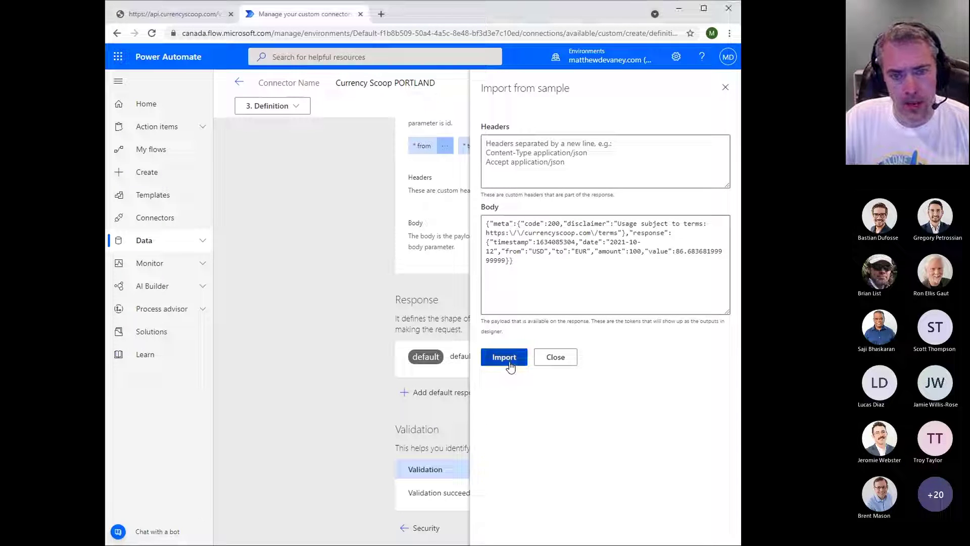
left_click(509, 360)
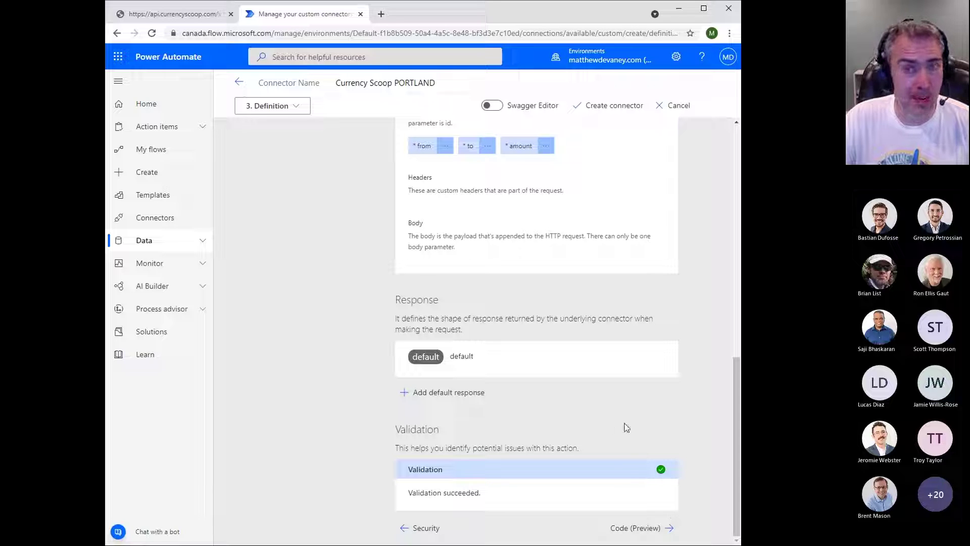
- Continue past the optional code stage without adding code and create the Currency Scoop PORTLAND connector from the test stage
scroll(634, 439, "up", 5)
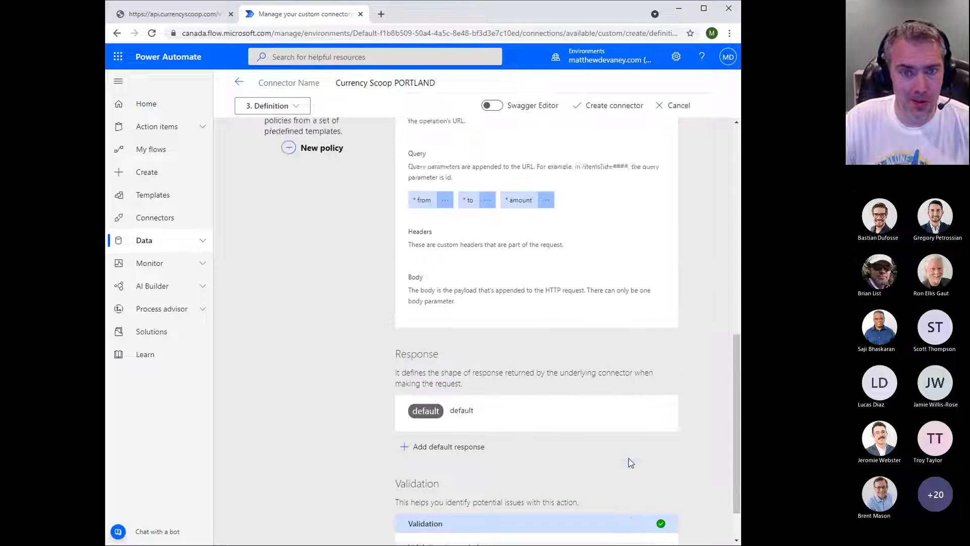
scroll(628, 461, "up", 4)
scroll(629, 460, "down", 10)
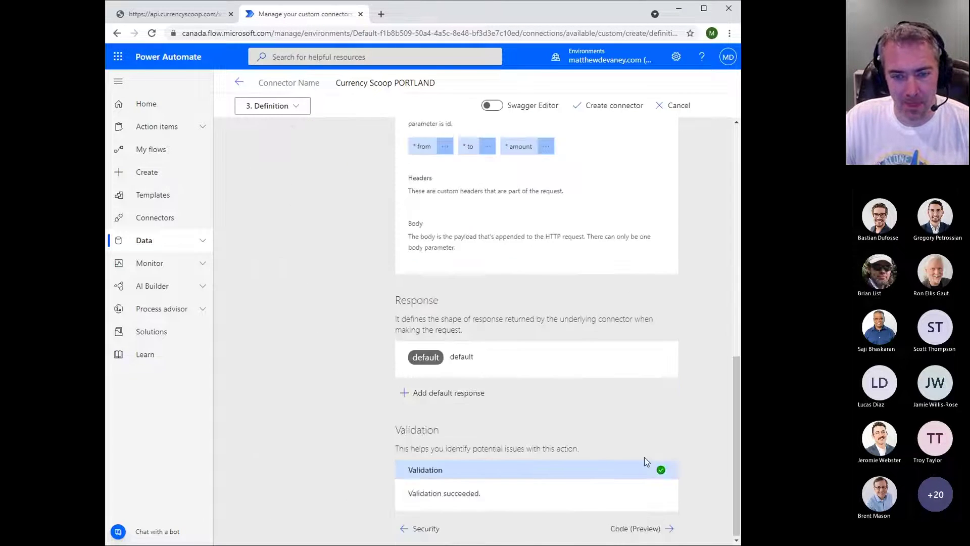
left_click(635, 527)
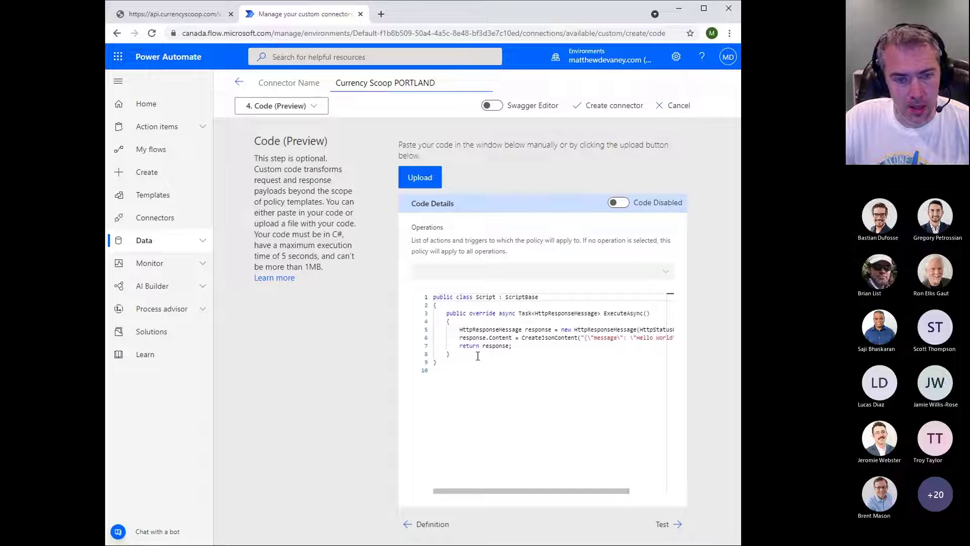
left_click(662, 524)
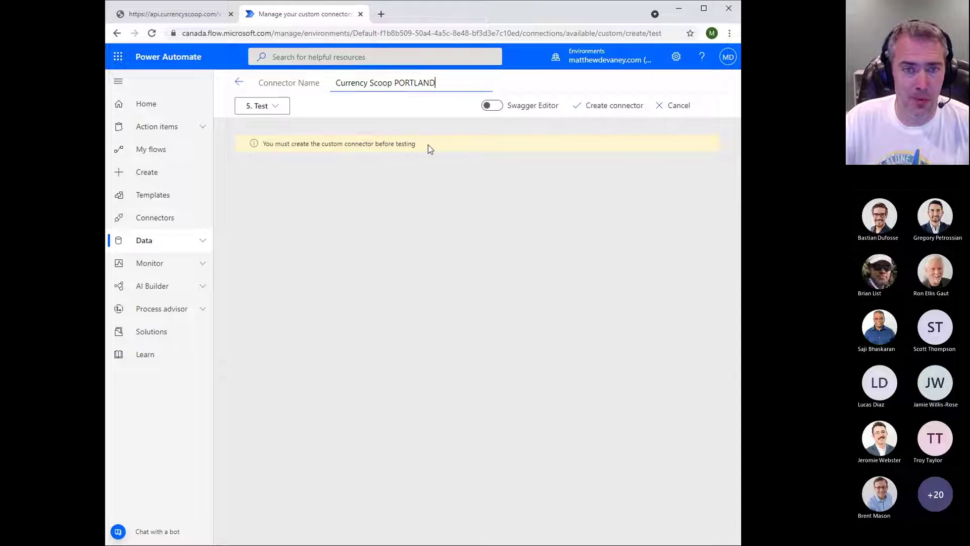
left_click(595, 114)
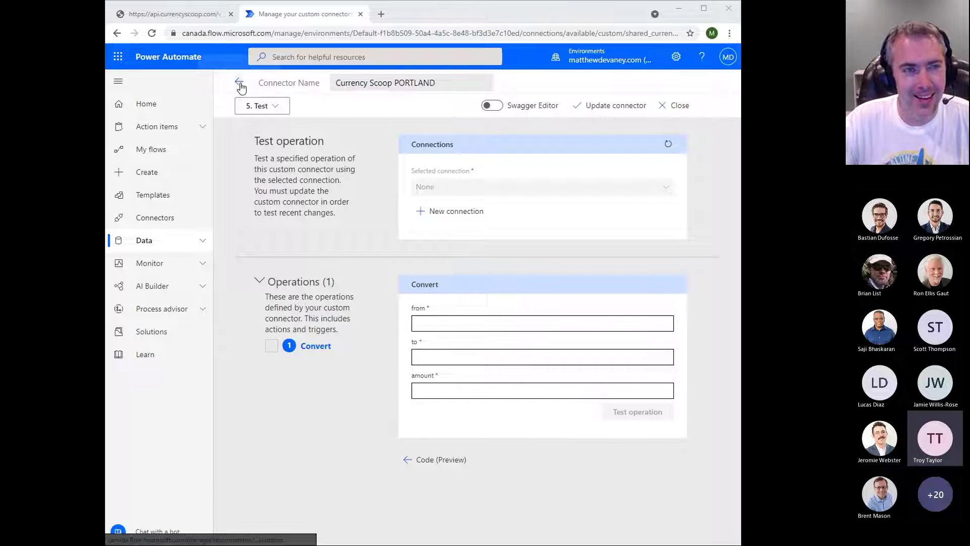
- In the Convert action's definition, set the from query parameter's dropdown type to Static and return to the action definition
left_click(273, 107)
left_click(265, 161)
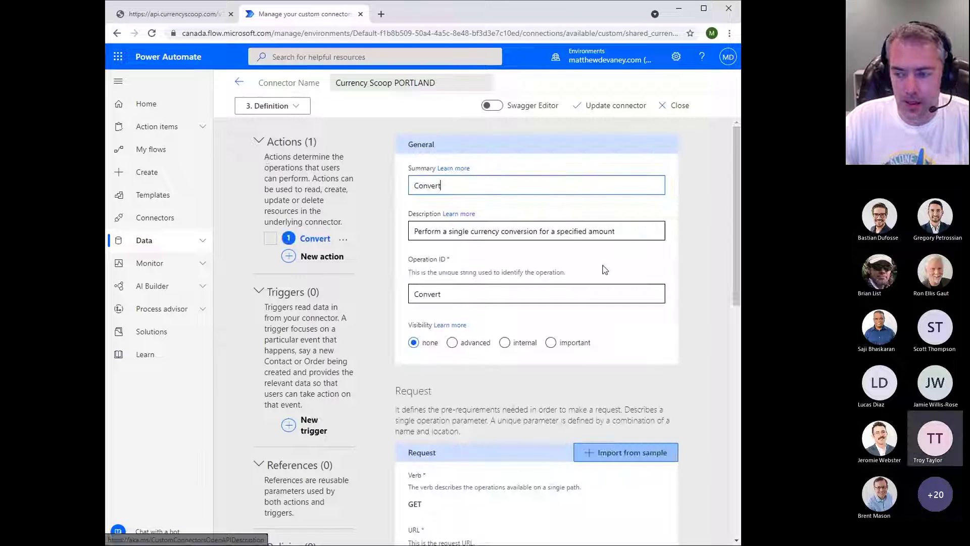
scroll(584, 315, "down", 3)
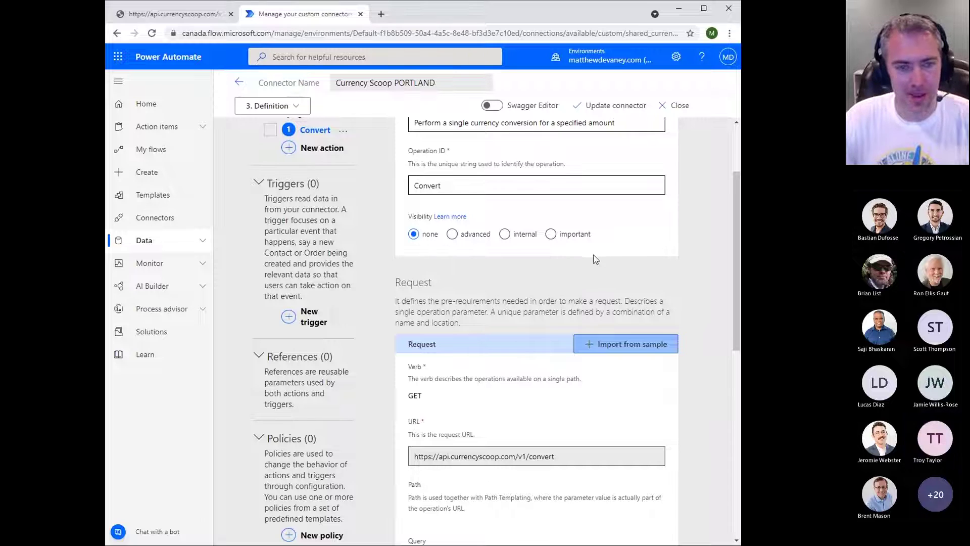
scroll(595, 259, "down", 7)
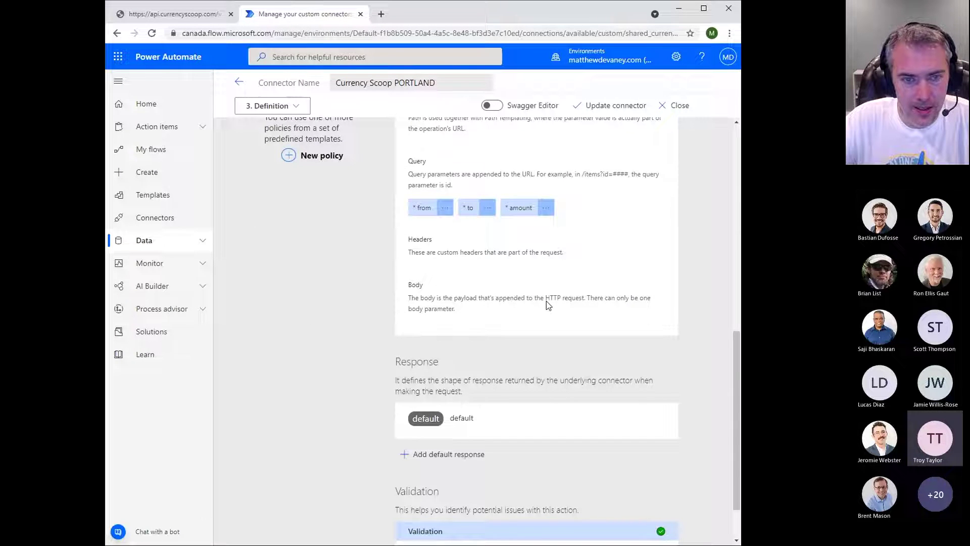
scroll(546, 301, "up", 1)
left_click(445, 260)
left_click(432, 278)
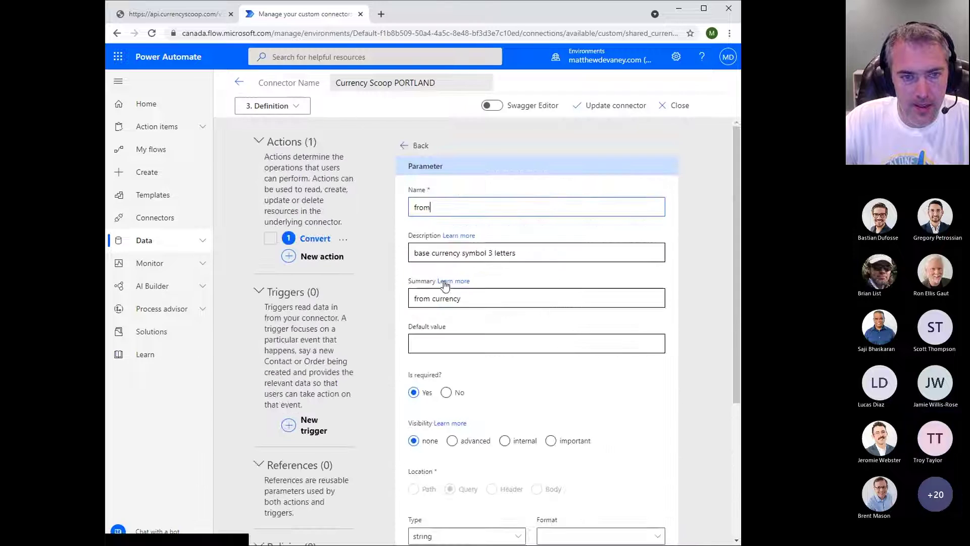
scroll(543, 322, "down", 2)
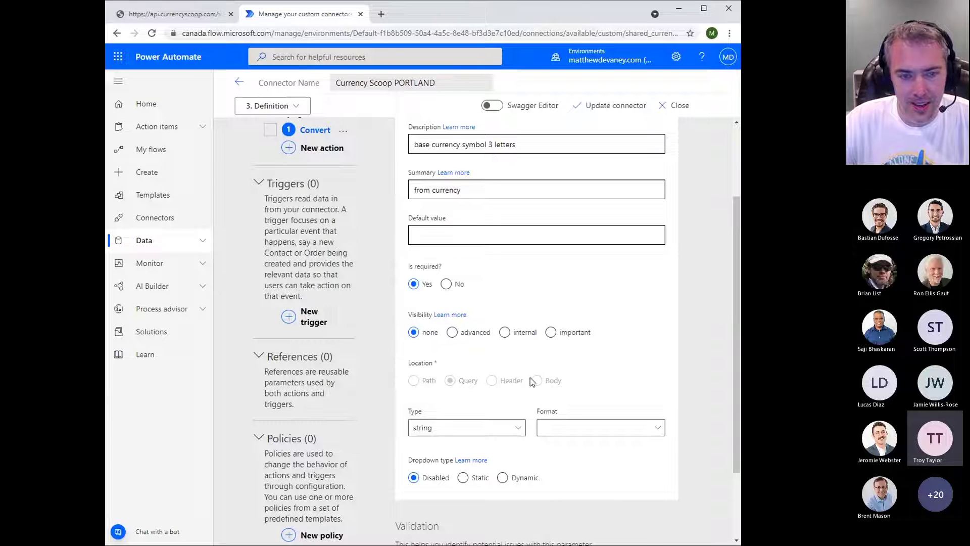
scroll(526, 396, "down", 1)
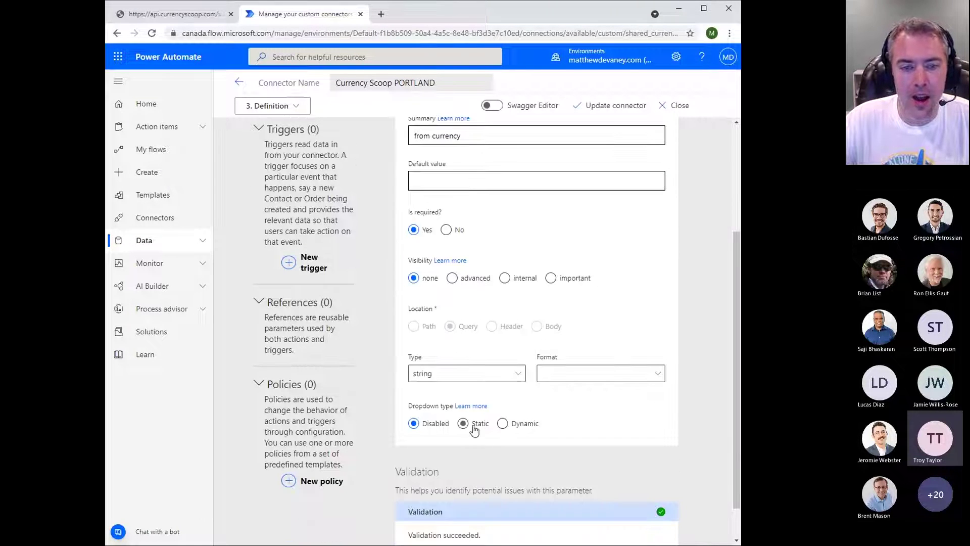
left_click(475, 425)
scroll(475, 424, "down", 2)
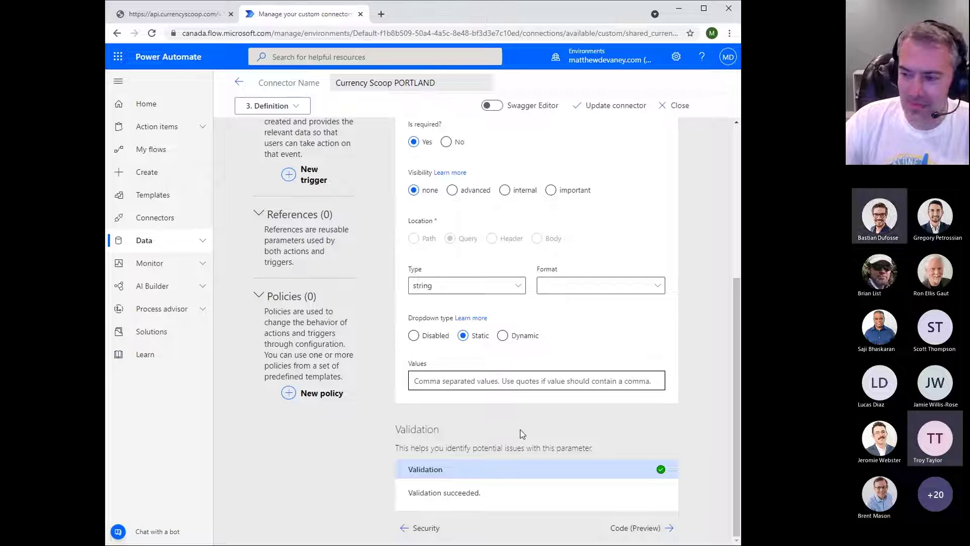
scroll(527, 451, "up", 5)
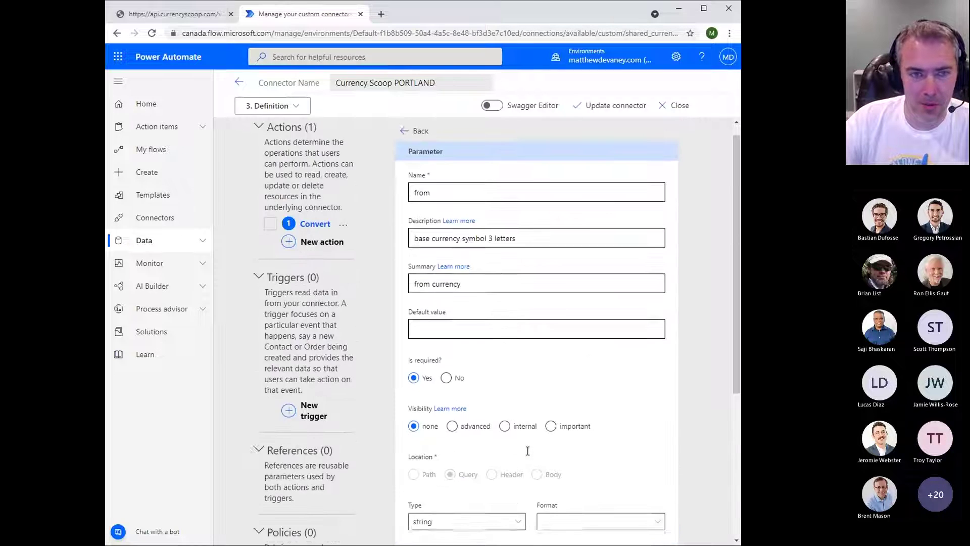
left_click(404, 147)
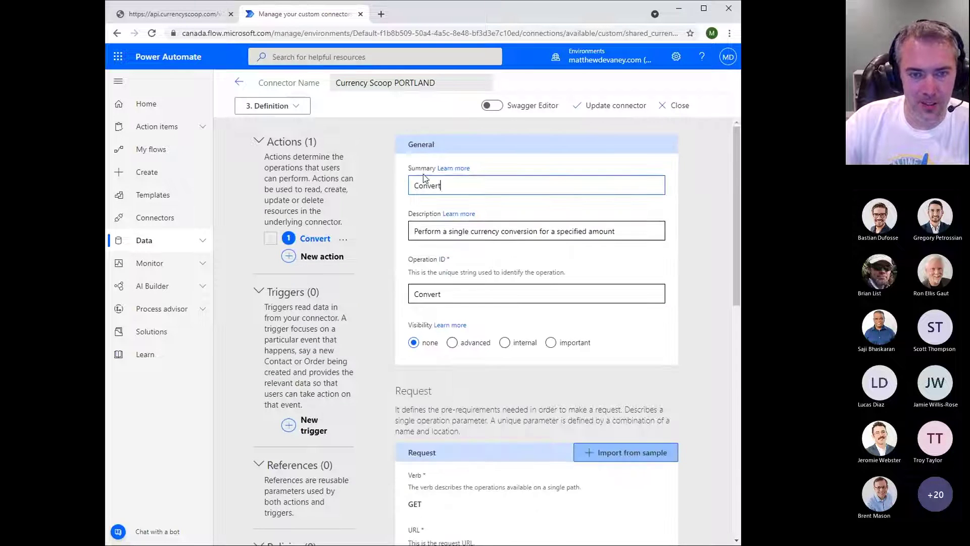
- Return to the connector's test stage and create a new connection, pasting the API key into the api_key field
scroll(554, 260, "down", 10)
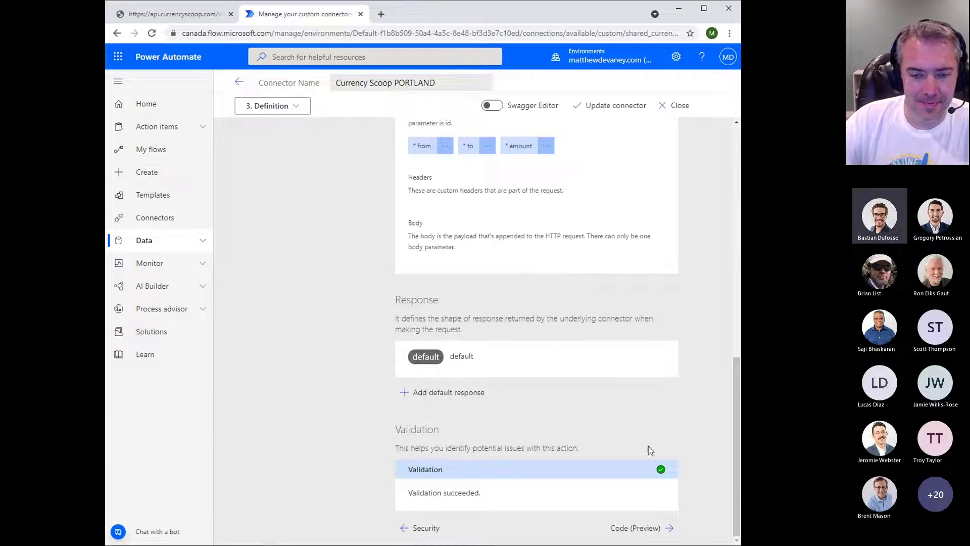
left_click(646, 527)
left_click(660, 525)
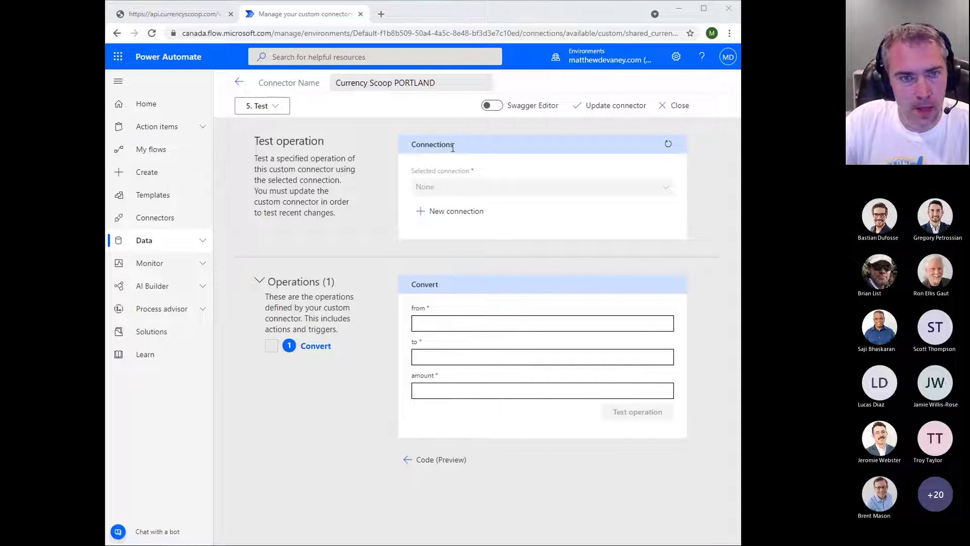
left_click(438, 212)
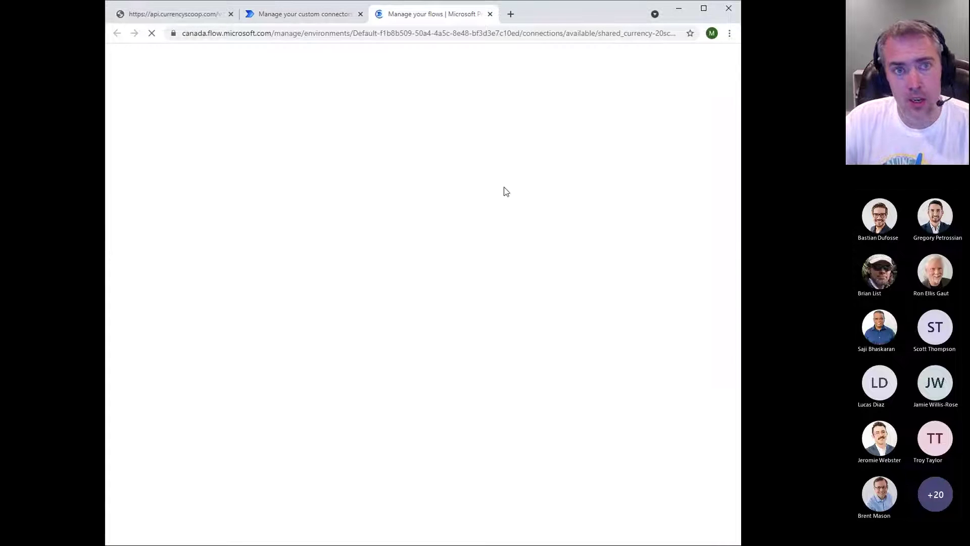
left_click(320, 139)
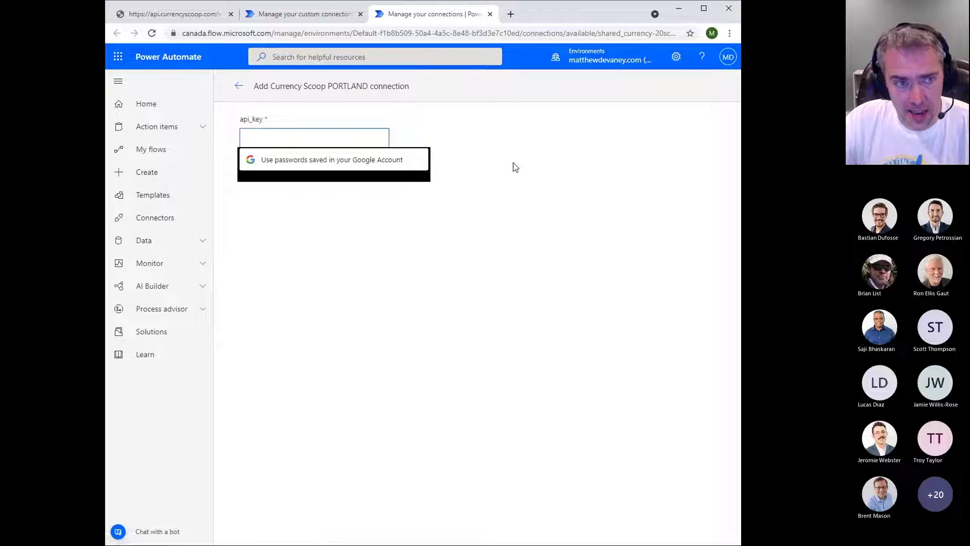
left_click(459, 163)
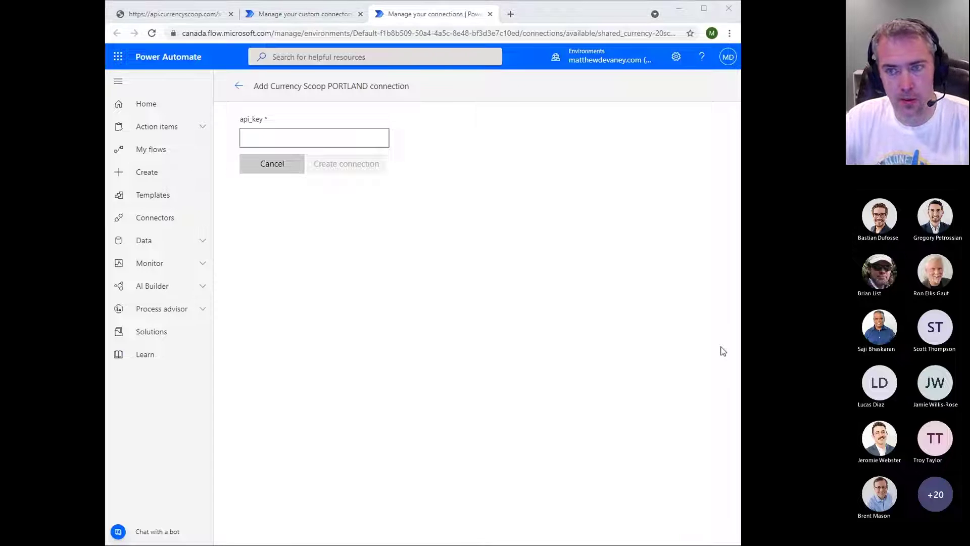
left_click(388, 137)
key("ctrl+v")
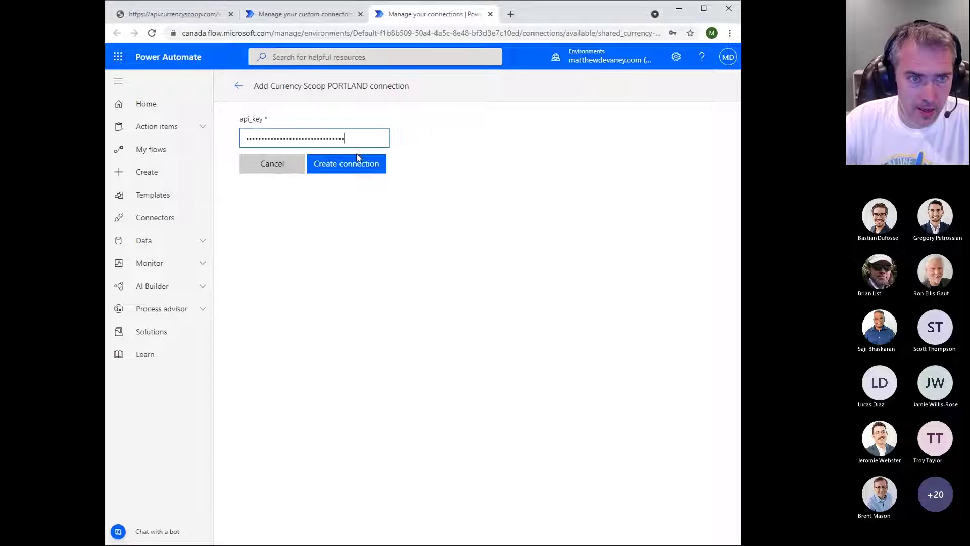
left_click(375, 165)
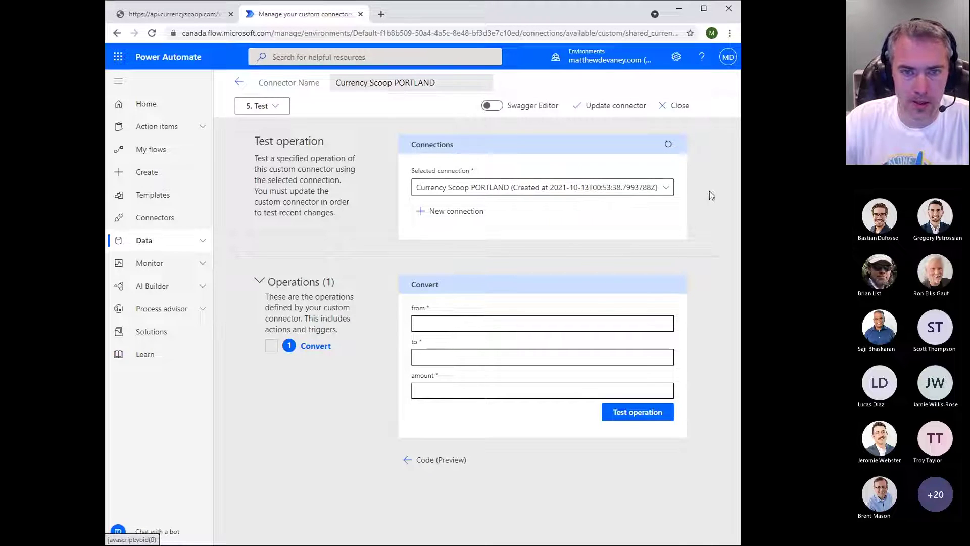
- Test the Convert operation with from USD, to EUR and amount 100
left_click(489, 322)
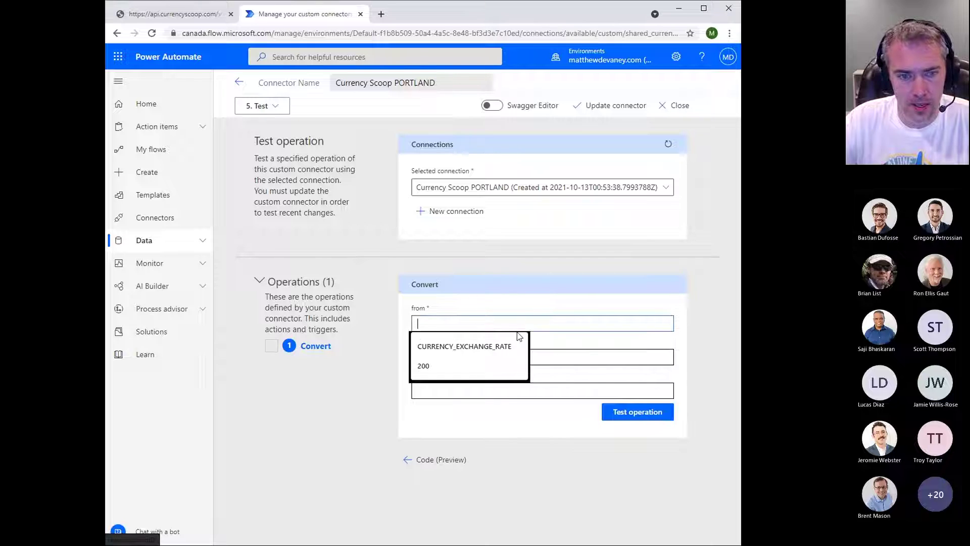
left_click(500, 454)
left_click(464, 322)
type("USD")
key("Tab")
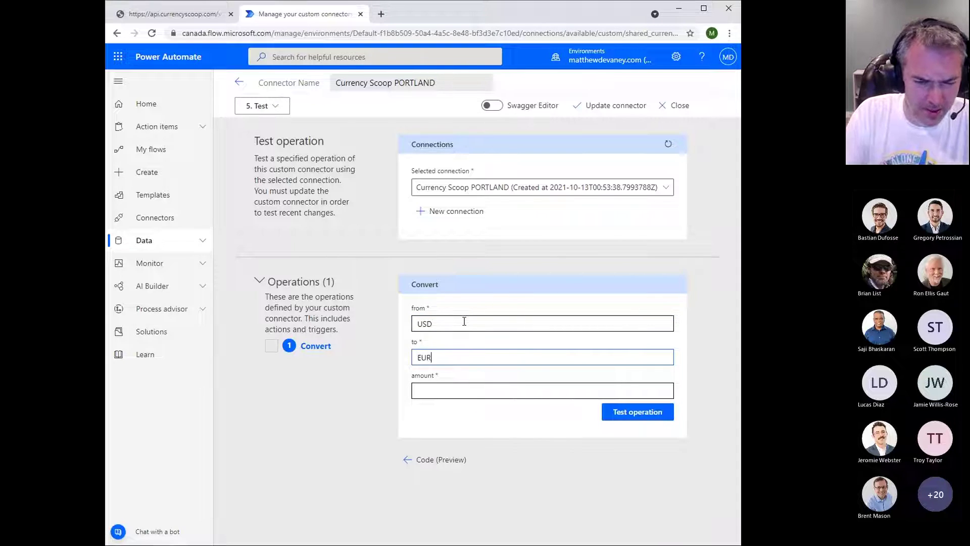
key("Tab")
type("100")
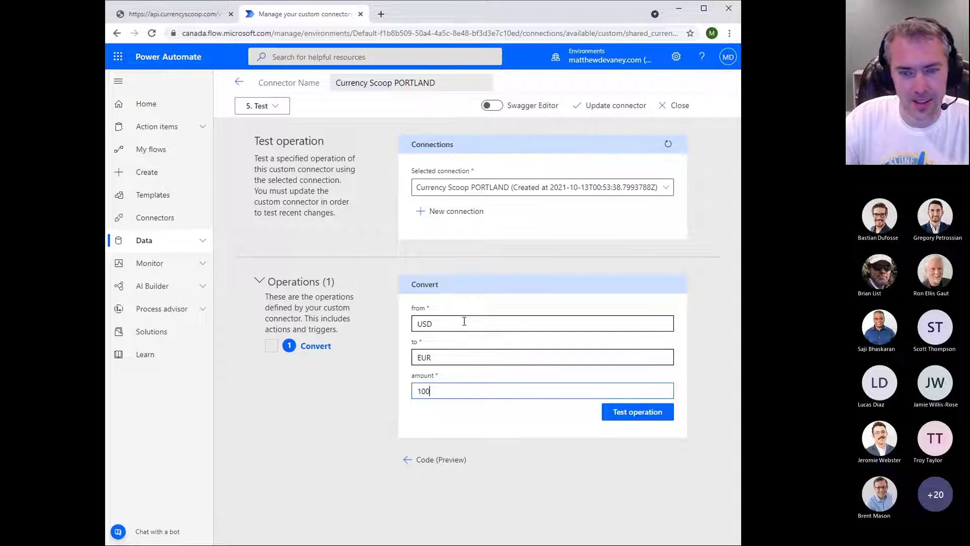
left_click(608, 411)
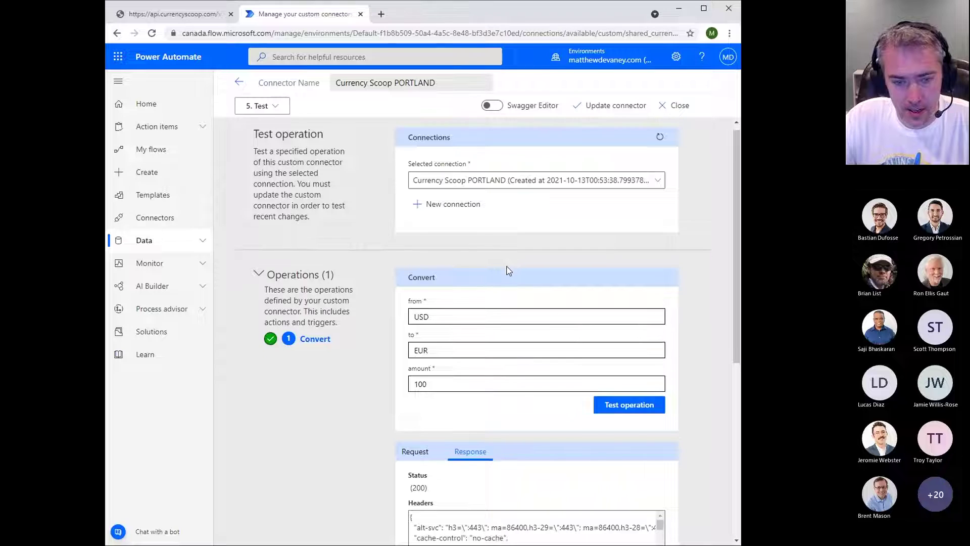
- Examine the Convert test's response body and compare it with the API's JSON response in the other browser tab
scroll(507, 271, "down", 3)
scroll(508, 271, "down", 4)
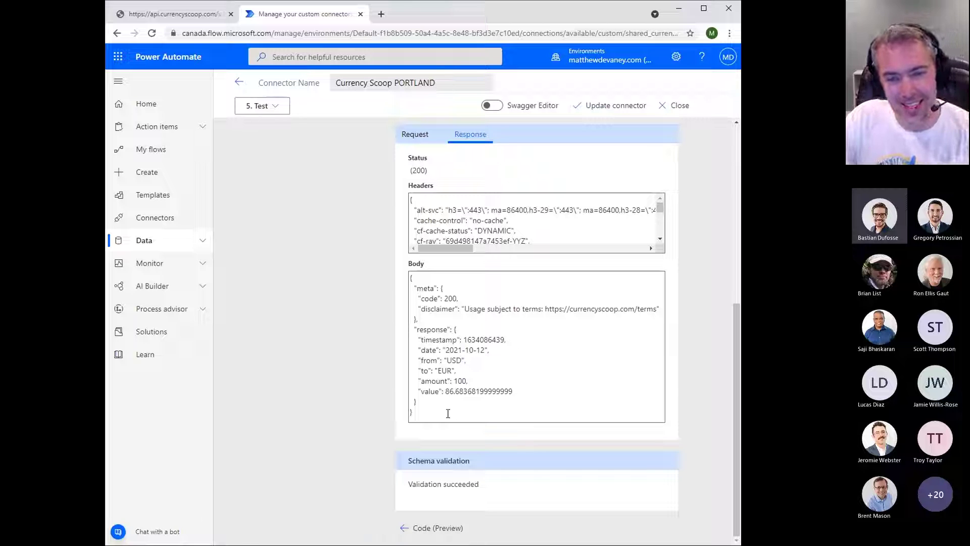
left_click(431, 413)
key("ctrl+a")
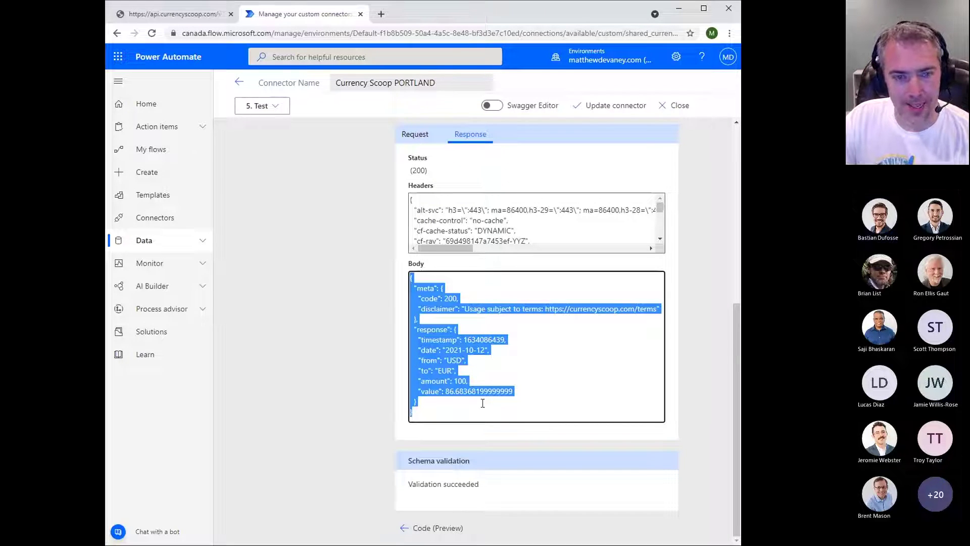
left_click(192, 15)
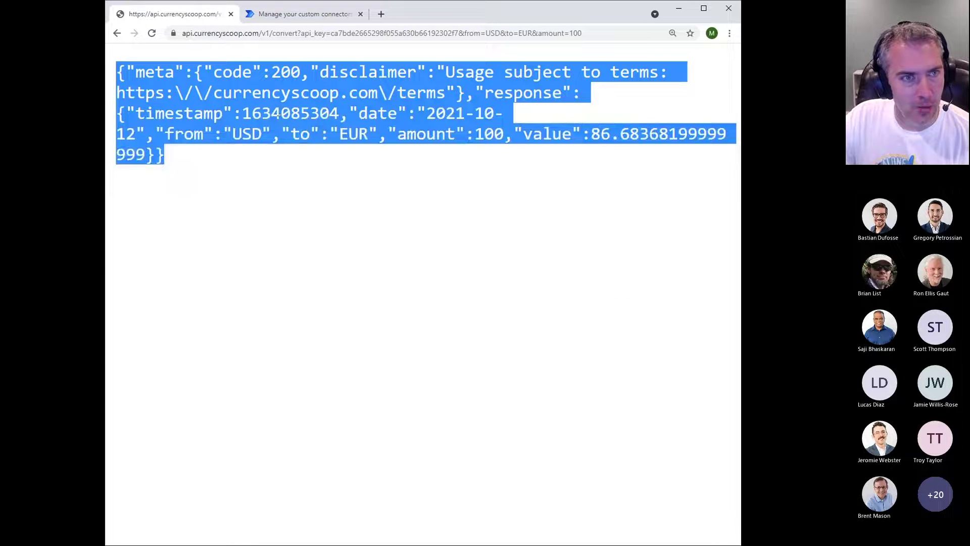
left_click(302, 14)
left_click(507, 361)
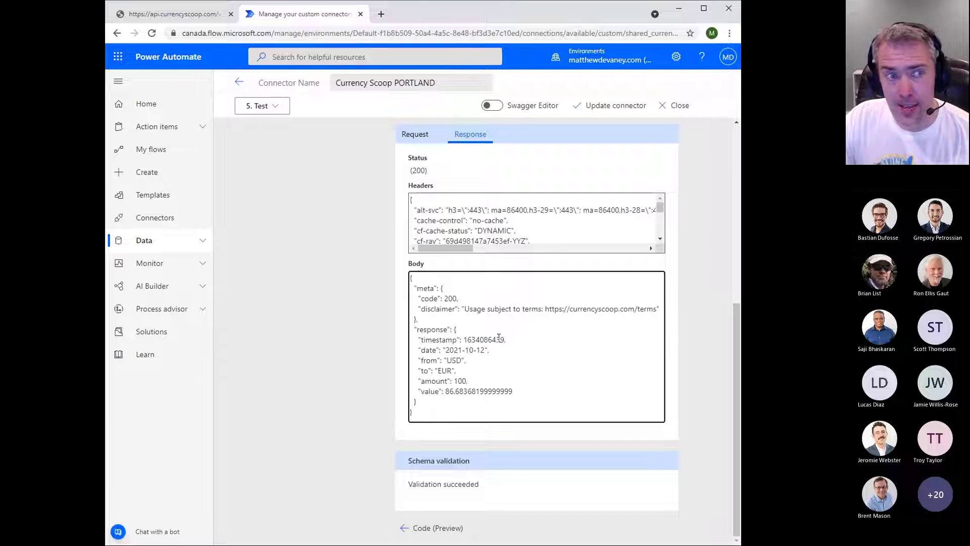
- Update the Currency Scoop PORTLAND connector and go to the Power Automate home page
left_click(169, 111)
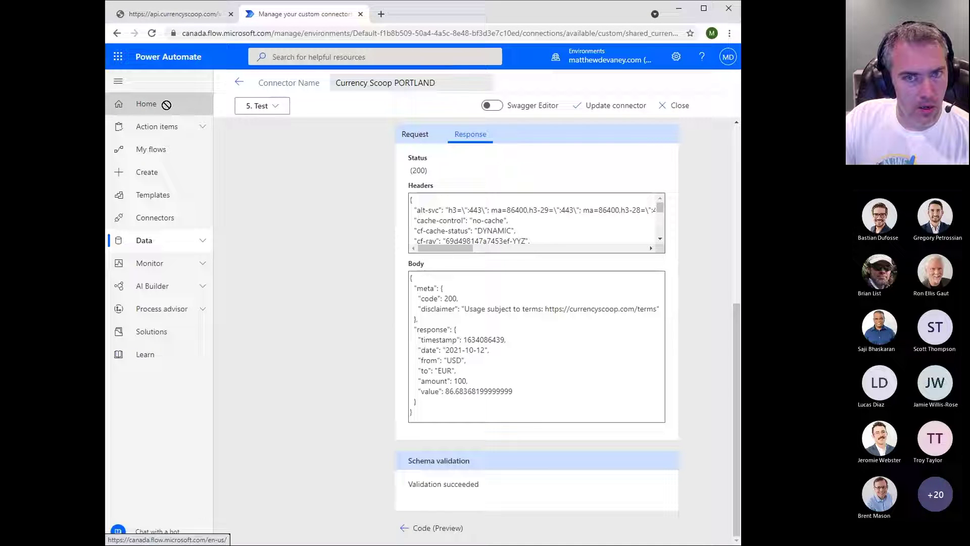
left_click(609, 107)
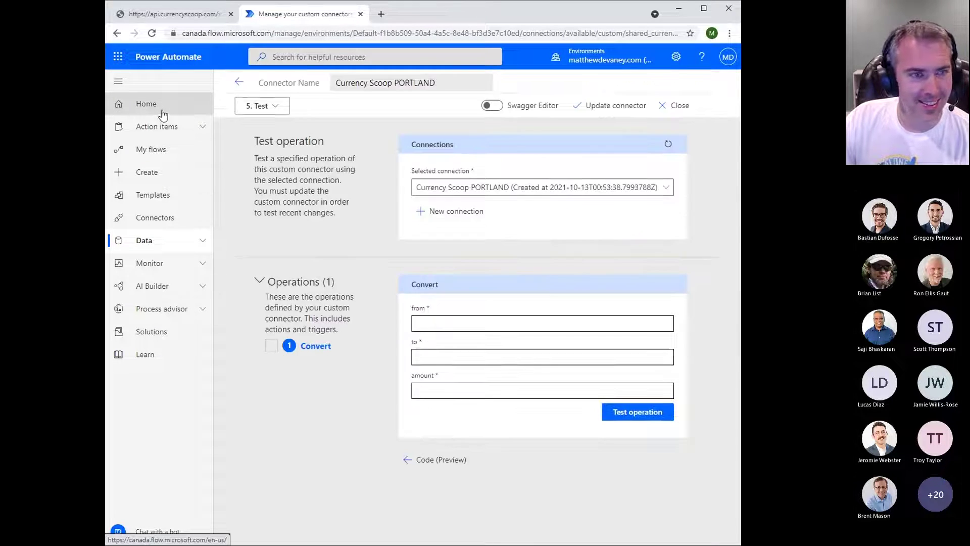
left_click(162, 111)
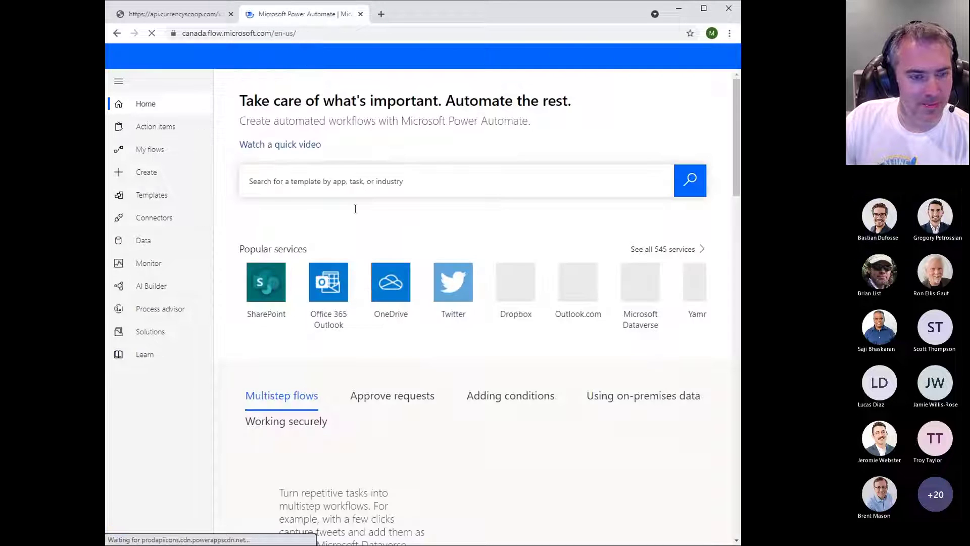
scroll(392, 251, "down", 10)
scroll(485, 367, "up", 10)
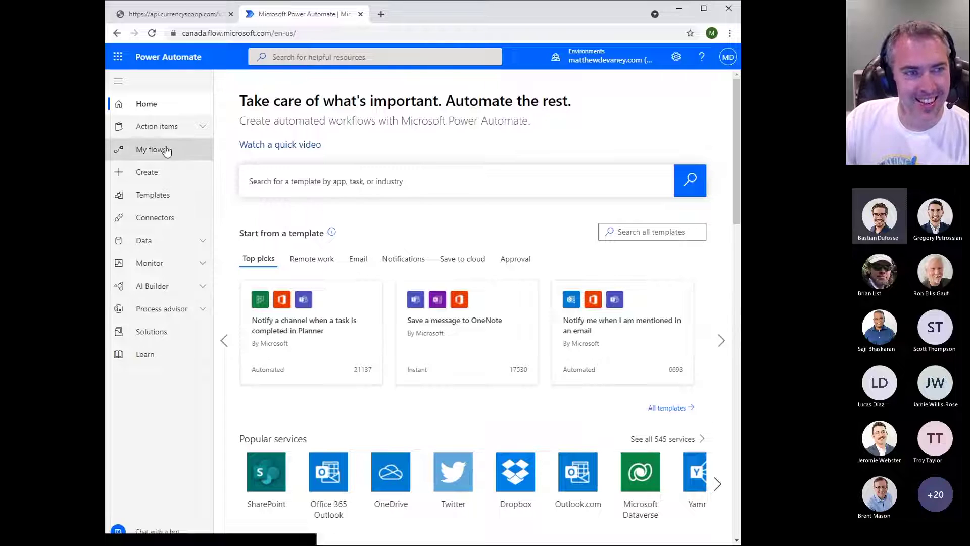
- From My flows, create an instant cloud flow named Currency Scoop Test with the Manually trigger a flow trigger
left_click(182, 153)
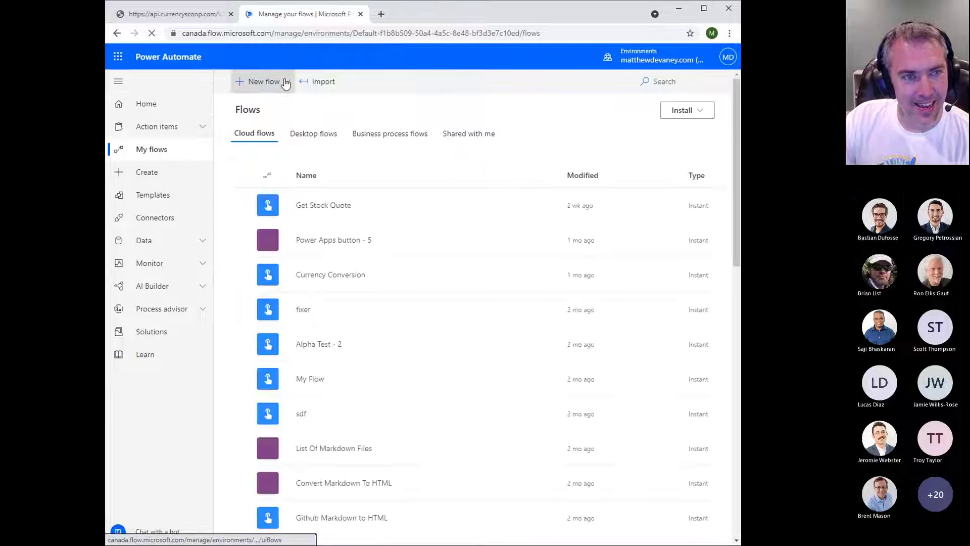
left_click(281, 81)
left_click(302, 202)
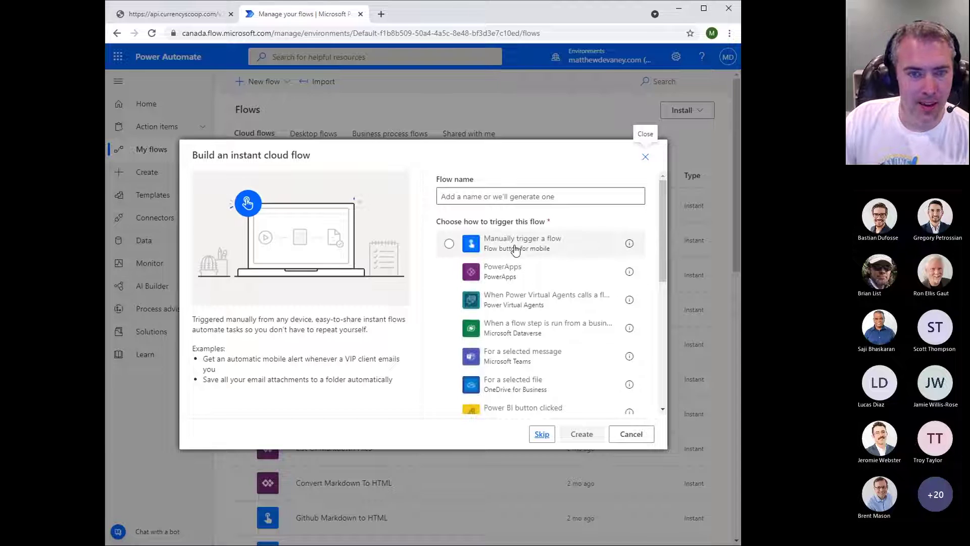
left_click(516, 247)
left_click(502, 203)
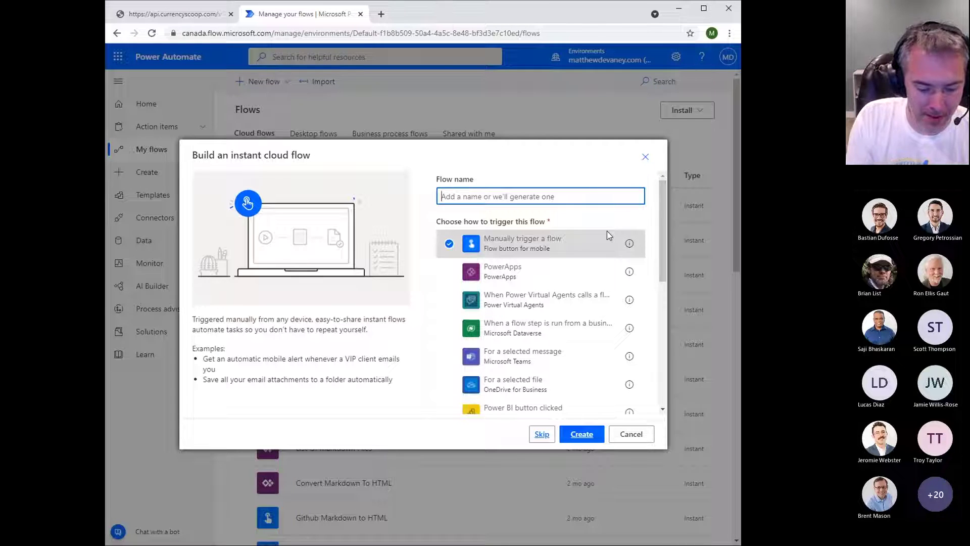
type("Currency ")
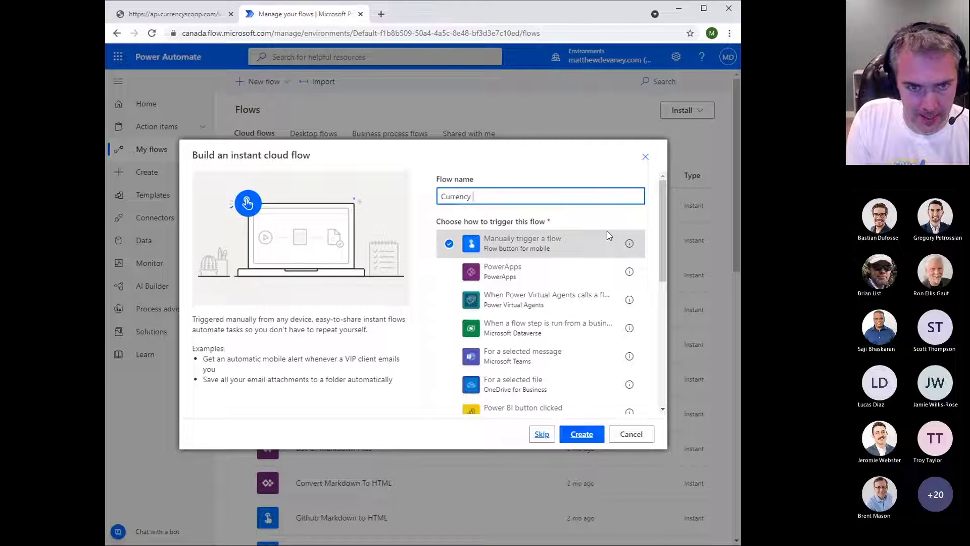
type("Scoop Test")
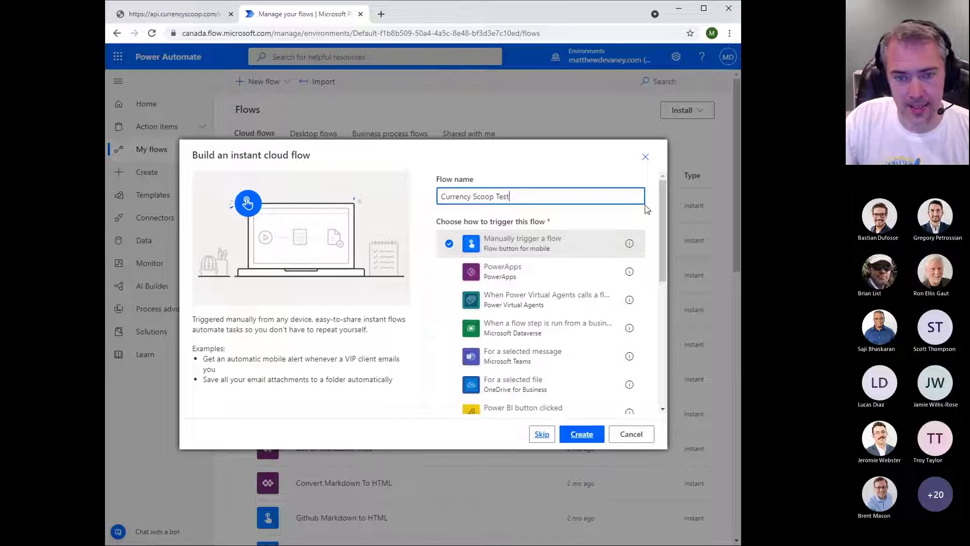
left_click(581, 433)
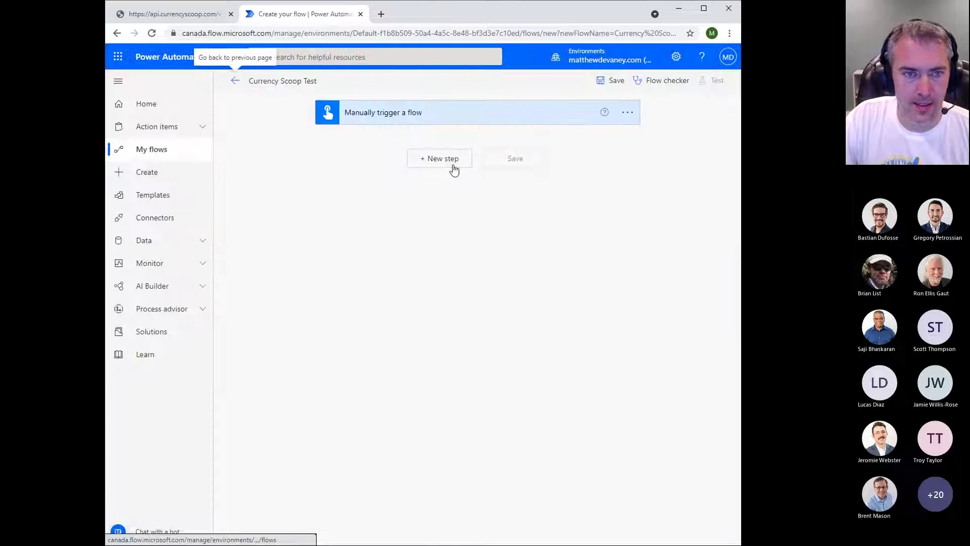
- Search the custom connectors for currency and add the Currency Scoop PORTLAND Convert action below the trigger
left_click(436, 157)
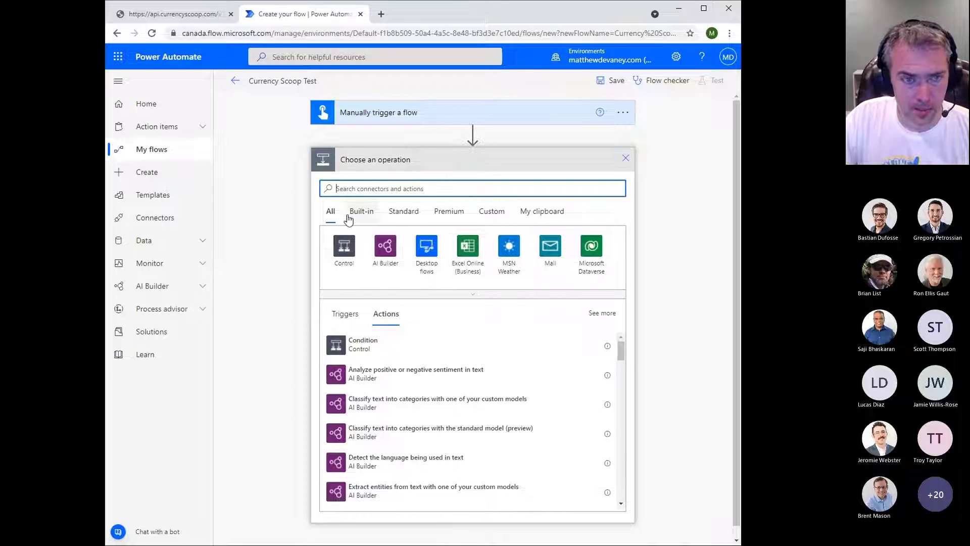
type("d")
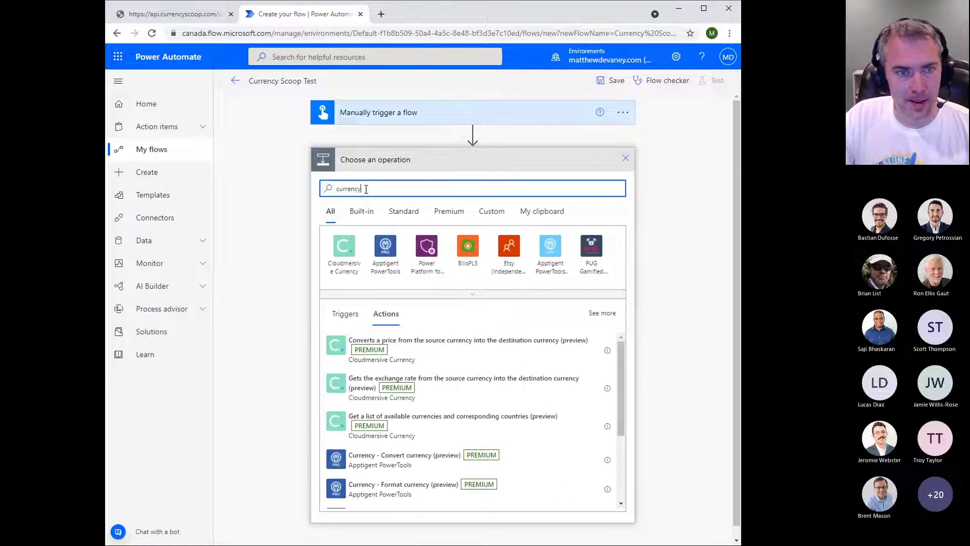
left_click(486, 222)
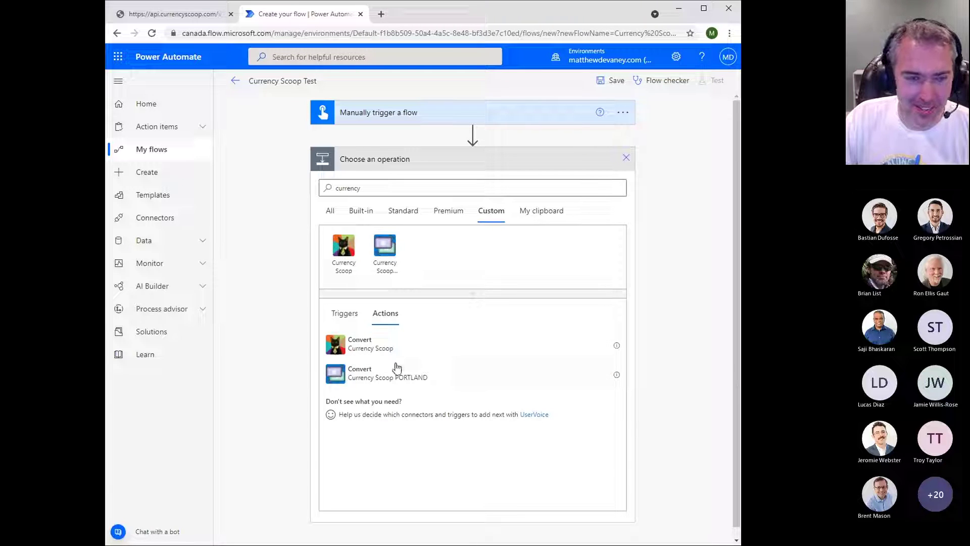
left_click(373, 379)
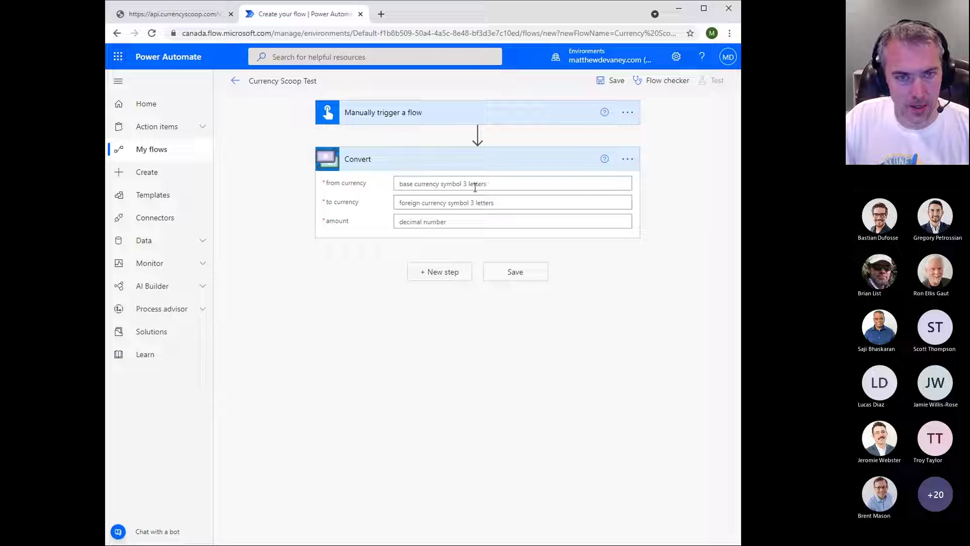
- Set the Convert action's from currency to USD, to currency to EUR and amount to 100
left_click(435, 185)
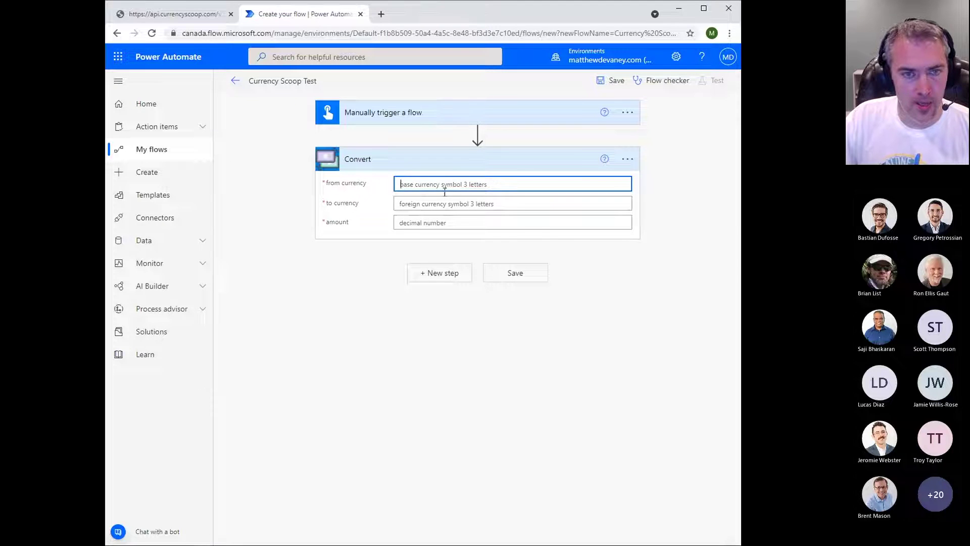
type("USD")
left_click(498, 209)
type("CAD")
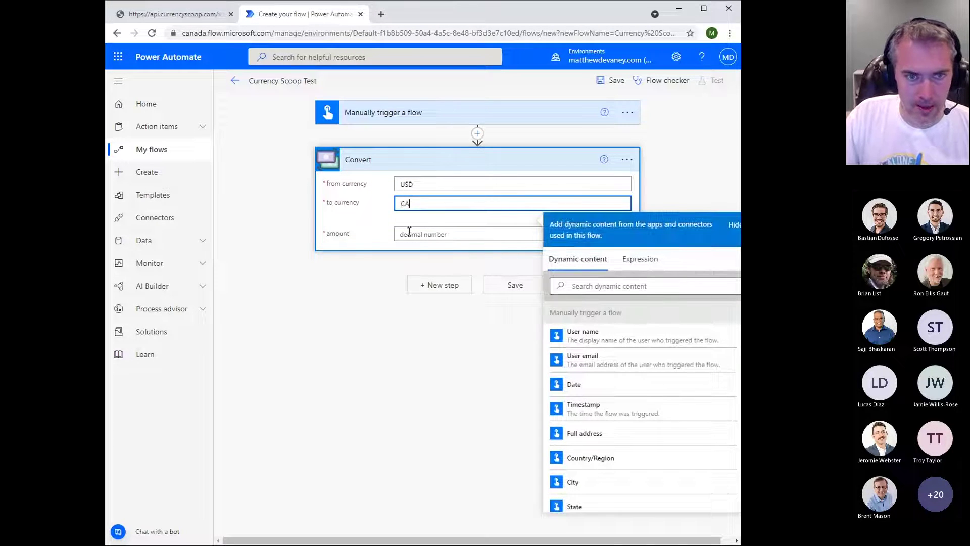
double_click(399, 203)
type("EUR")
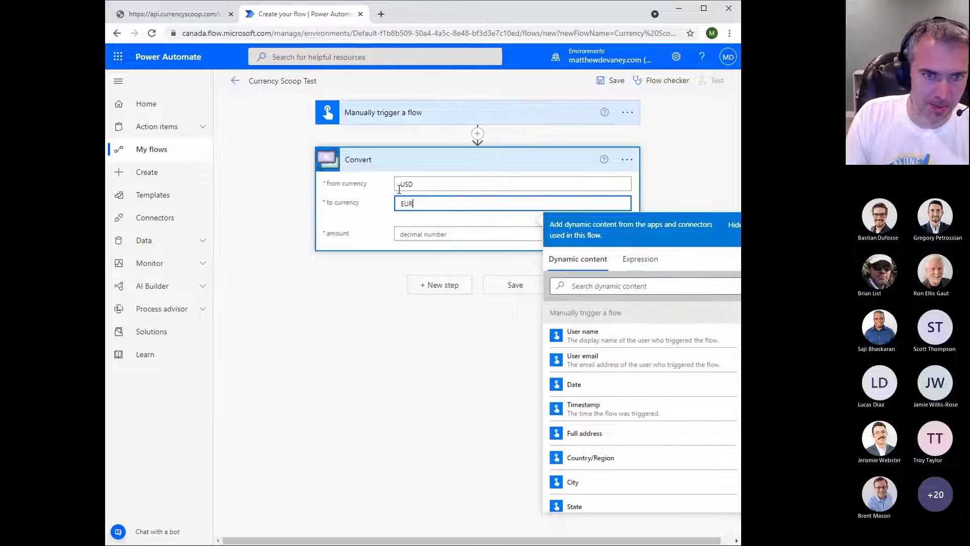
left_click(423, 233)
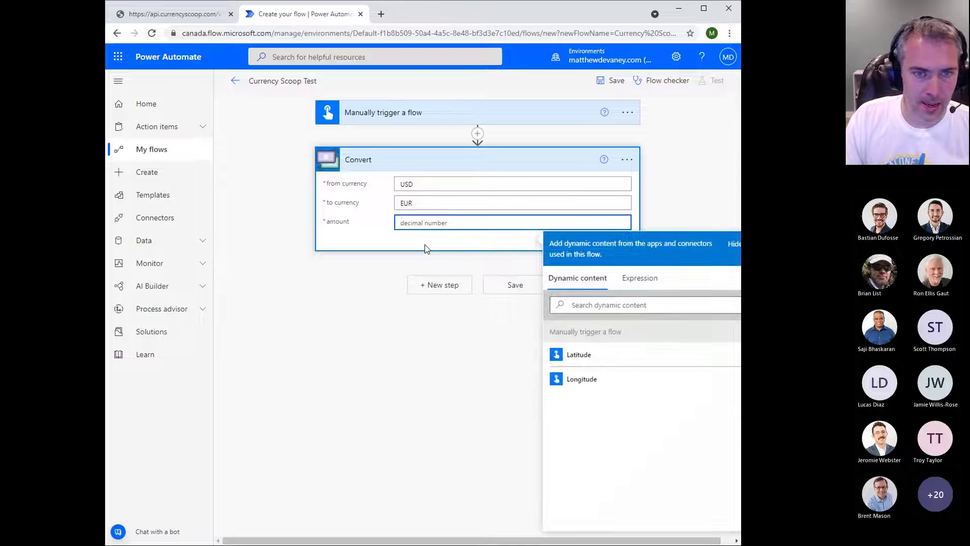
type("100")
left_click(472, 371)
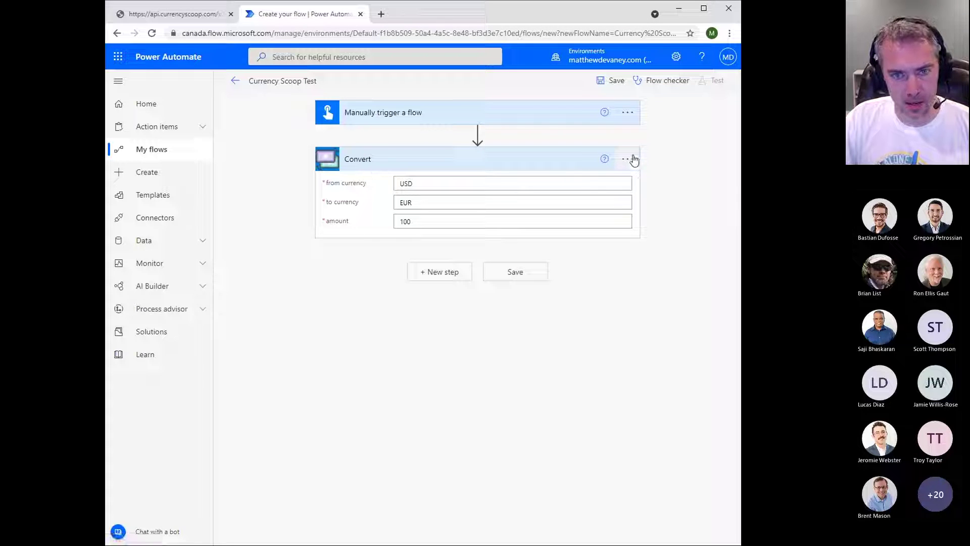
- Save the flow and run a manual test of it using the Currency Scoop PORTLAND connection
left_click(541, 279)
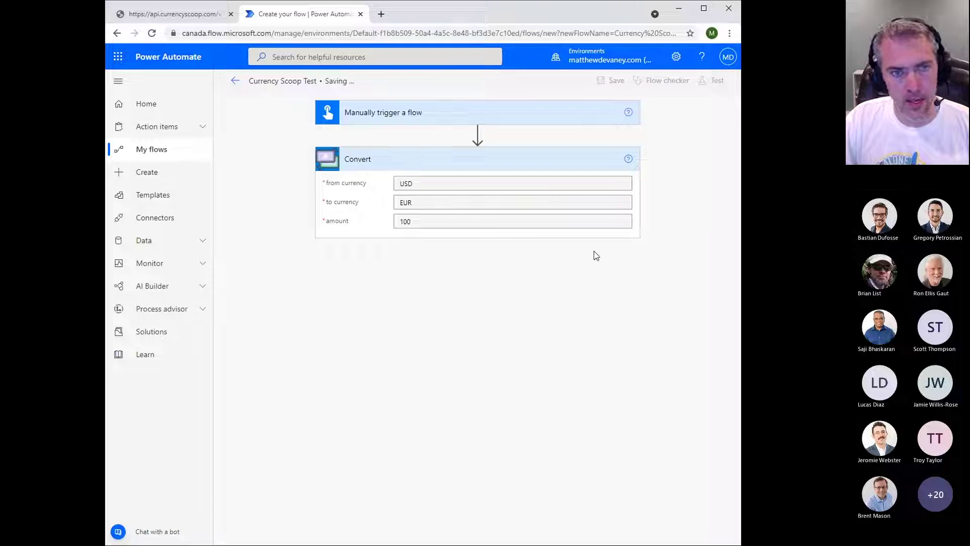
left_click(709, 82)
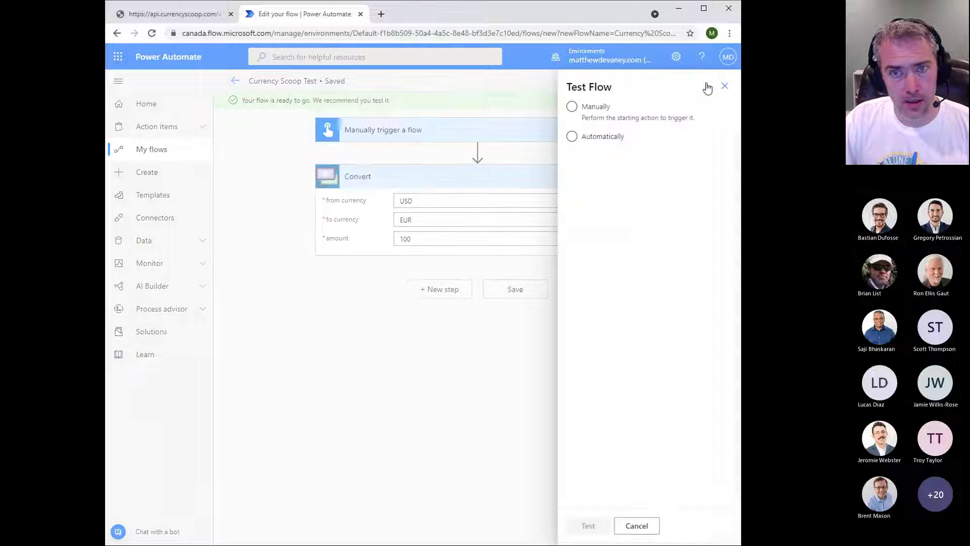
left_click(598, 107)
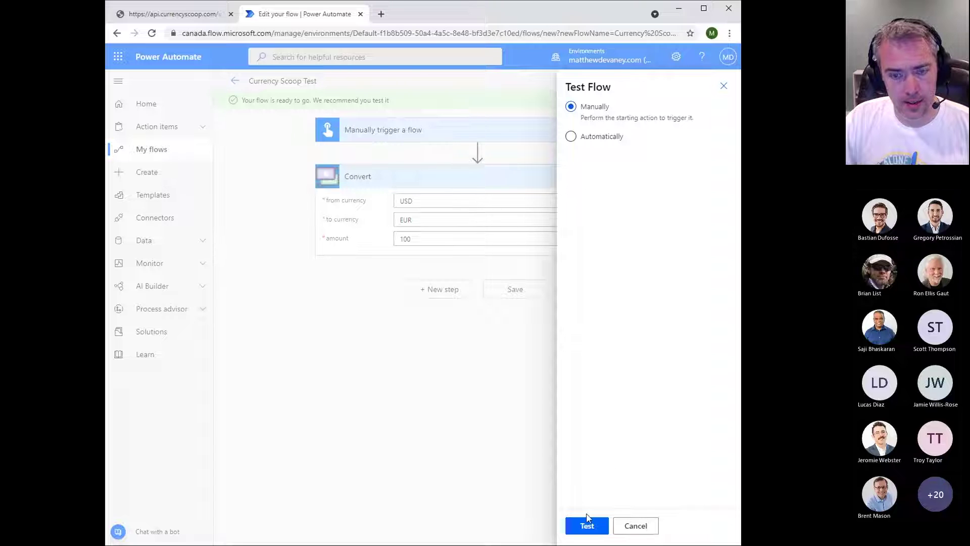
left_click(587, 521)
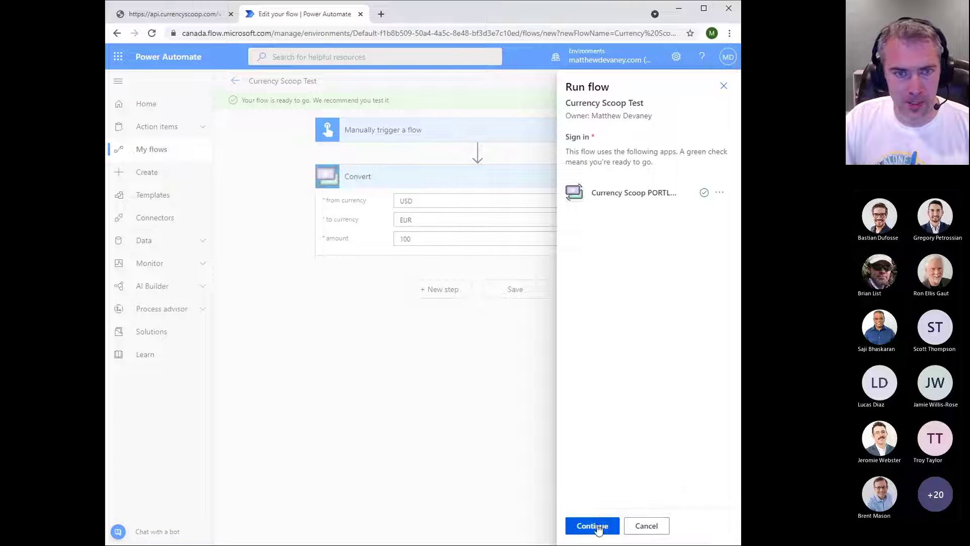
left_click(596, 526)
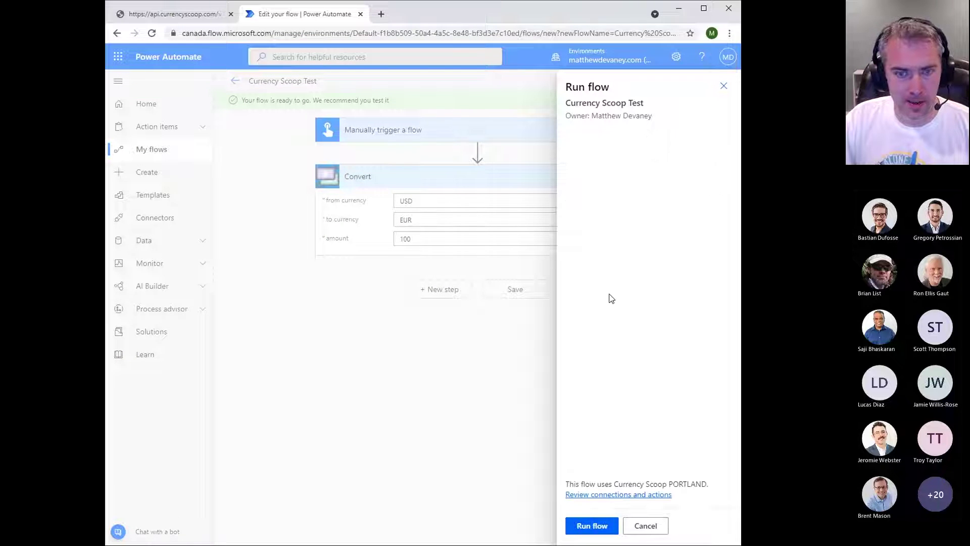
left_click(612, 524)
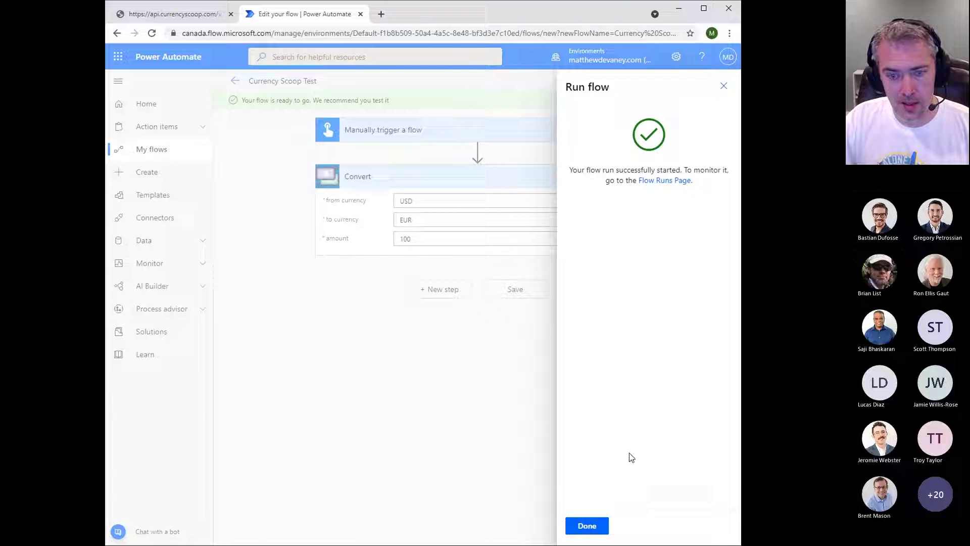
left_click(600, 526)
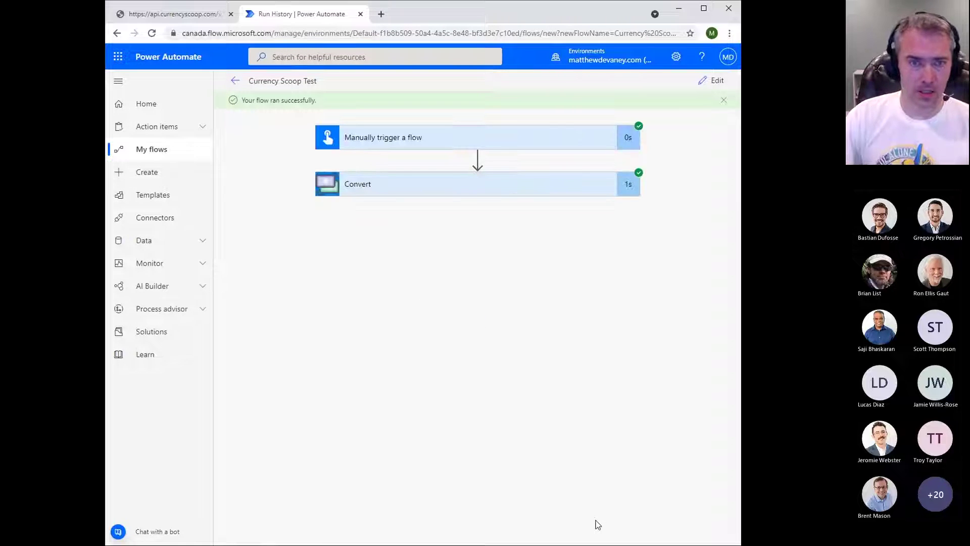
- Examine the Convert action's inputs and outputs in the run results and return to editing the flow
left_click(525, 187)
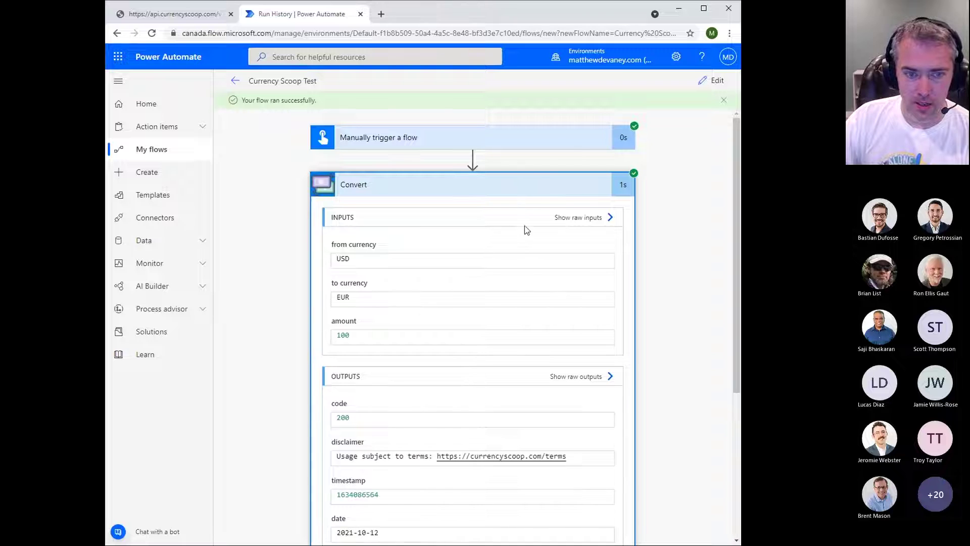
scroll(524, 225, "down", 5)
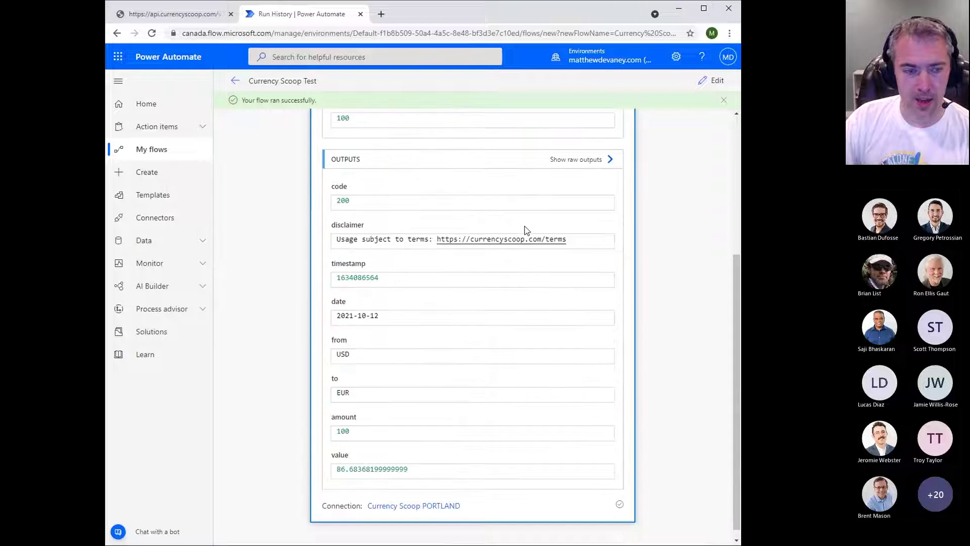
scroll(543, 239, "down", 1)
double_click(413, 455)
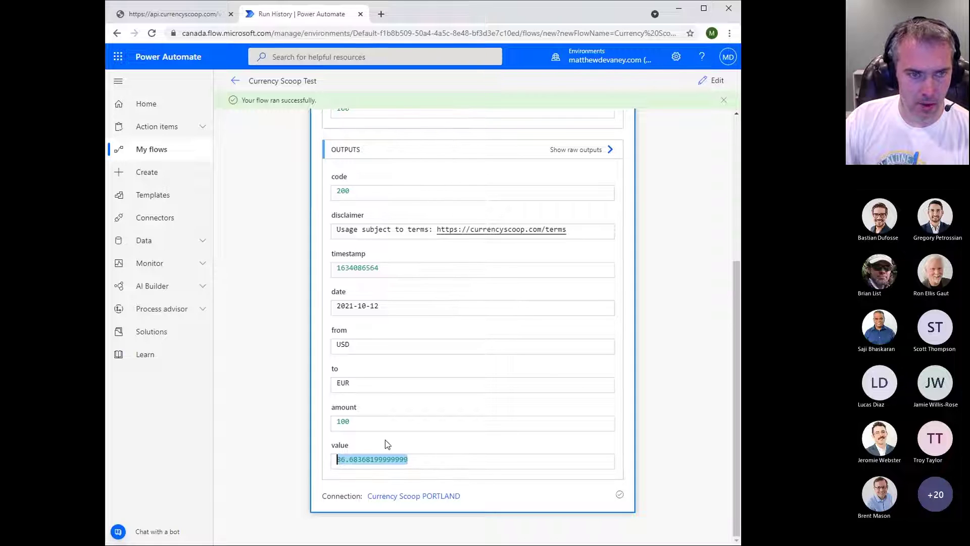
scroll(381, 354, "up", 3)
scroll(374, 202, "down", 3)
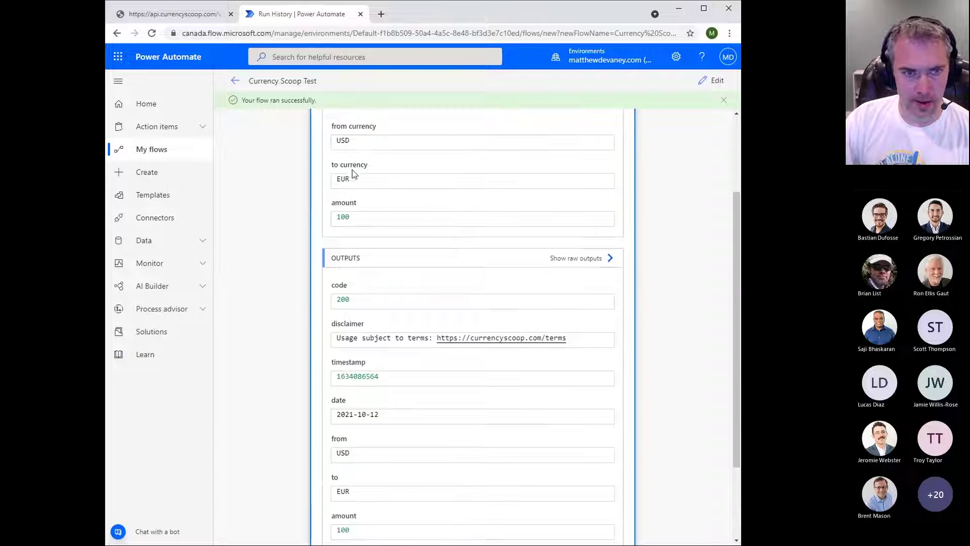
scroll(396, 194, "up", 4)
left_click(711, 82)
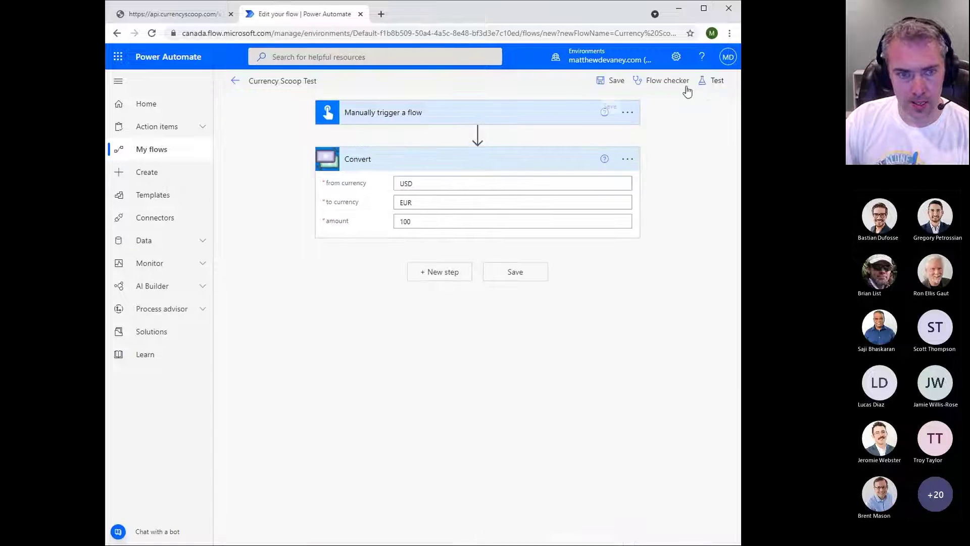
- Add a Data Operation Compose action below Convert and set its Inputs to the Convert action's value output
left_click(444, 272)
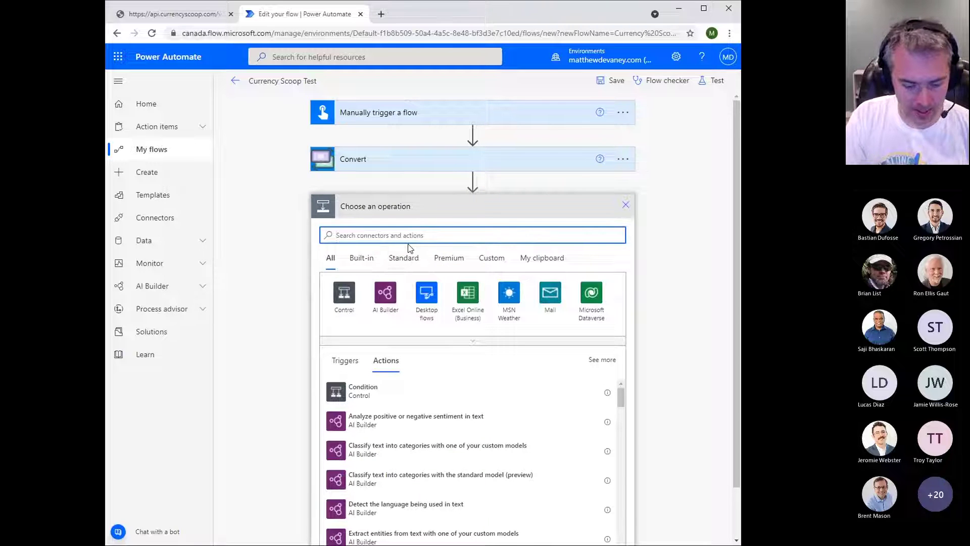
type("compose")
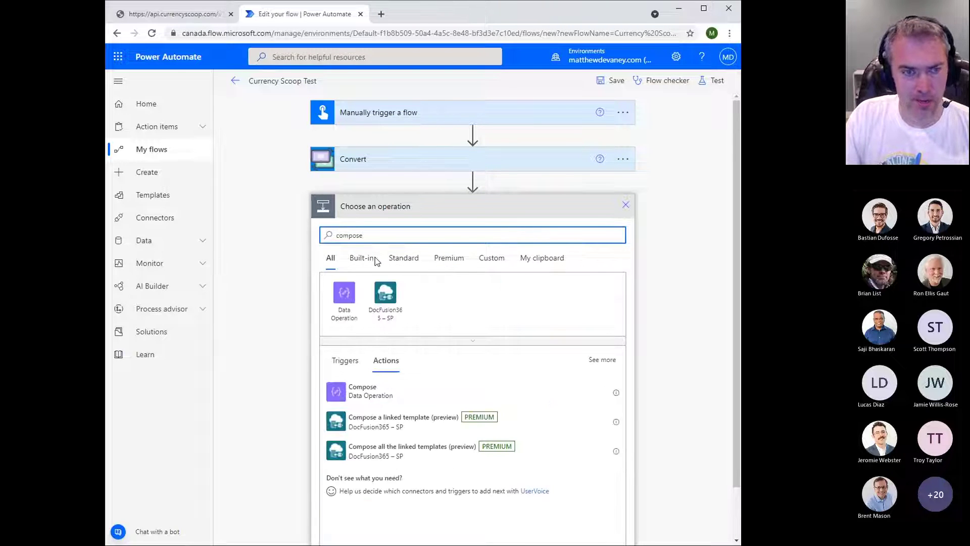
left_click(355, 392)
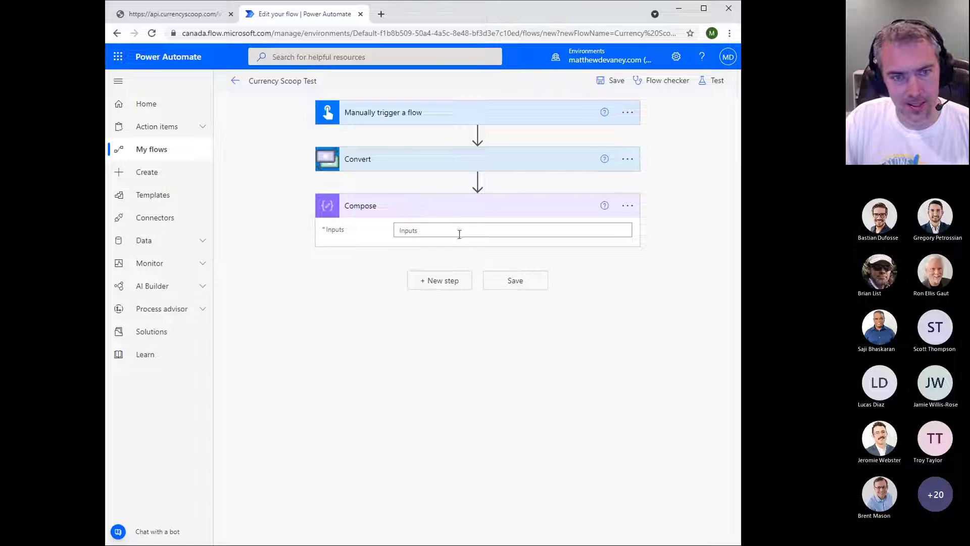
left_click(459, 233)
scroll(612, 385, "down", 3)
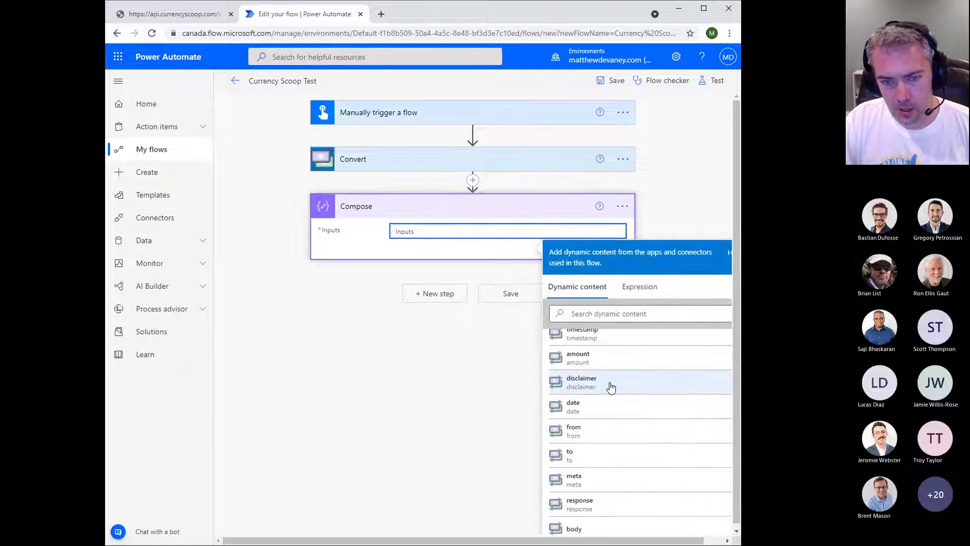
scroll(608, 392, "up", 1)
left_click(593, 491)
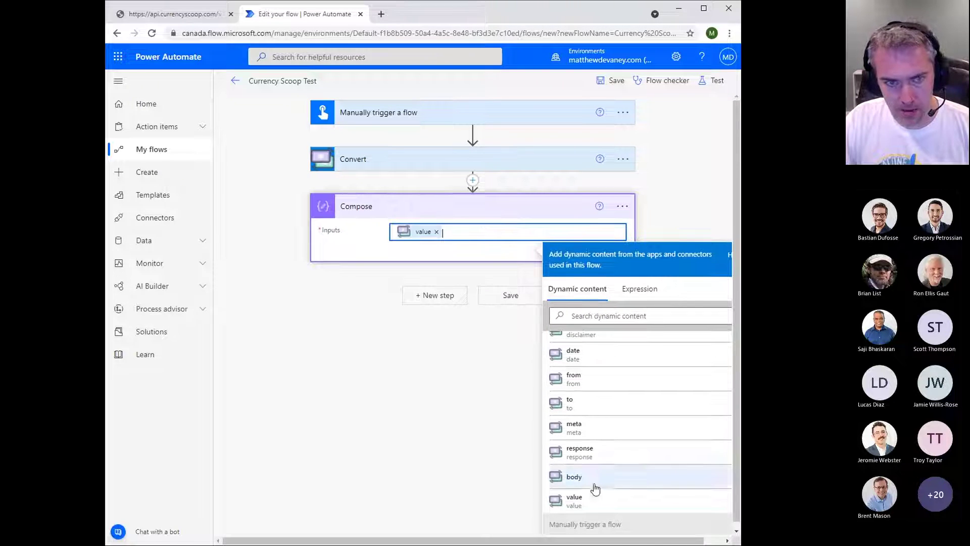
left_click(437, 276)
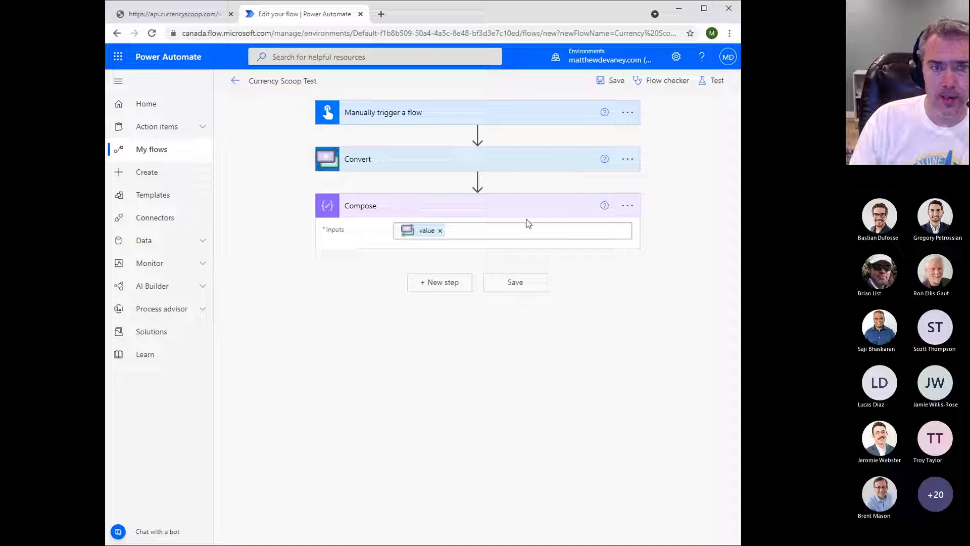
- Save the flow and run a manual test of it with the new Compose action
left_click(190, 17)
left_click(331, 104)
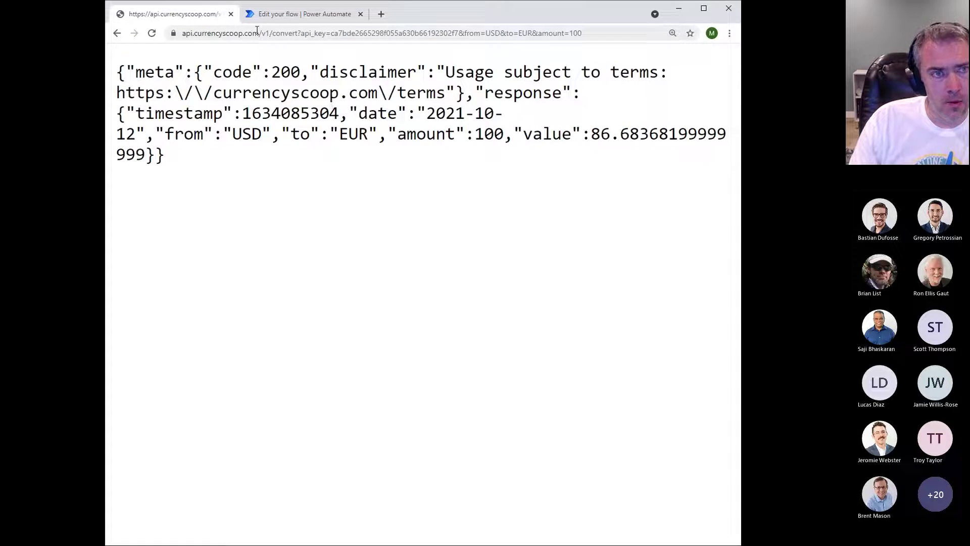
left_click(280, 16)
left_click(714, 81)
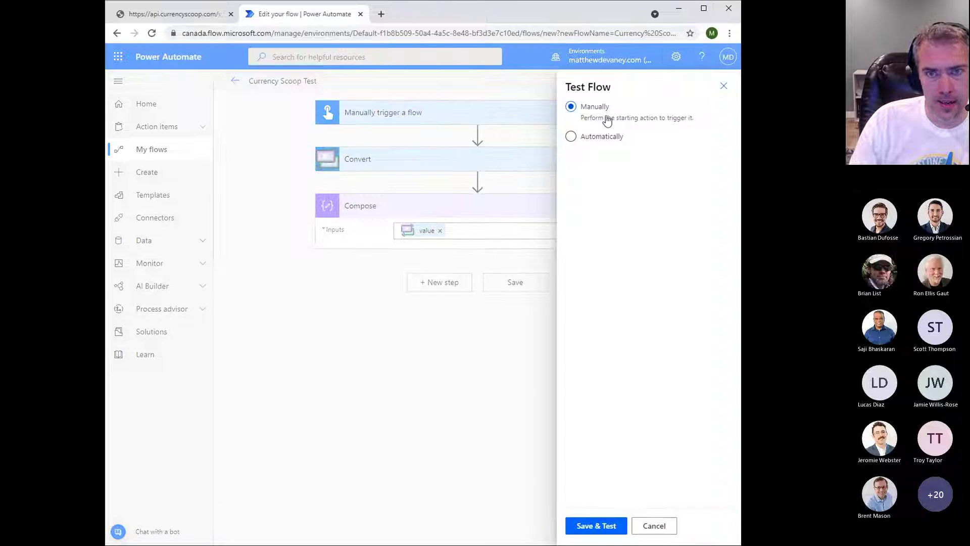
left_click(582, 528)
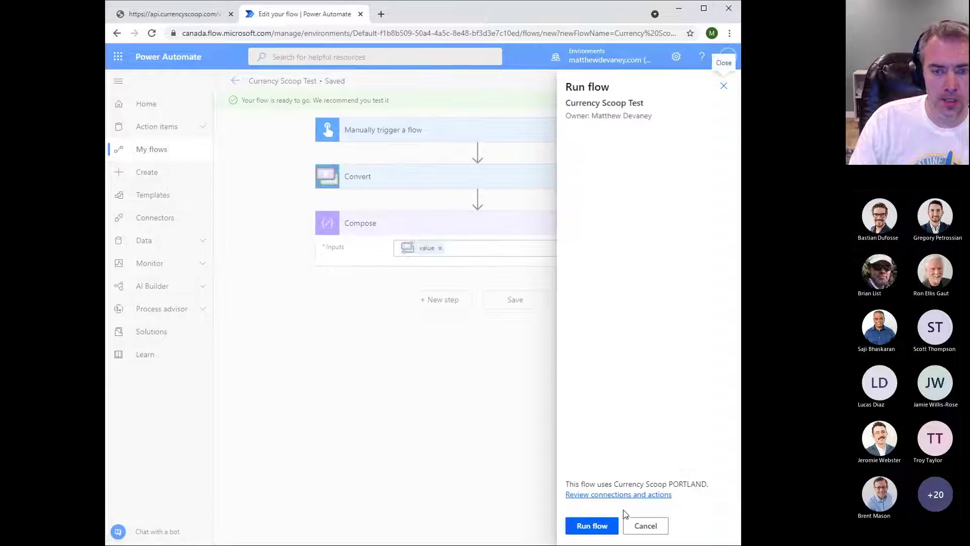
left_click(609, 525)
left_click(583, 524)
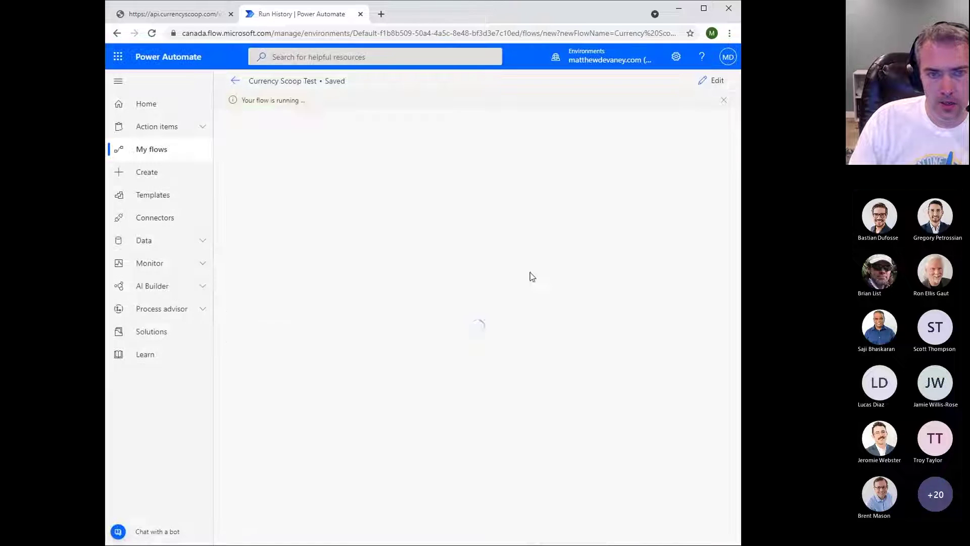
- Expand the Convert action in the run results and examine its date and timestamp outputs
left_click(392, 191)
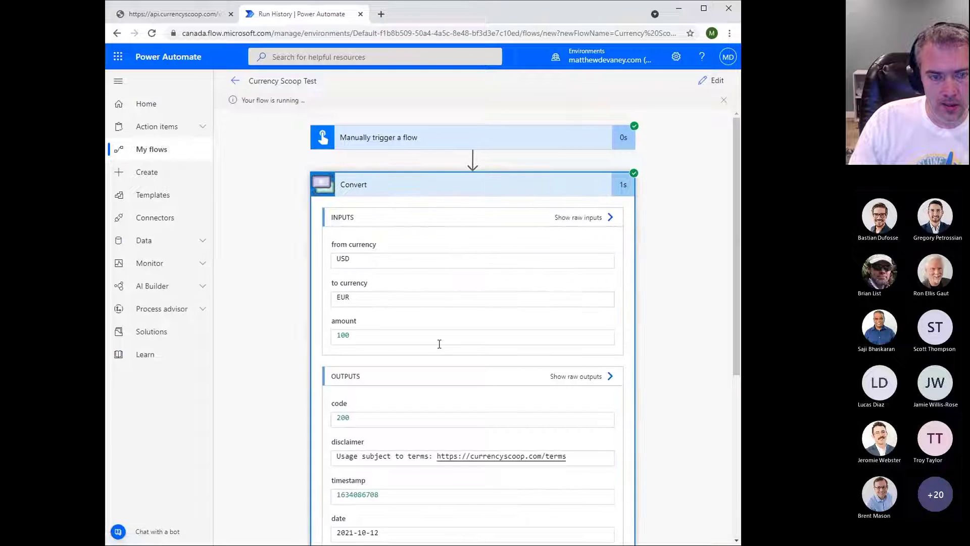
scroll(403, 334, "down", 5)
left_click_drag(389, 316, 337, 316)
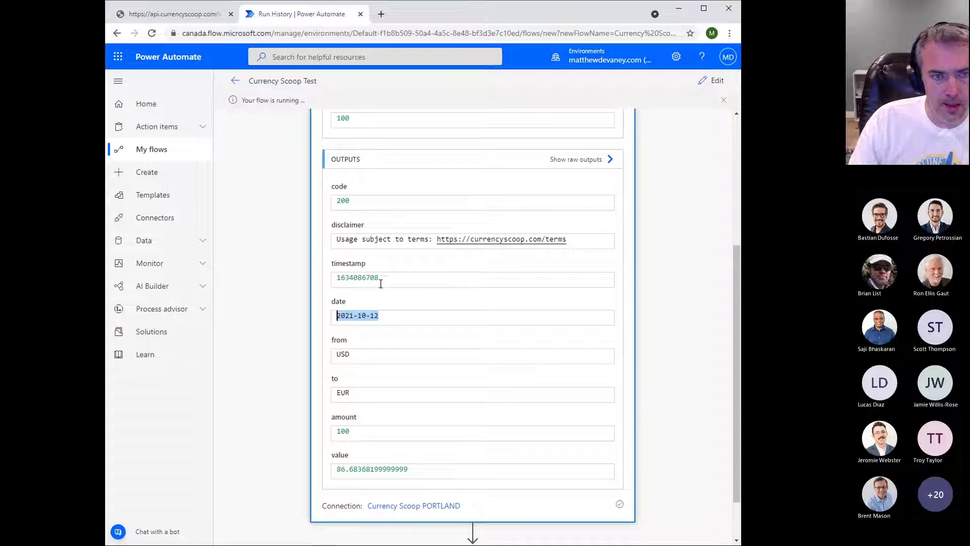
left_click_drag(386, 279, 337, 279)
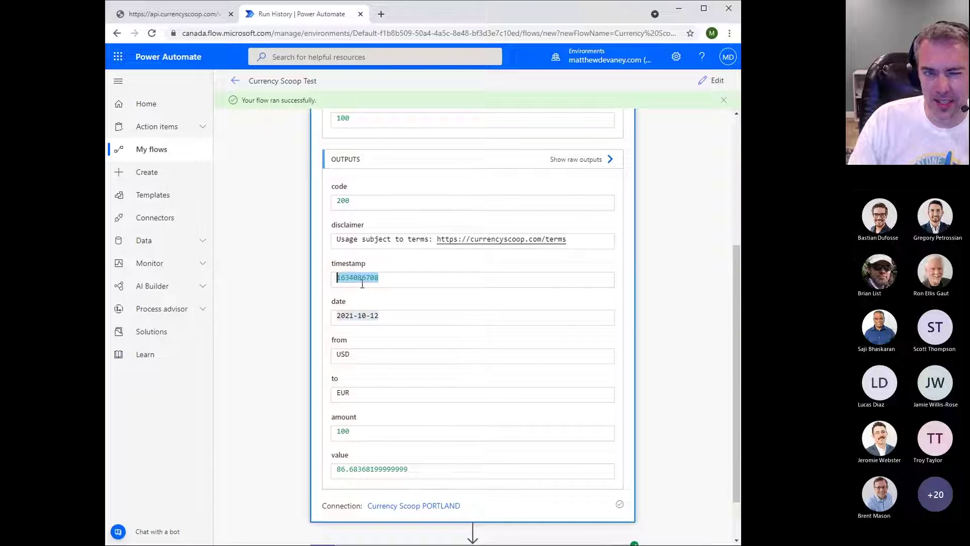
- Return to the Currencyscoop API documentation and examine the historical endpoint, its date parameter and the endpoints listed after it
left_click(185, 17)
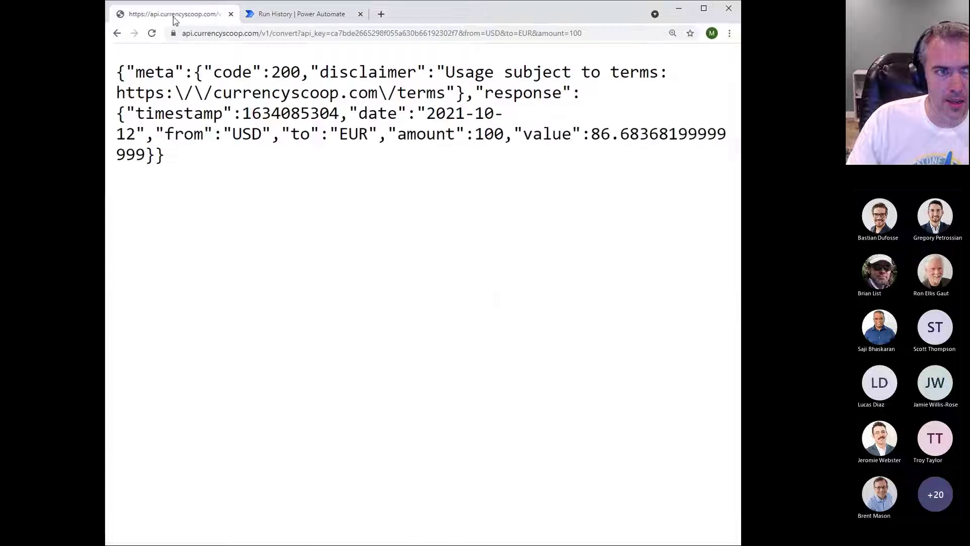
left_click(117, 33)
scroll(323, 330, "up", 14)
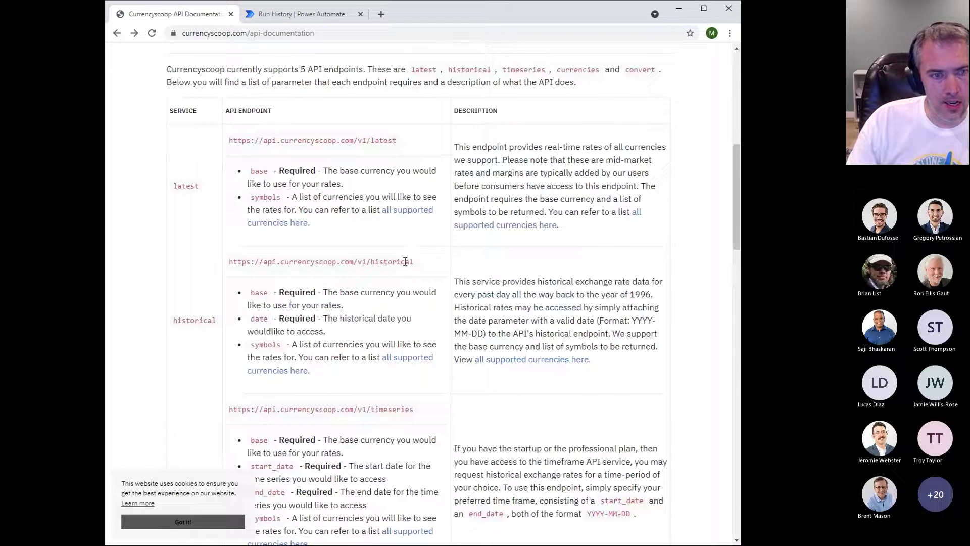
left_click_drag(415, 261, 233, 261)
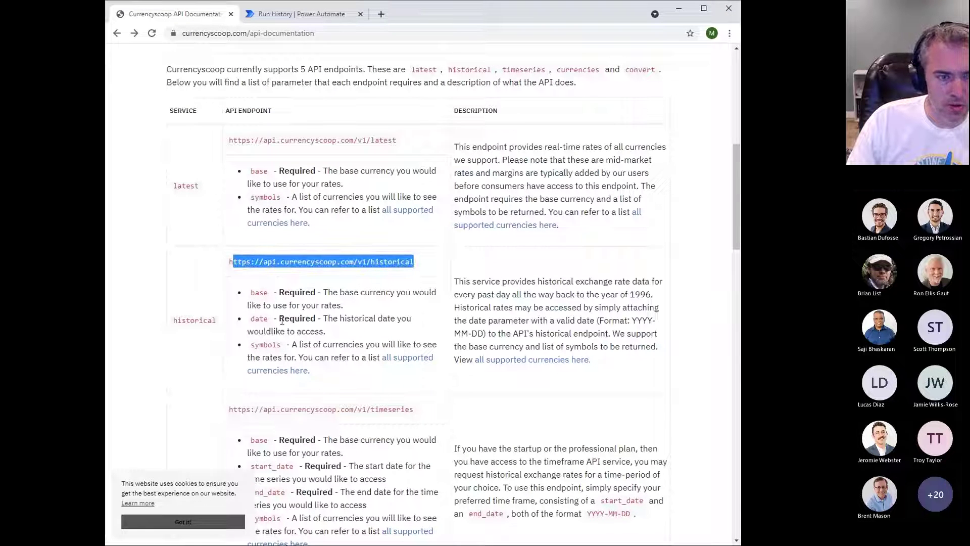
double_click(258, 318)
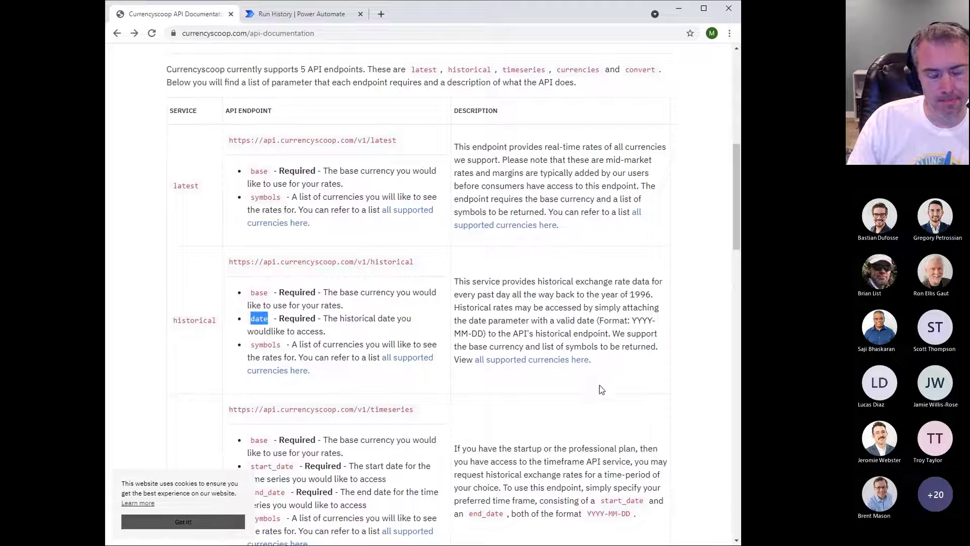
scroll(611, 383, "down", 5)
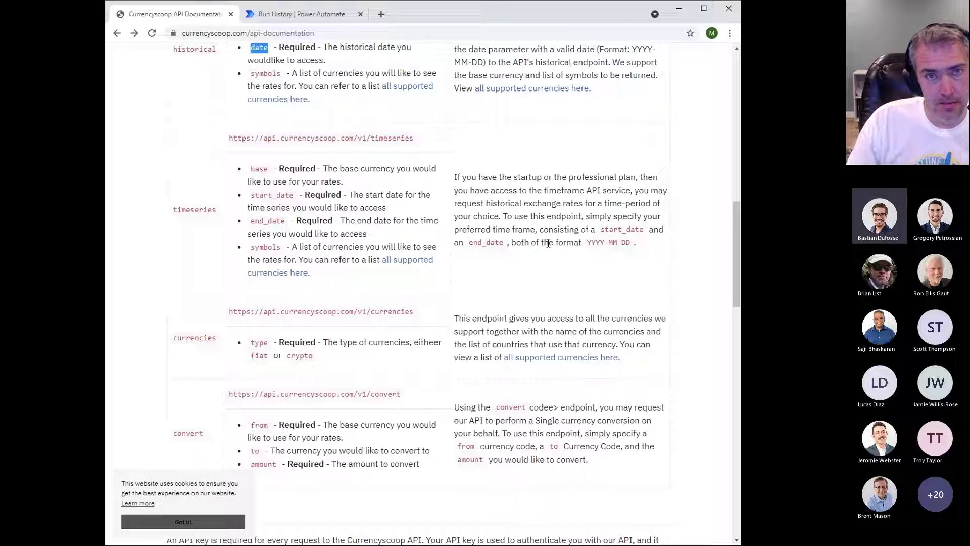
scroll(593, 299, "down", 2)
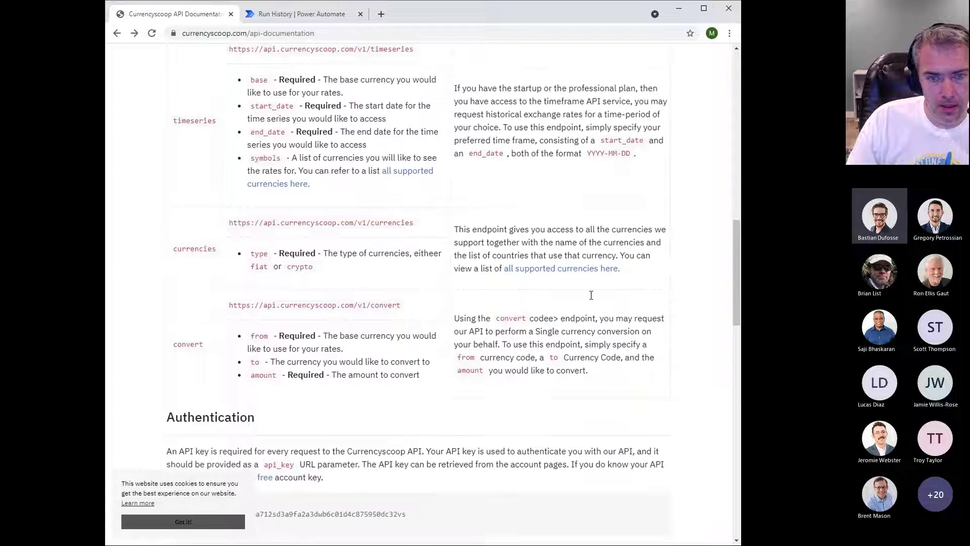
scroll(593, 338, "down", 1)
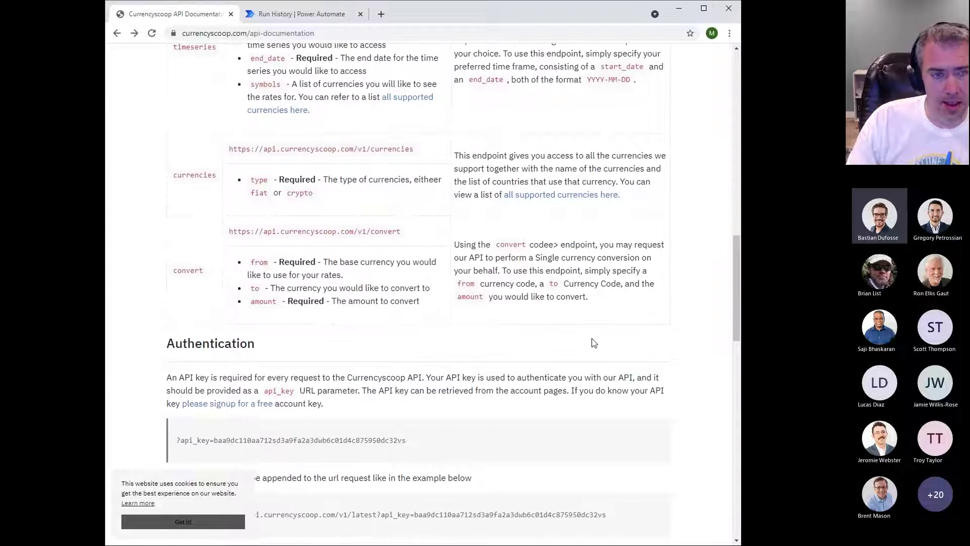
- Reopen the raw JSON response of the USD to EUR convert request in the browser
left_click(278, 14)
left_click(162, 14)
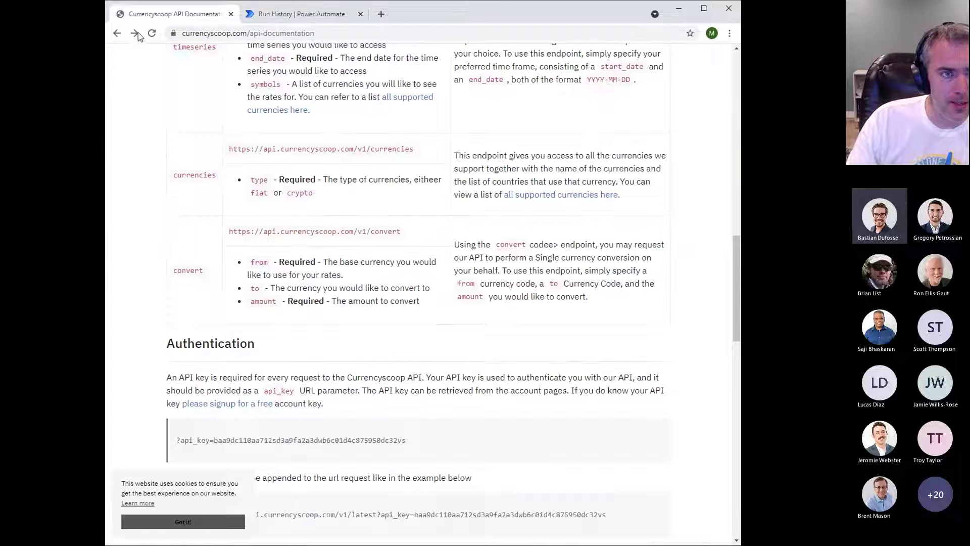
left_click(135, 33)
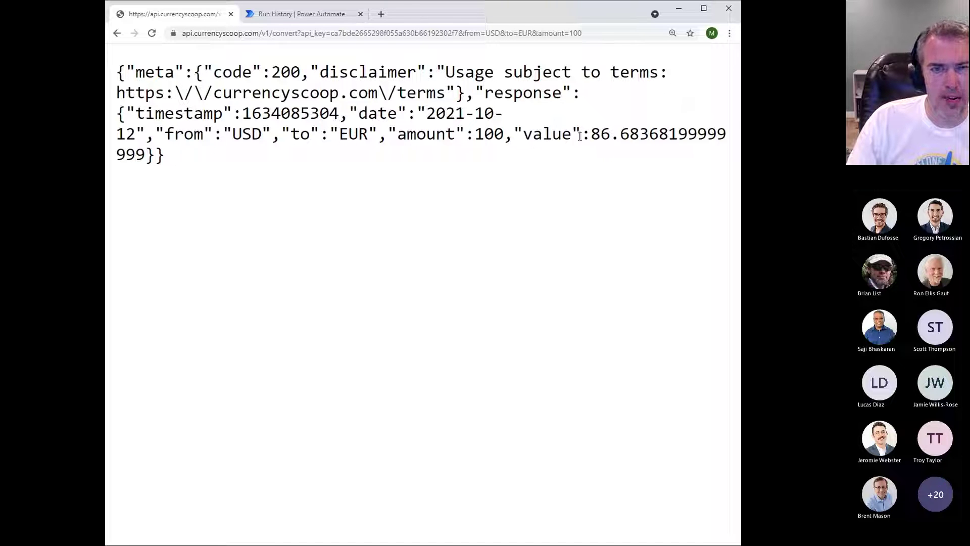
- Go back to the API documentation and read through its introduction, HTTP response codes and API error codes
left_click(117, 33)
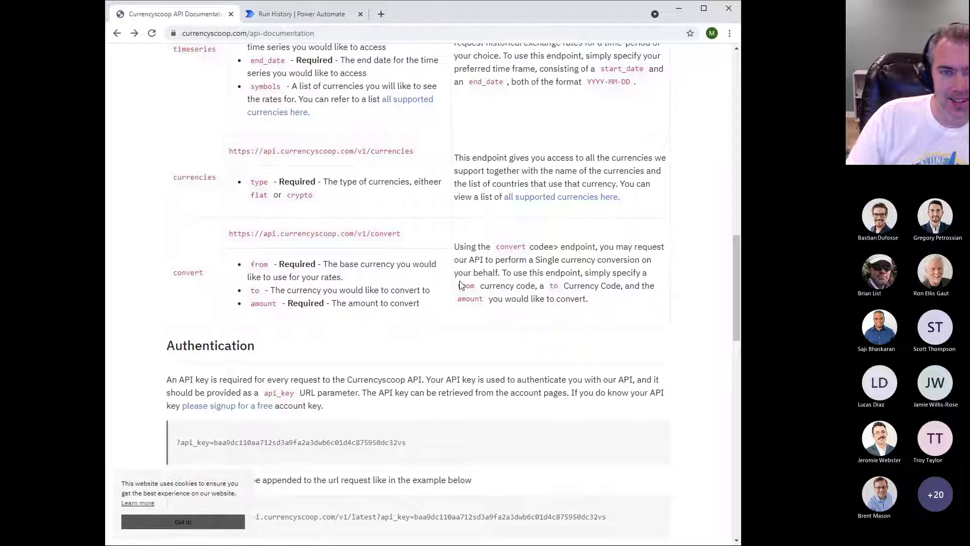
scroll(475, 286, "up", 4)
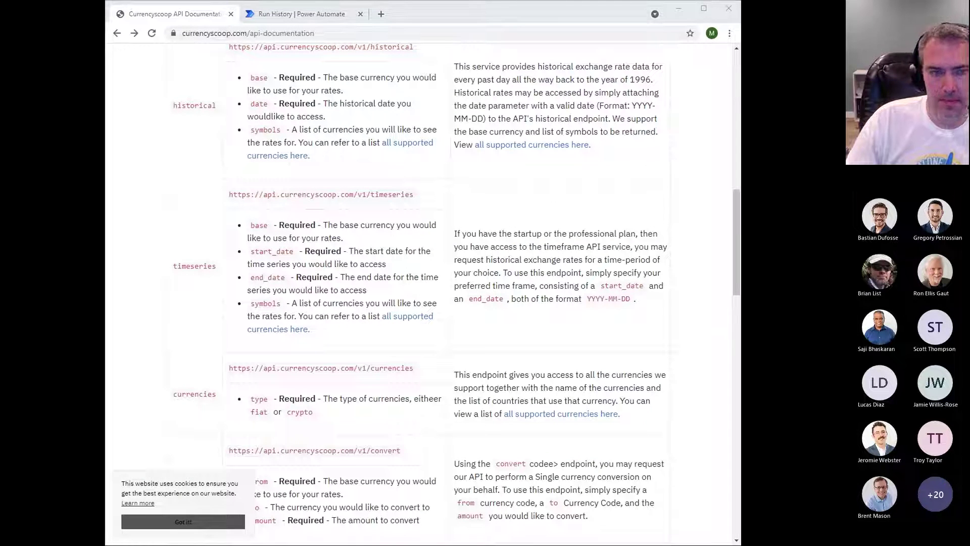
scroll(368, 274, "up", 10)
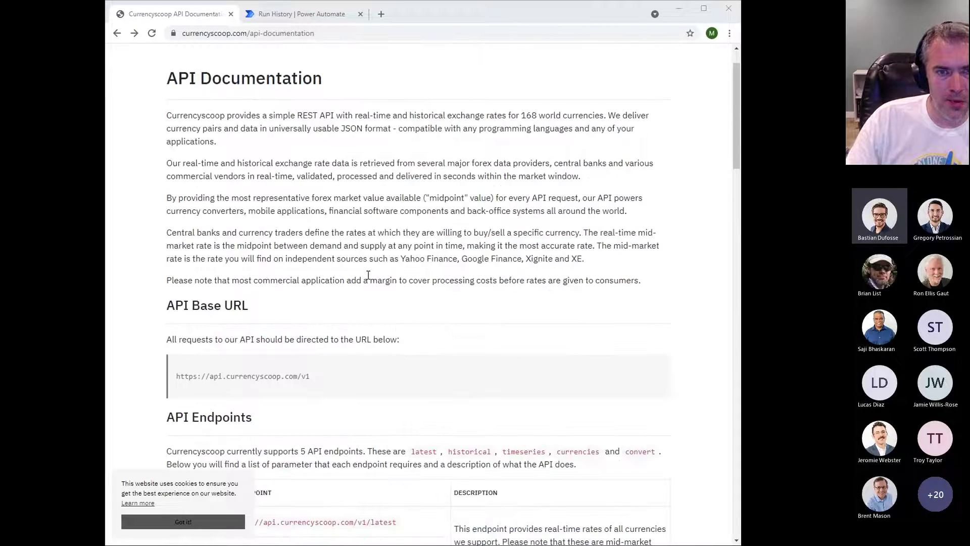
scroll(368, 274, "down", 20)
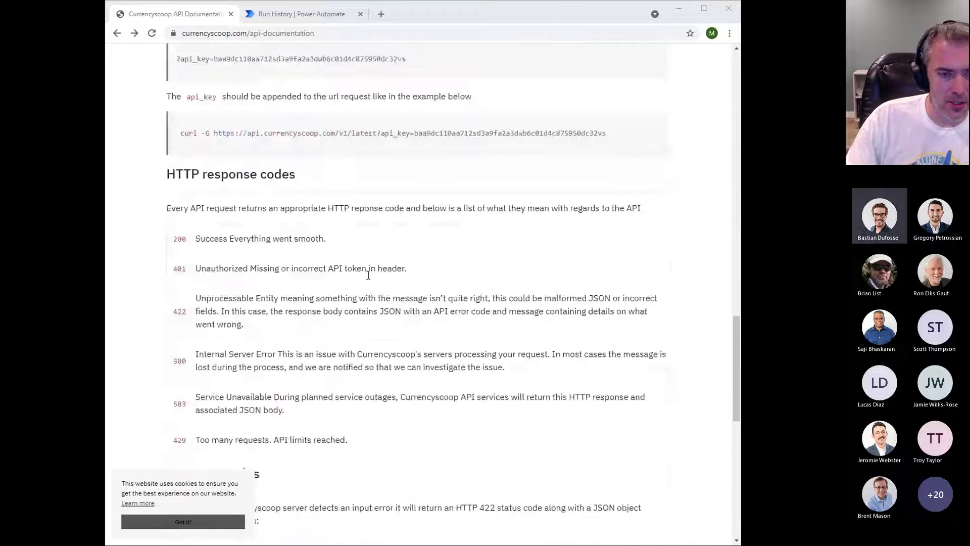
scroll(368, 274, "down", 3)
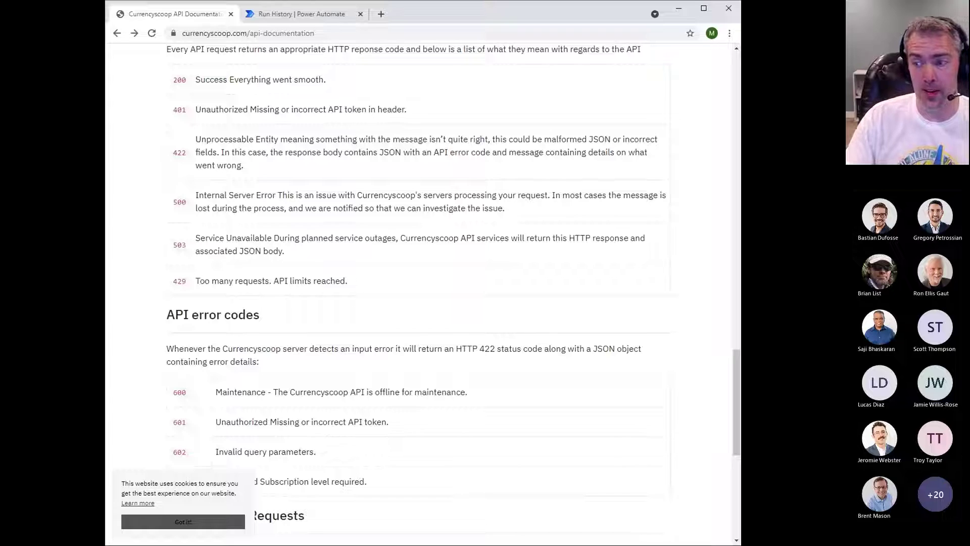